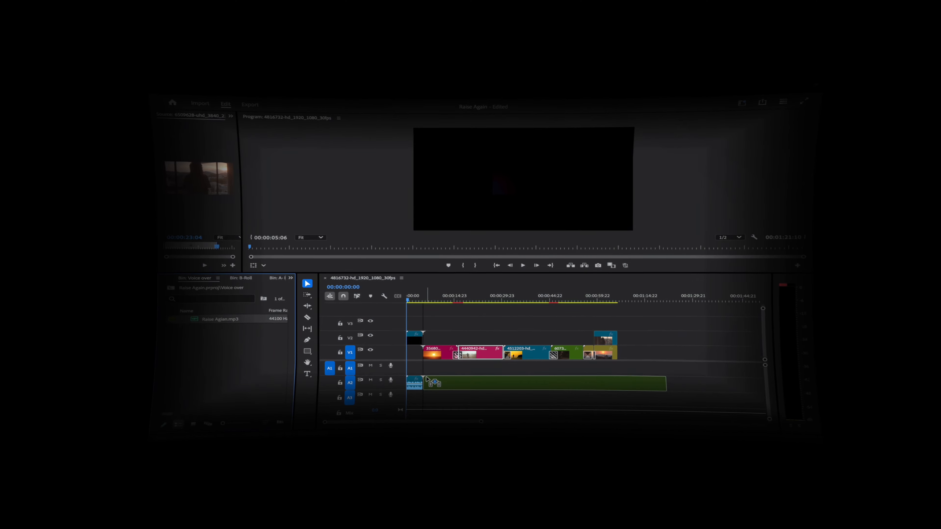
{"action": "left_click_drag", "start_coordinate": [427, 378], "coordinate": [427, 378]}
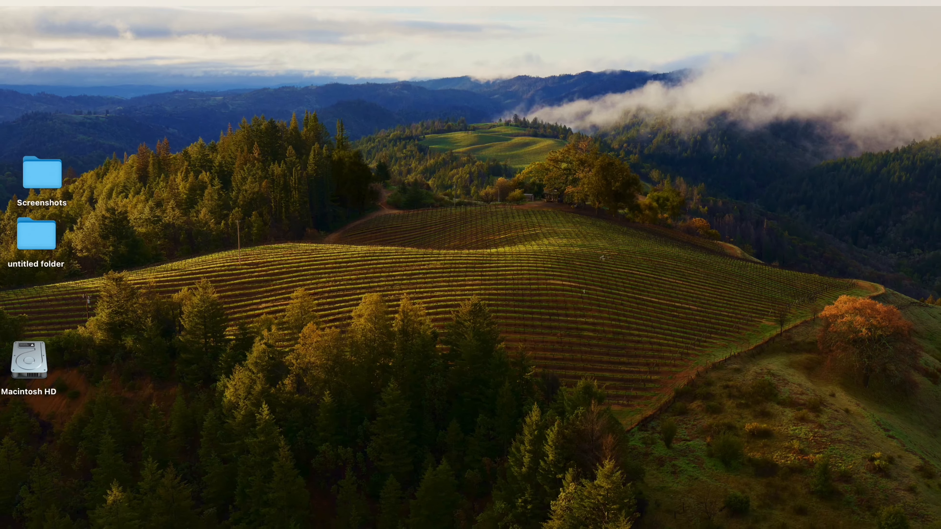
Launch Adobe Premiere Pro 2025 and start a new project named Raise Again.
{"action": "left_click", "coordinate": [565, 501]}
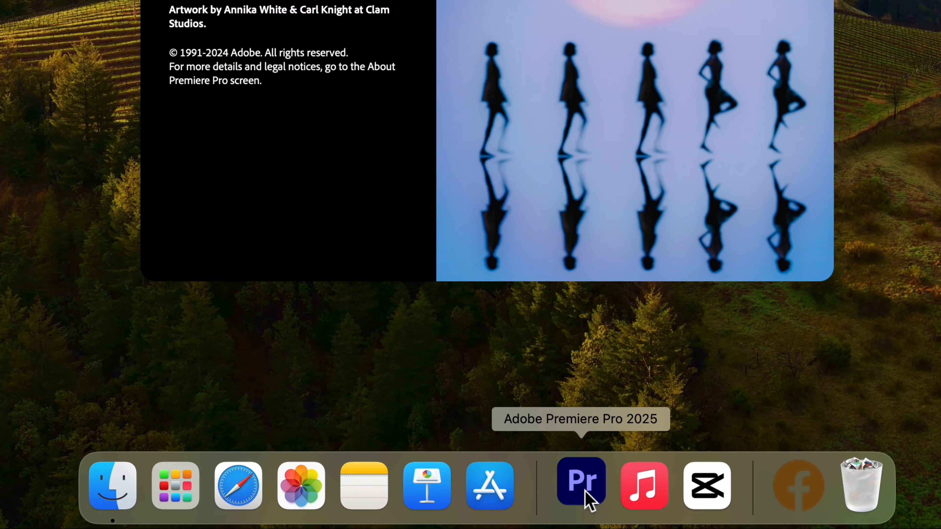
{"action": "left_click", "coordinate": [30, 133]}
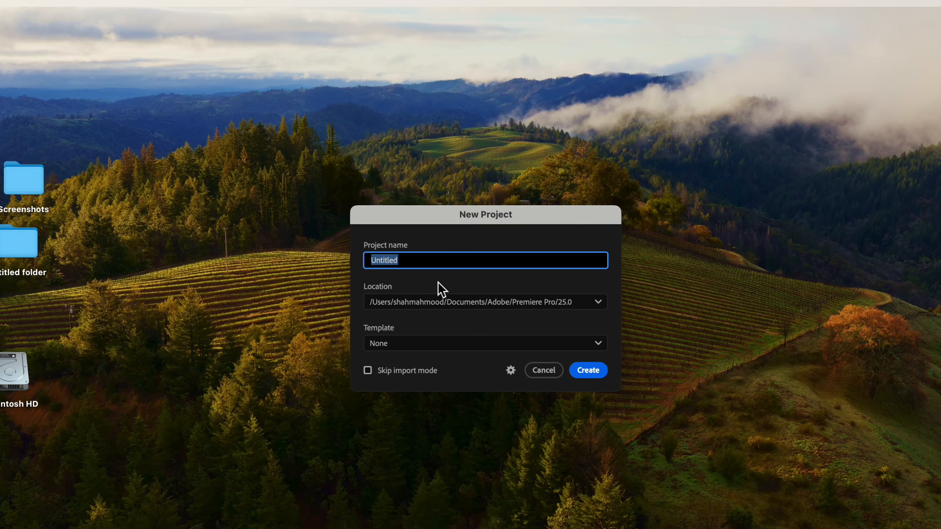
{"action": "type", "text": "R"}
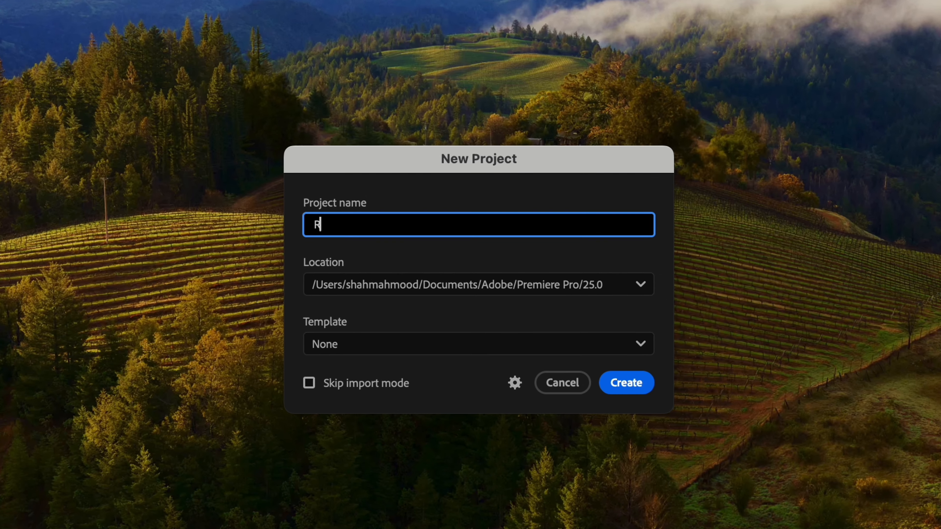
{"action": "type", "text": "aise Again"}
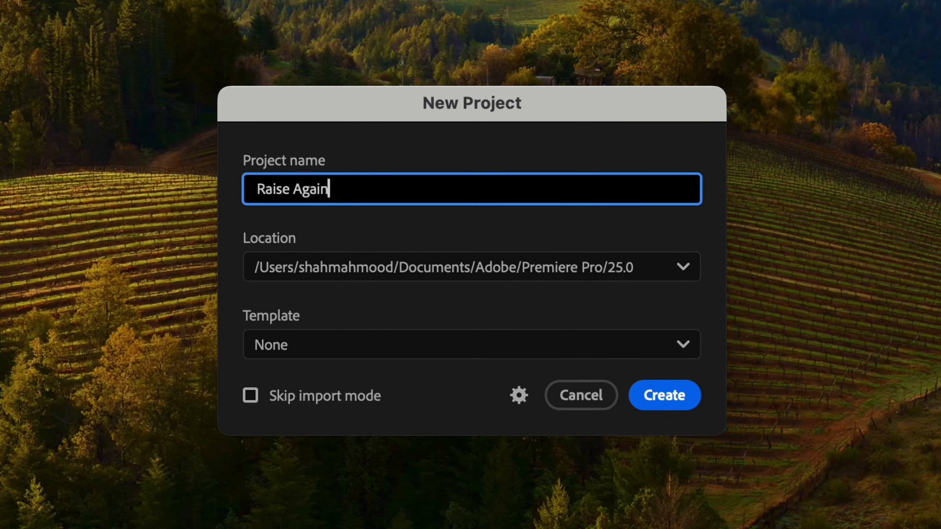
Create the project with the Desktop as its location and skip importing media.
{"action": "left_click", "coordinate": [402, 267]}
{"action": "left_click", "coordinate": [349, 366]}
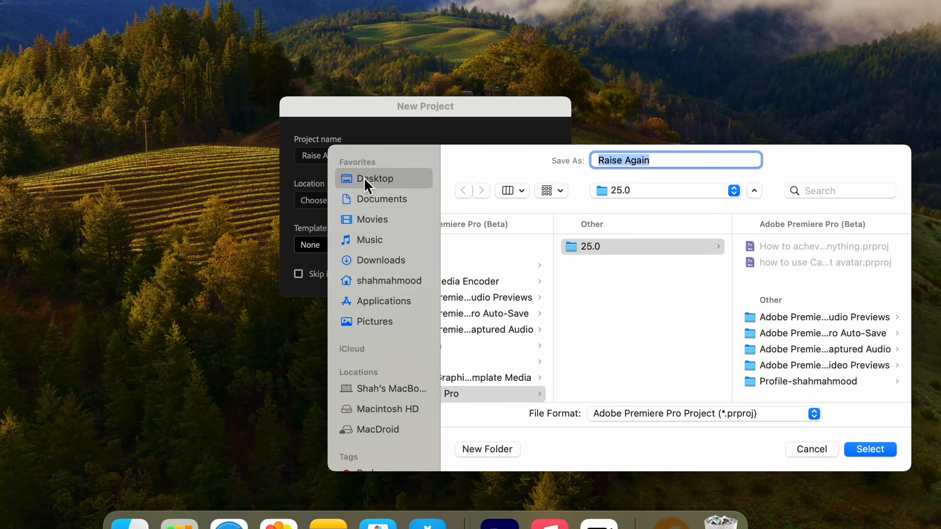
{"action": "left_click", "coordinate": [374, 178]}
{"action": "left_click", "coordinate": [870, 449]}
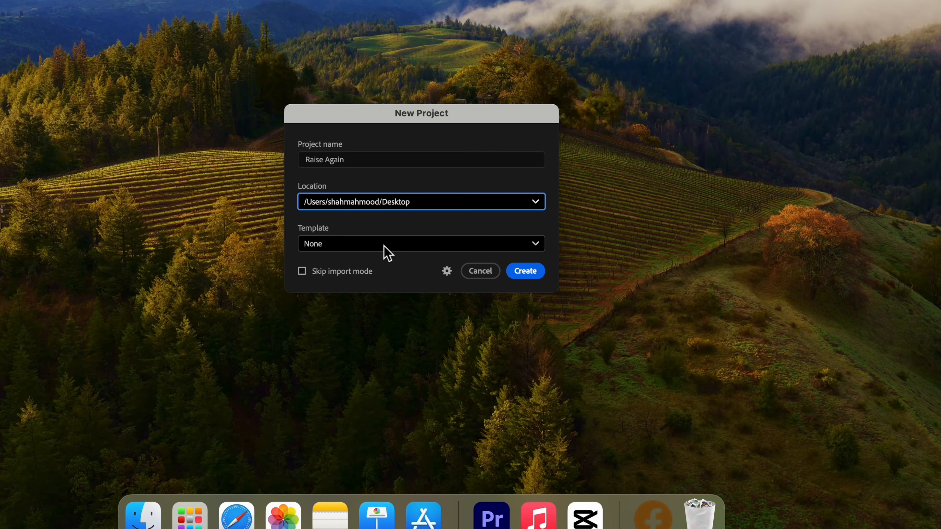
{"action": "left_click", "coordinate": [530, 276]}
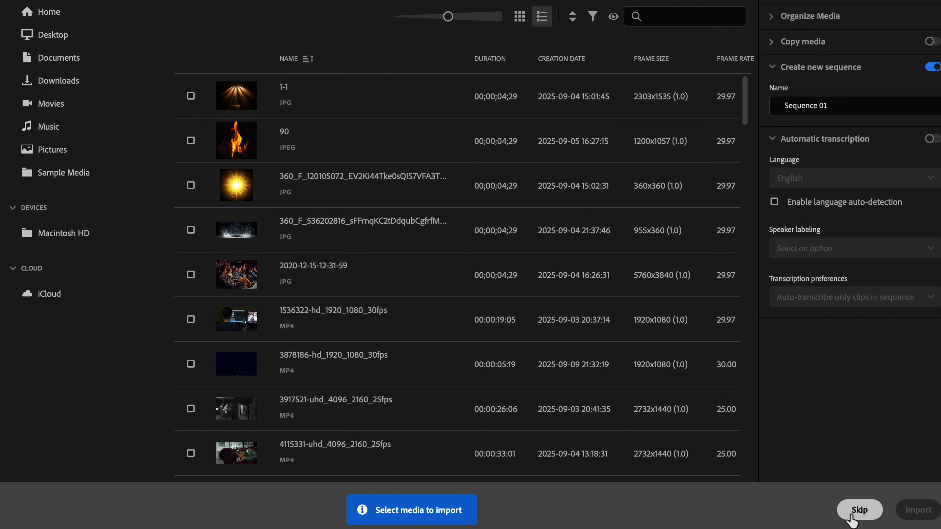
{"action": "left_click", "coordinate": [856, 512]}
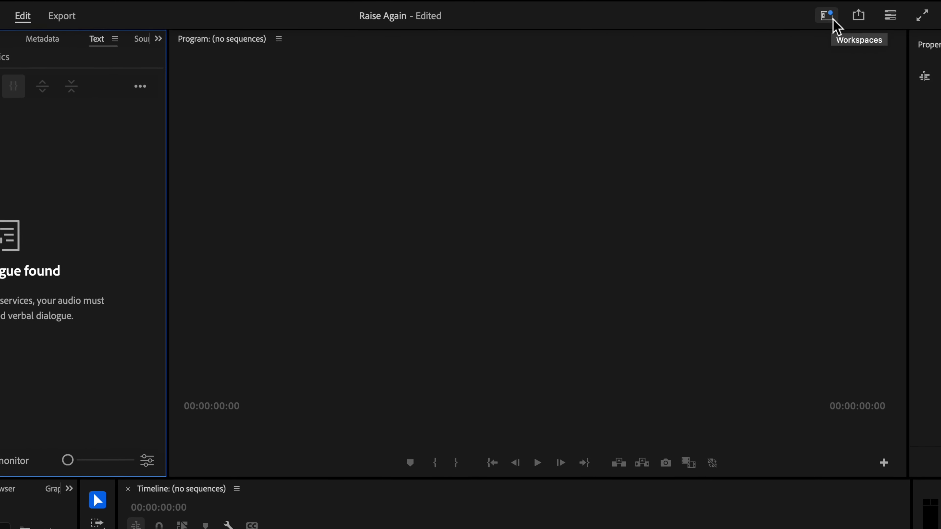
Switch to the Editing workspace.
{"action": "left_click", "coordinate": [831, 19]}
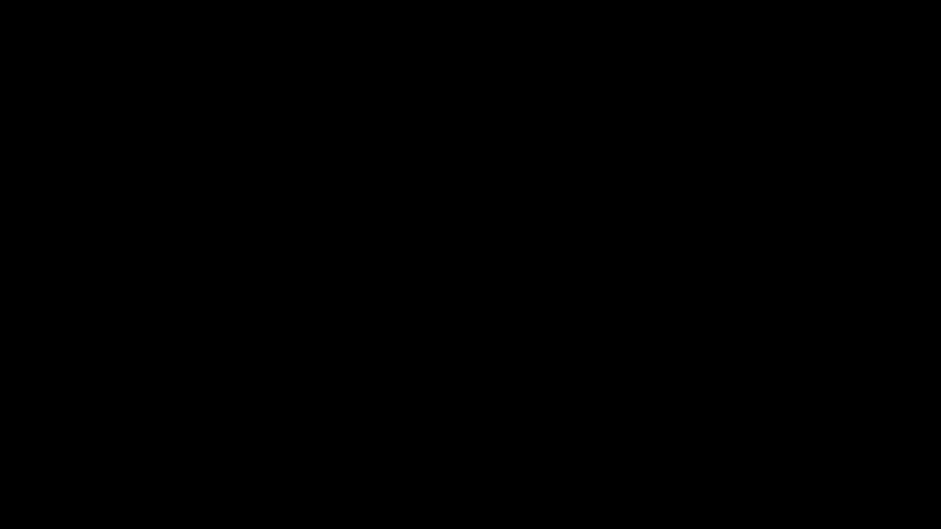
{"action": "left_click", "coordinate": [733, 196]}
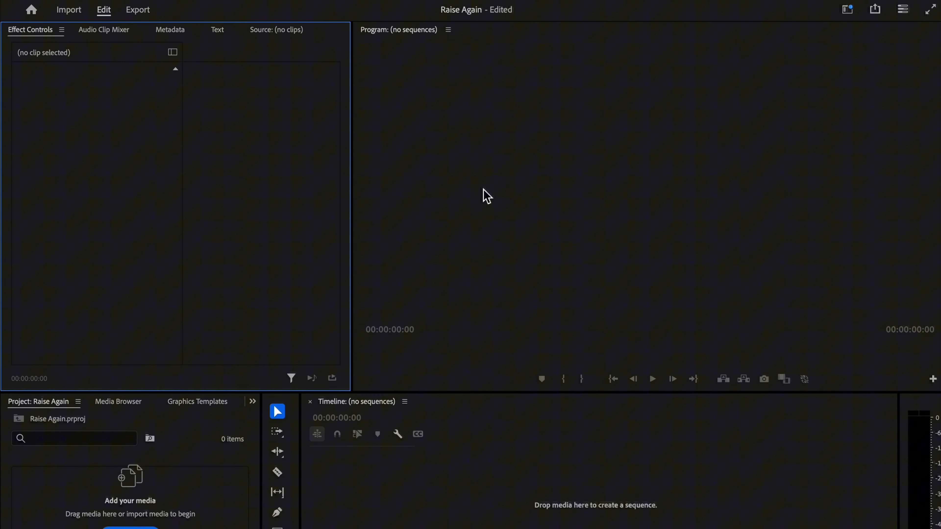
Try the Essentials workspace and return to the Editing workspace.
{"action": "left_click", "coordinate": [845, 11]}
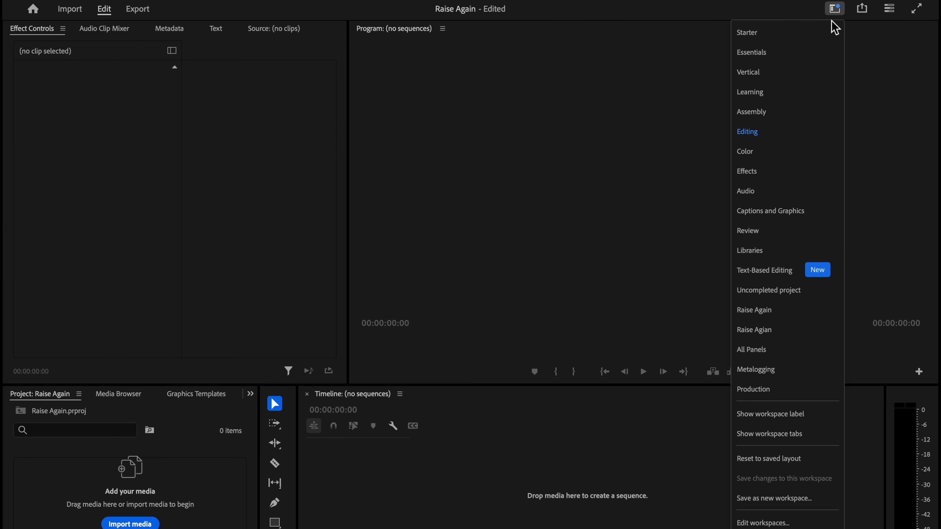
{"action": "left_click", "coordinate": [756, 55]}
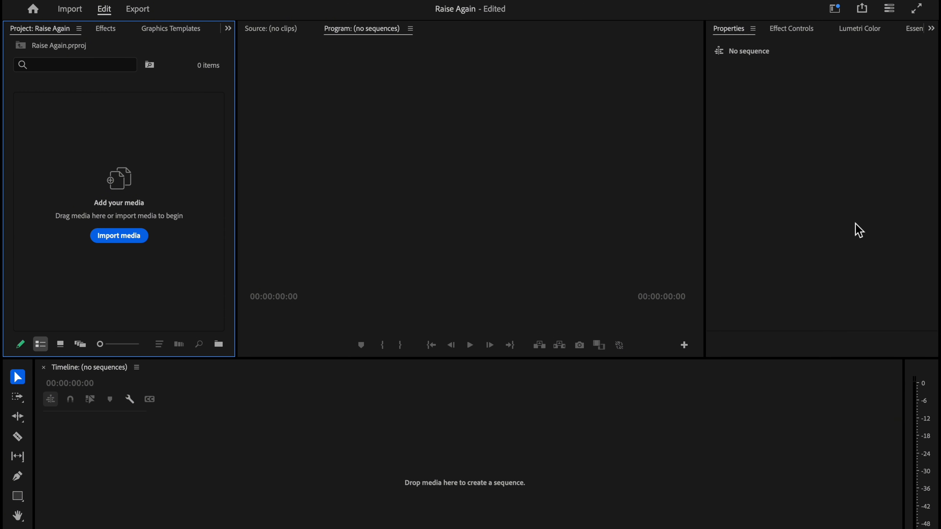
{"action": "left_click", "coordinate": [835, 9]}
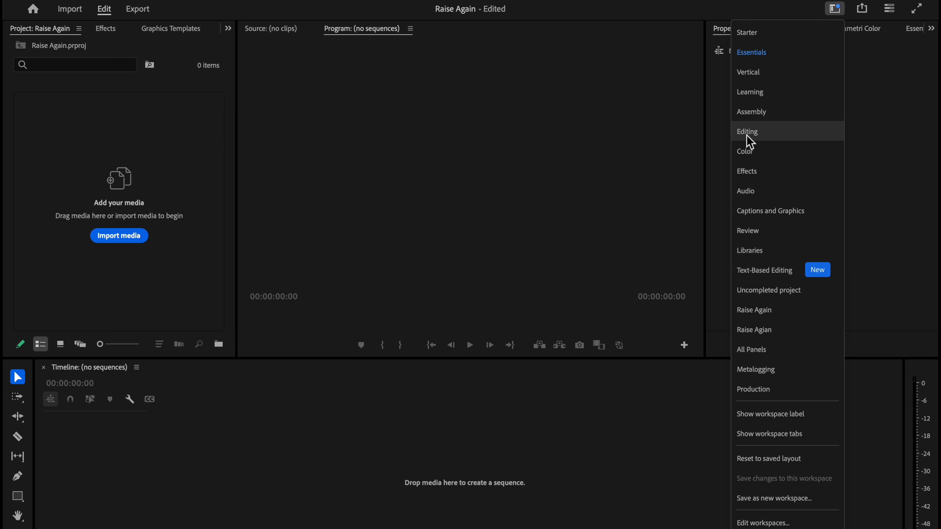
{"action": "left_click", "coordinate": [750, 141]}
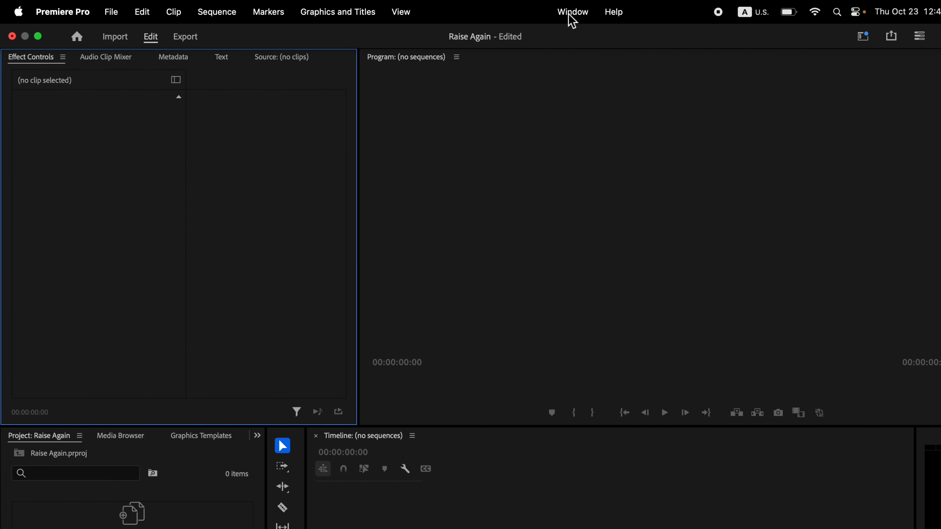
Save the current panel layout as a new workspace named Raise Again.
{"action": "left_click", "coordinate": [571, 14]}
{"action": "mouse_move", "coordinate": [575, 37]}
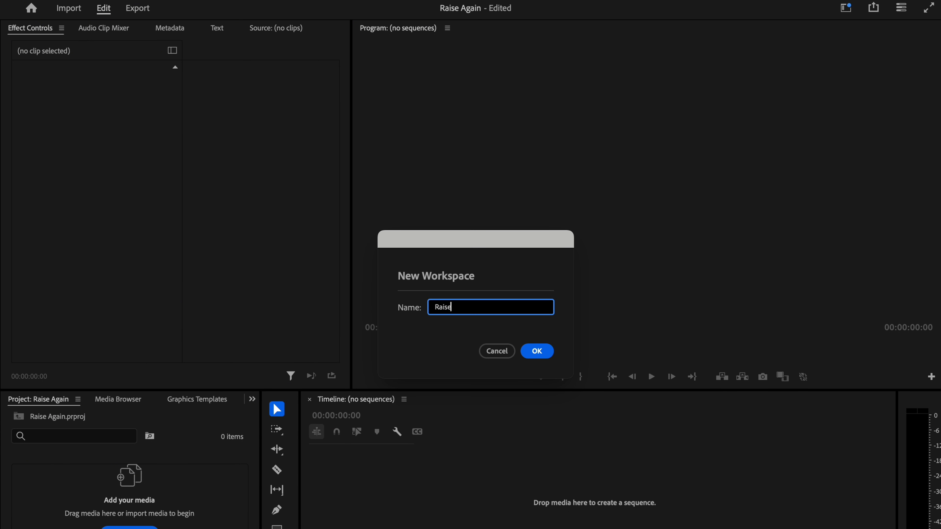
{"action": "left_click", "coordinate": [536, 351]}
{"action": "left_click", "coordinate": [588, 355]}
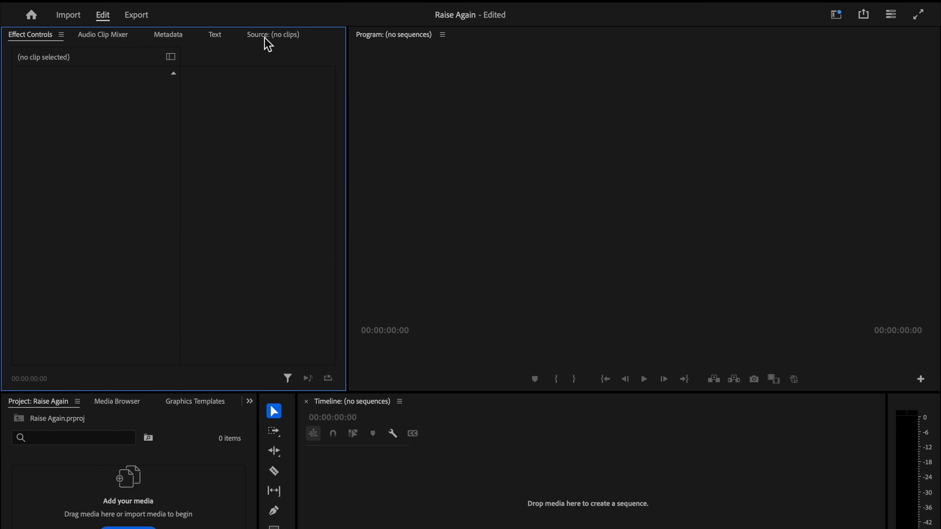
Bring up the Source monitor and activate the Project, Timeline and Program panels in turn.
{"action": "left_click", "coordinate": [273, 37]}
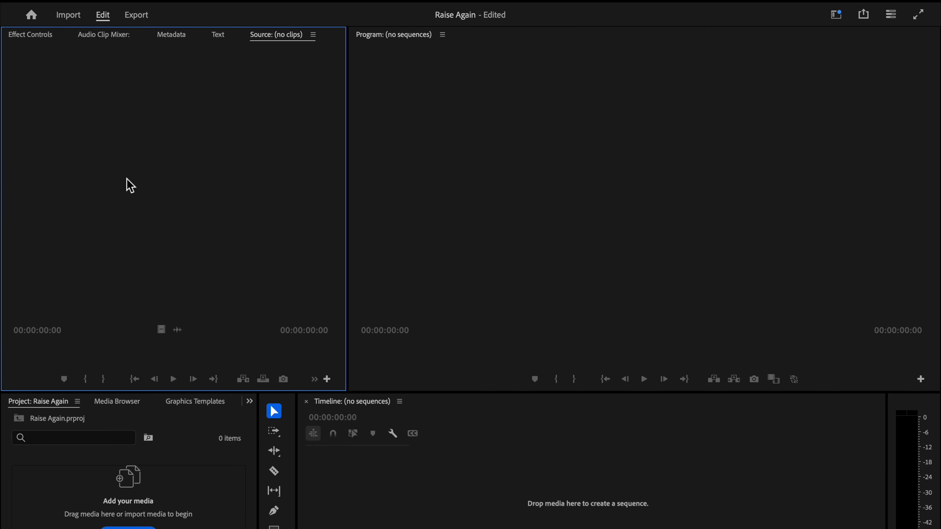
{"action": "left_click", "coordinate": [39, 343]}
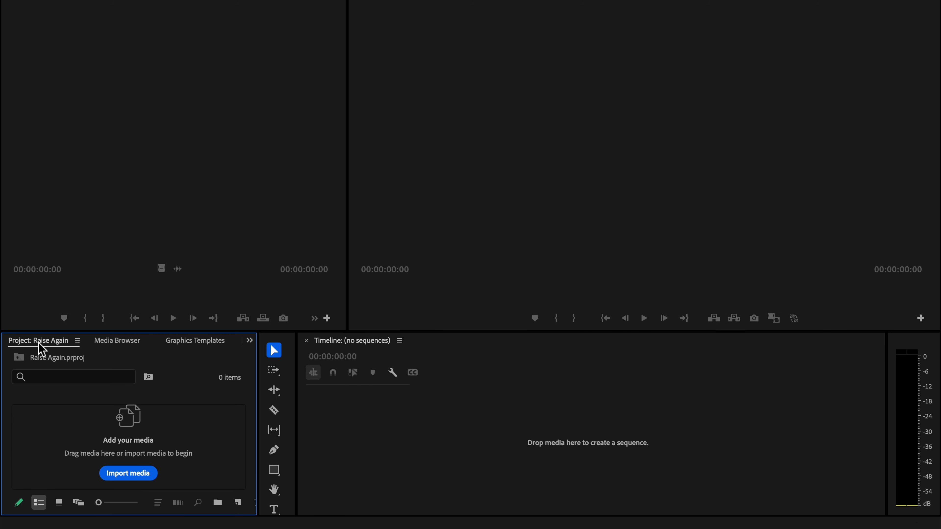
{"action": "left_click", "coordinate": [459, 402]}
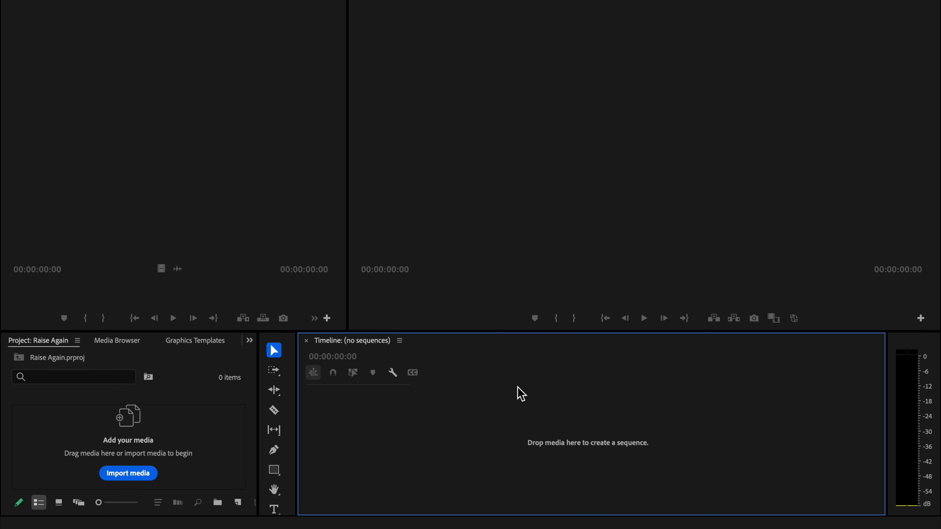
{"action": "left_click", "coordinate": [593, 112]}
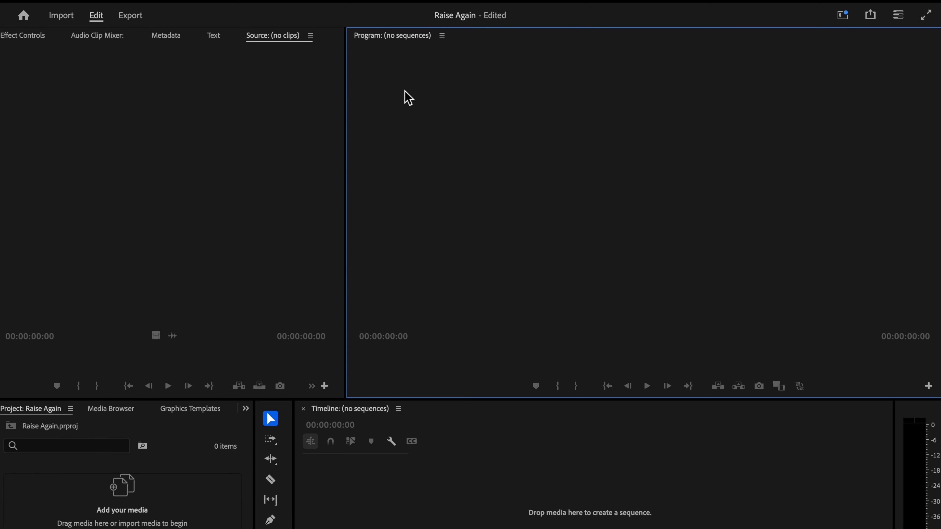
Close the Program panel and bring the Program Monitor back.
{"action": "left_click", "coordinate": [443, 36]}
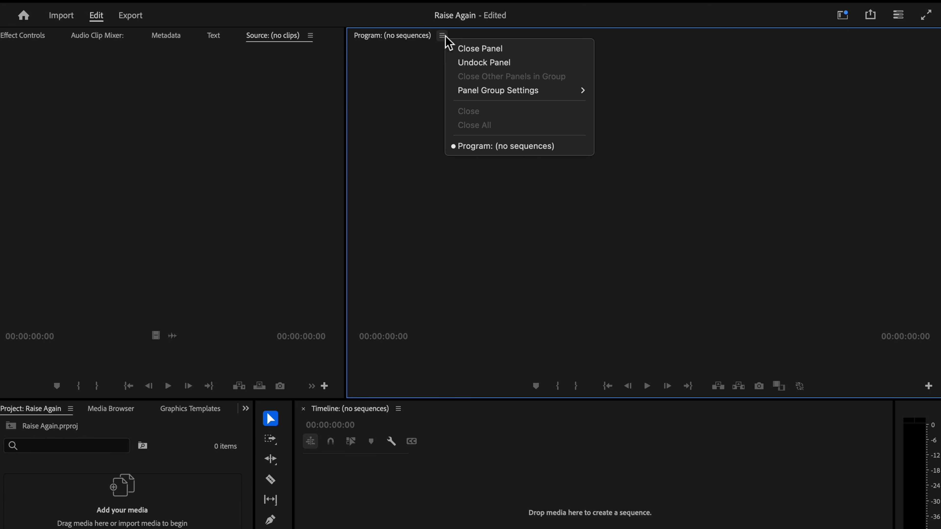
{"action": "left_click", "coordinate": [484, 53]}
{"action": "mouse_move", "coordinate": [587, 6]}
{"action": "left_click", "coordinate": [557, 12]}
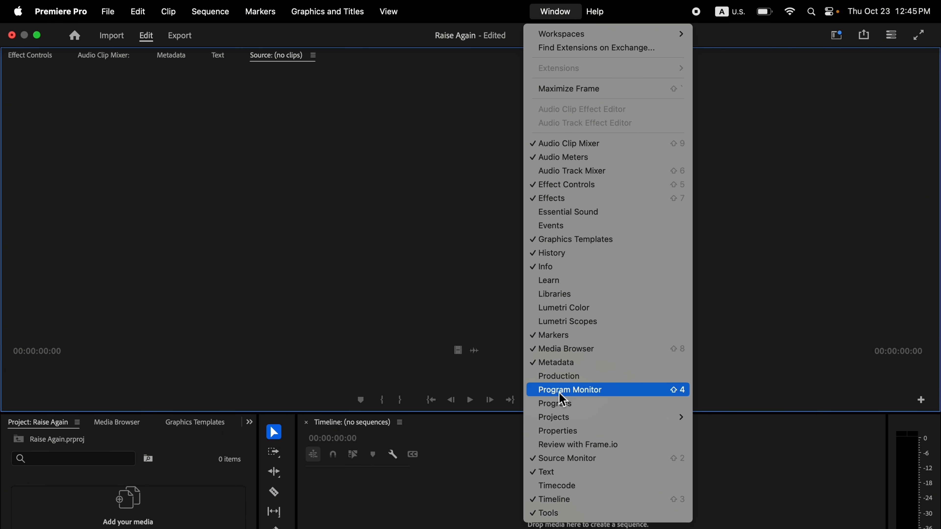
{"action": "left_click", "coordinate": [551, 392]}
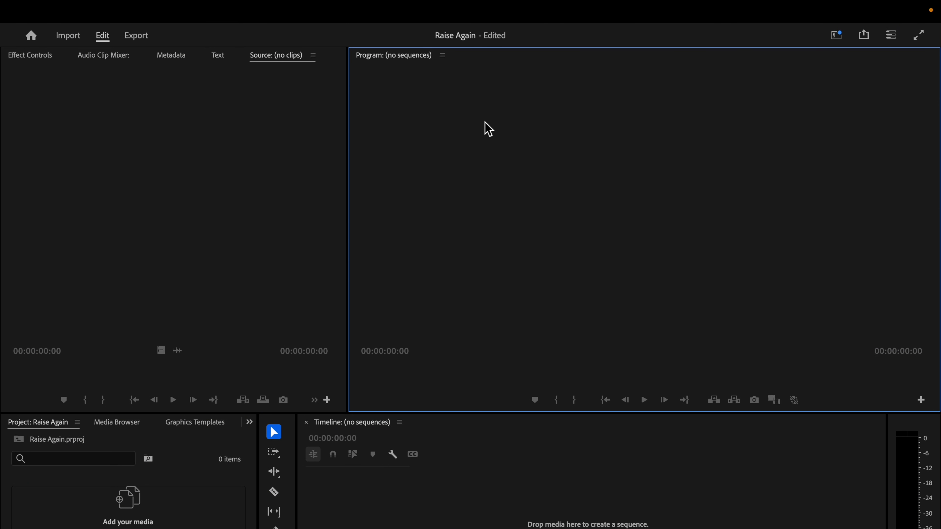
Undock the Program panel into a floating window and dock it in the Source monitor's panel group.
{"action": "left_click", "coordinate": [443, 55]}
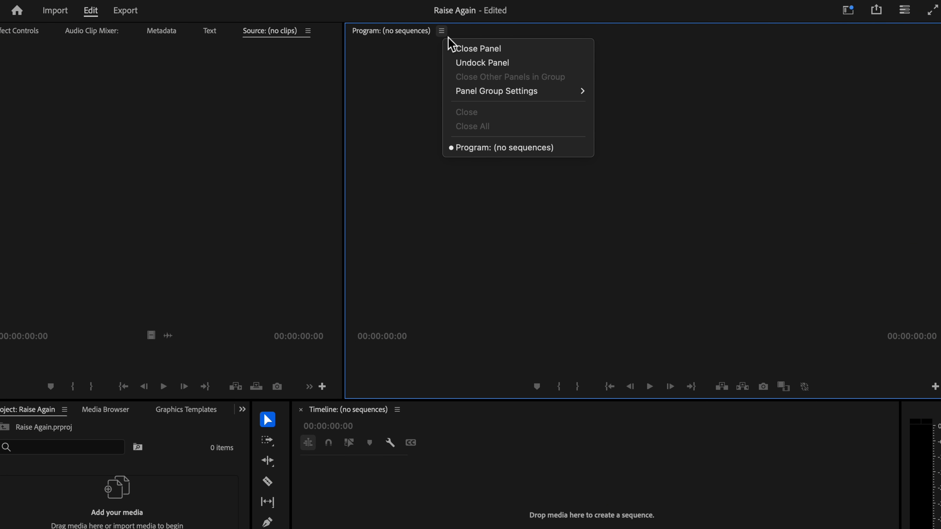
{"action": "left_click", "coordinate": [490, 66]}
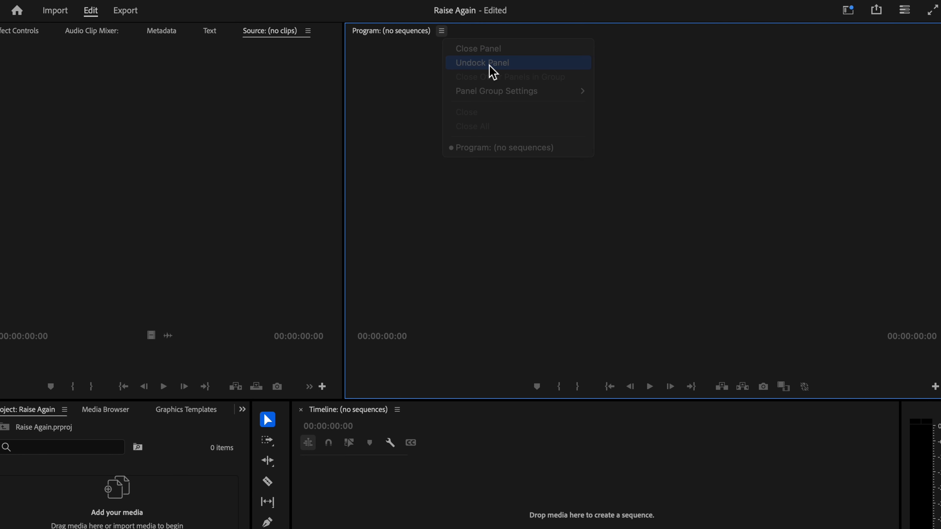
{"action": "left_click_drag", "start_coordinate": [426, 11], "coordinate": [235, 35]}
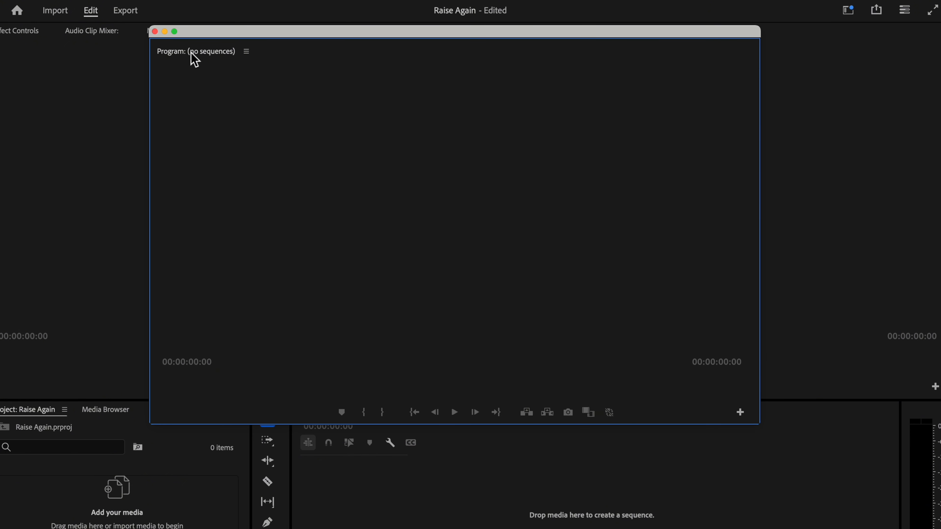
{"action": "mouse_move", "coordinate": [191, 52]}
{"action": "left_mouse_down"}
{"action": "mouse_move", "coordinate": [208, 68]}
{"action": "mouse_move", "coordinate": [213, 56]}
{"action": "mouse_move", "coordinate": [200, 39]}
{"action": "mouse_move", "coordinate": [190, 41]}
{"action": "left_mouse_up"}
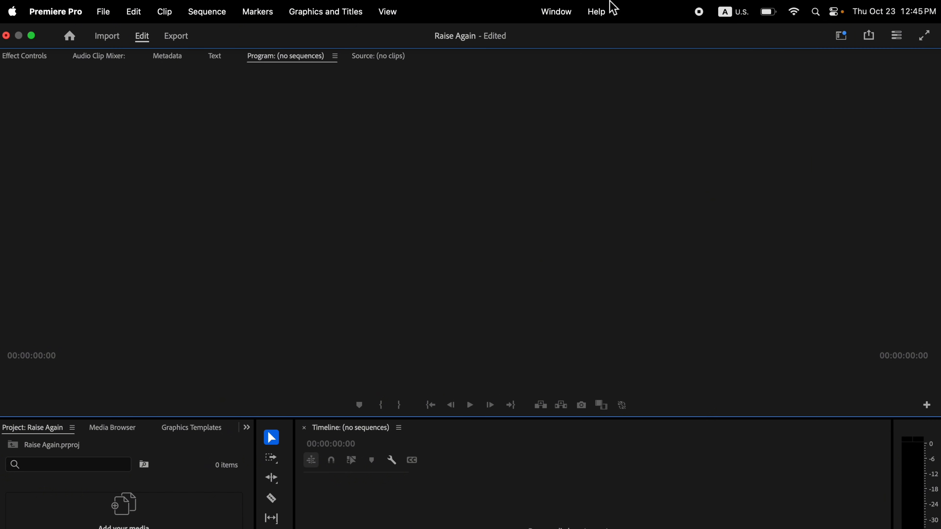
Reset the Raise Again workspace to its saved layout.
{"action": "left_click", "coordinate": [557, 12]}
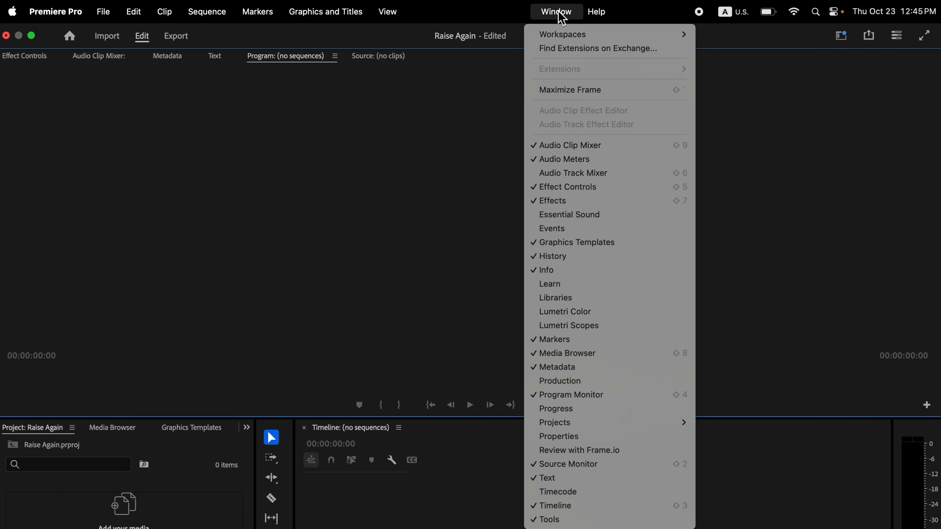
{"action": "mouse_move", "coordinate": [592, 38]}
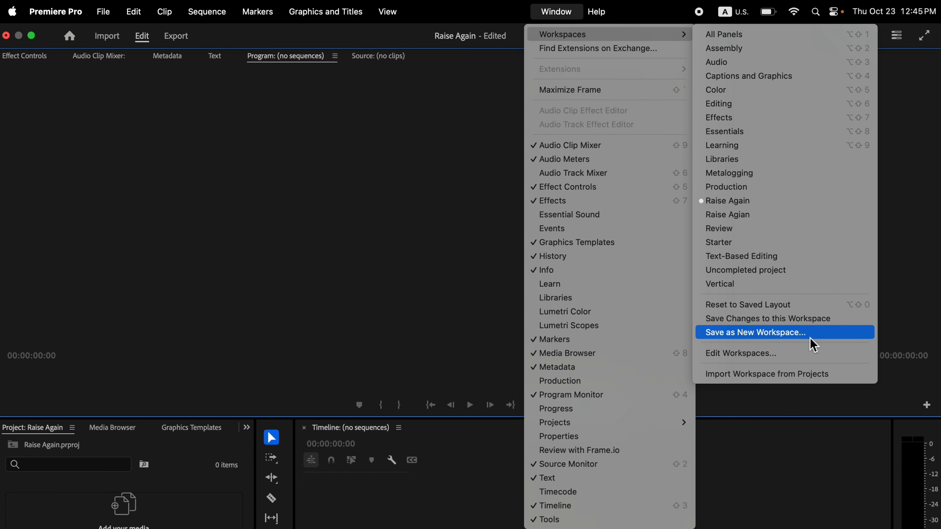
{"action": "left_click", "coordinate": [715, 304]}
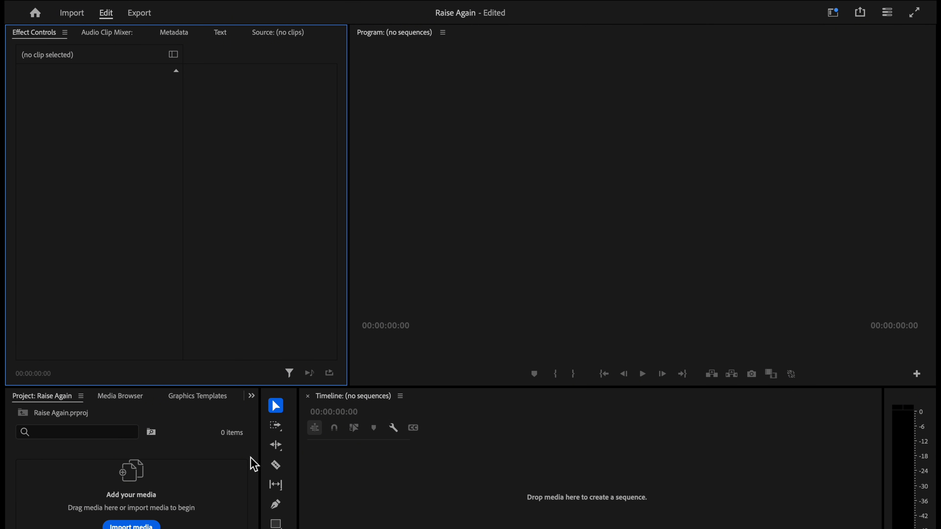
Show the Effects panel and resize the panel groups so the Effects panel is wider and taller and Effect Controls is wider.
{"action": "left_click_drag", "start_coordinate": [261, 456], "coordinate": [422, 455]}
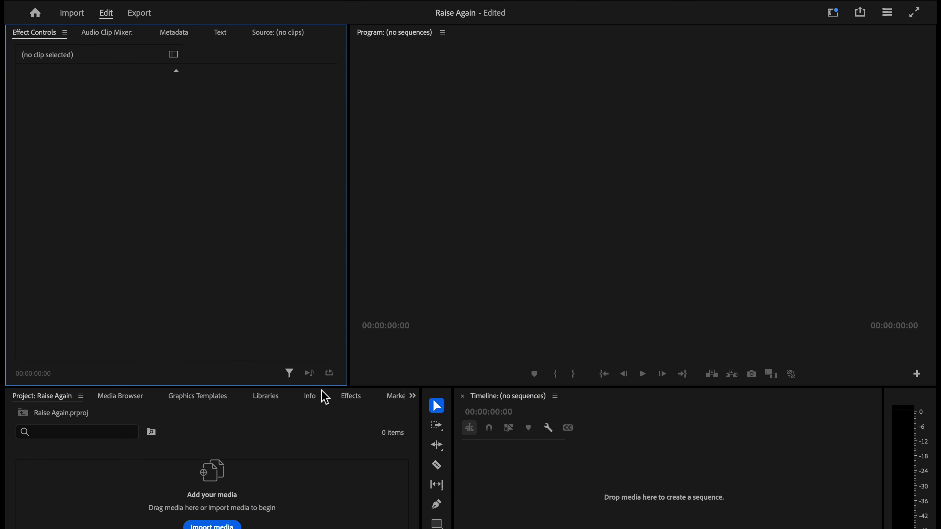
{"action": "left_click", "coordinate": [374, 393]}
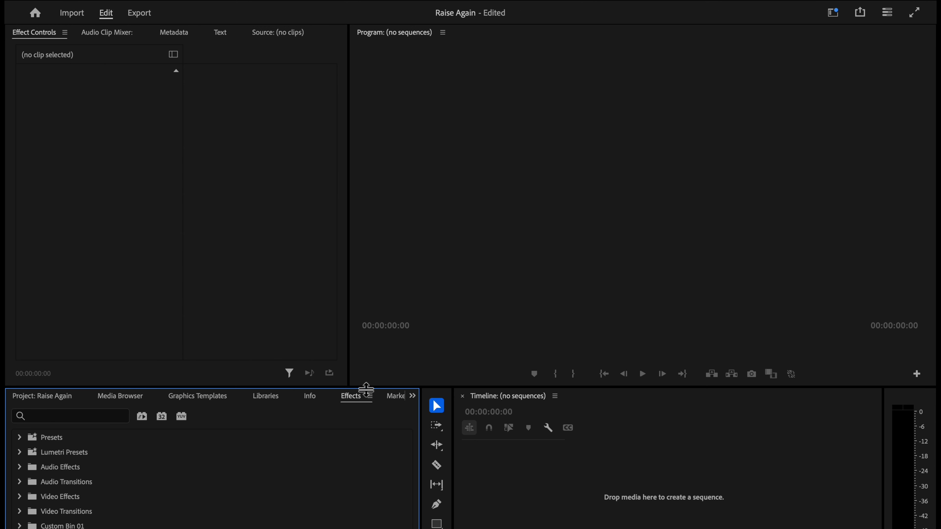
{"action": "left_click_drag", "start_coordinate": [366, 388], "coordinate": [374, 298]}
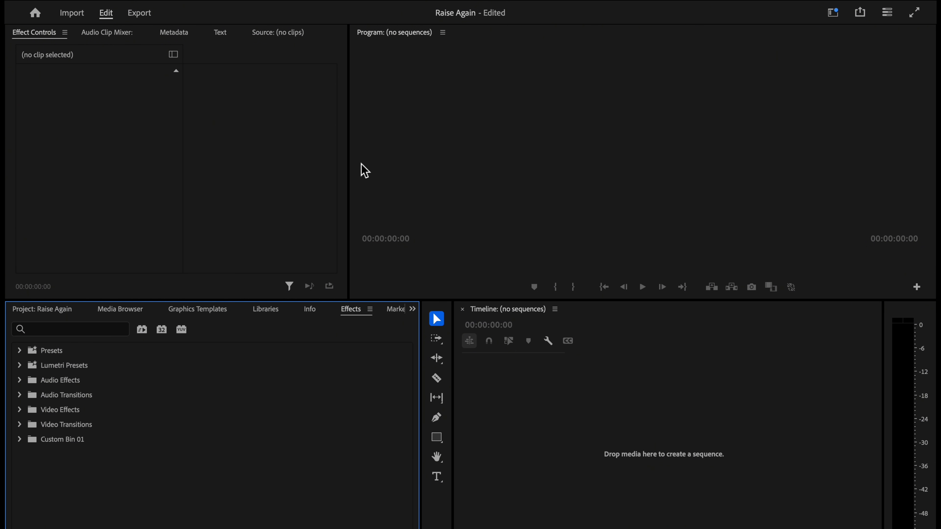
{"action": "left_click_drag", "start_coordinate": [351, 151], "coordinate": [437, 147]}
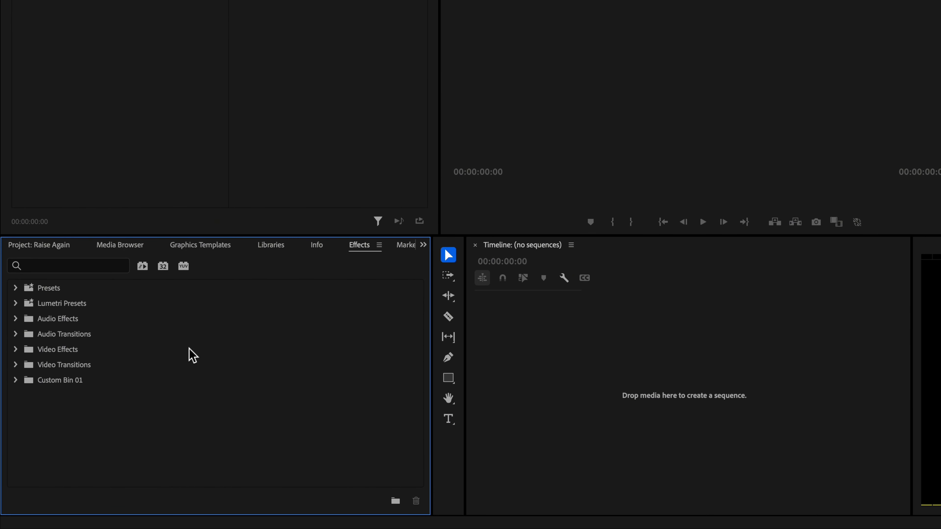
Import all folders and STARTER .mp4 from the Movies subfolder how to achieve anything into the project.
{"action": "left_click", "coordinate": [31, 248]}
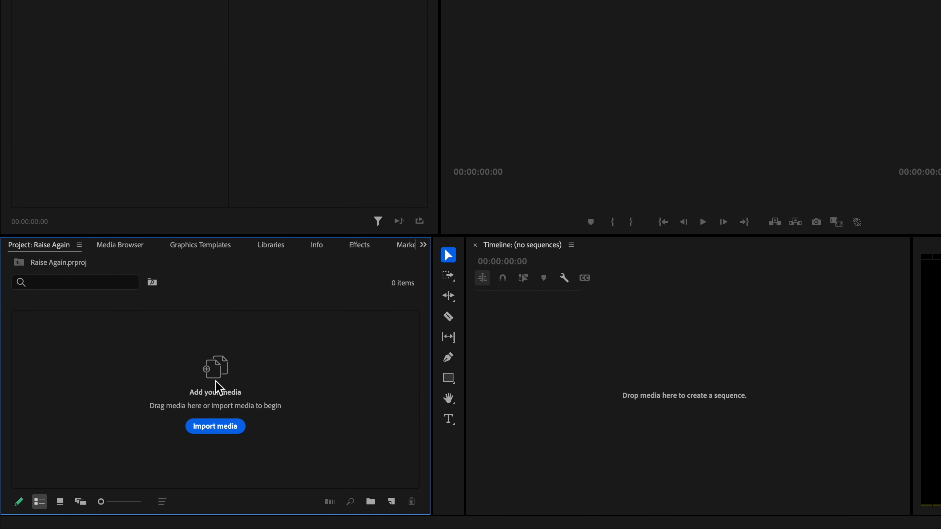
{"action": "left_click", "coordinate": [215, 426]}
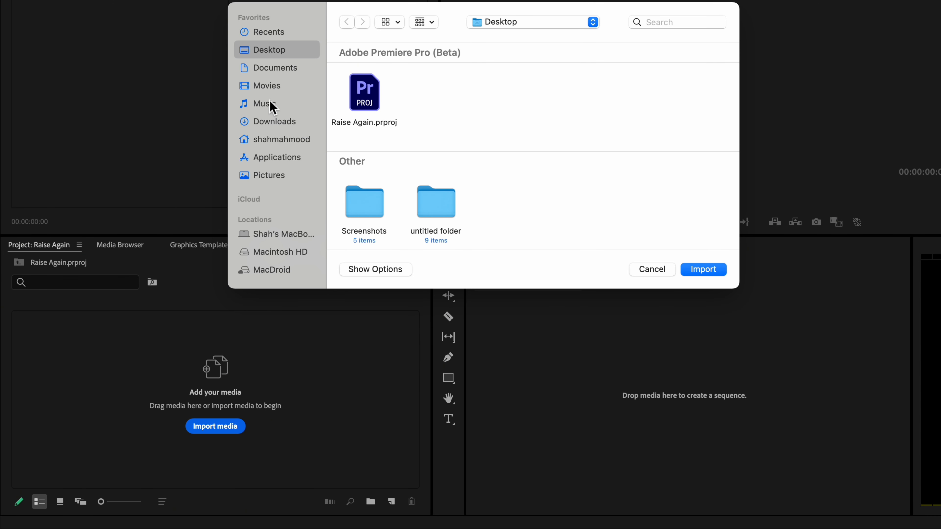
{"action": "left_click", "coordinate": [266, 86]}
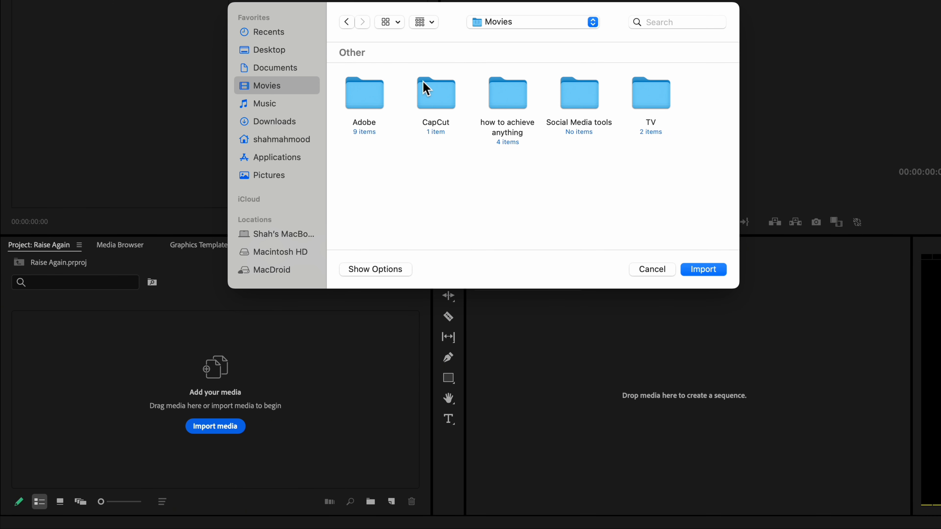
{"action": "left_click", "coordinate": [504, 100]}
{"action": "double_click", "coordinate": [504, 106]}
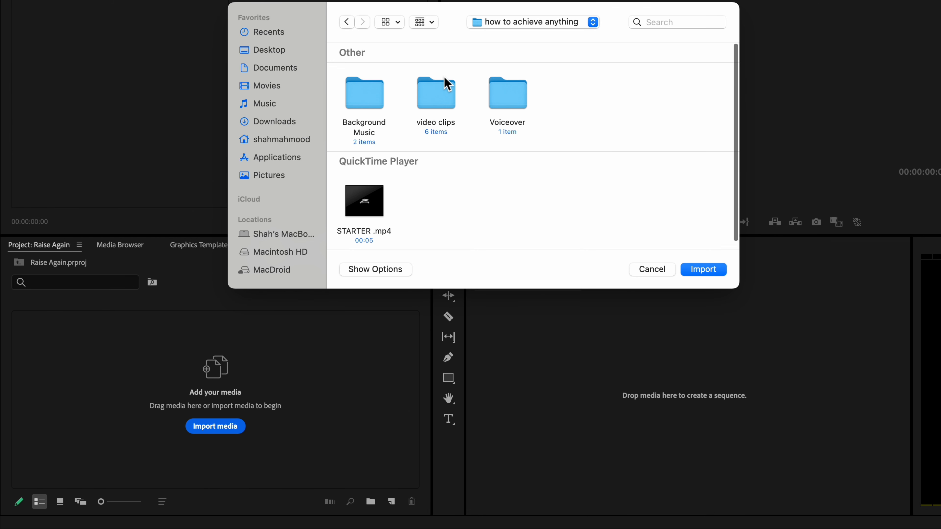
{"action": "left_click_drag", "start_coordinate": [610, 186], "coordinate": [347, 79]}
{"action": "left_click", "coordinate": [705, 270]}
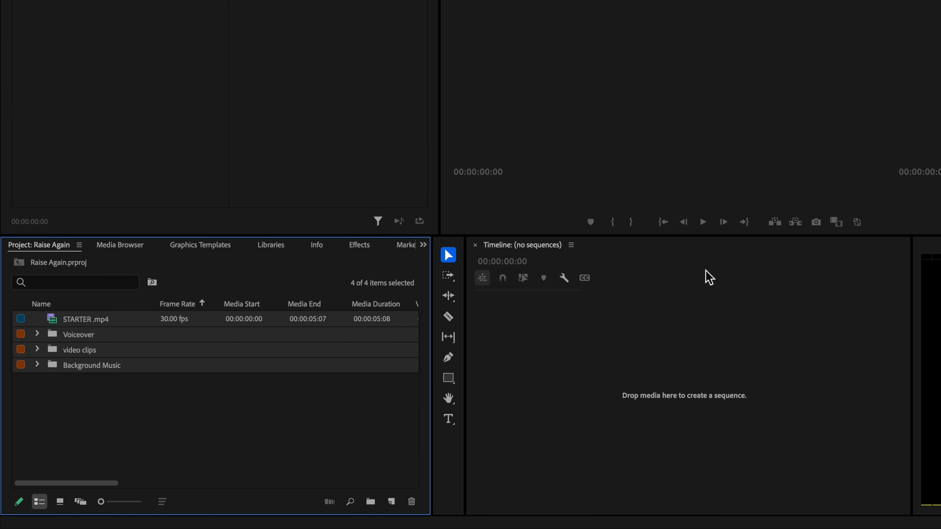
Delete all the imported media and folders from the project.
{"action": "left_click_drag", "start_coordinate": [63, 387], "coordinate": [108, 301]}
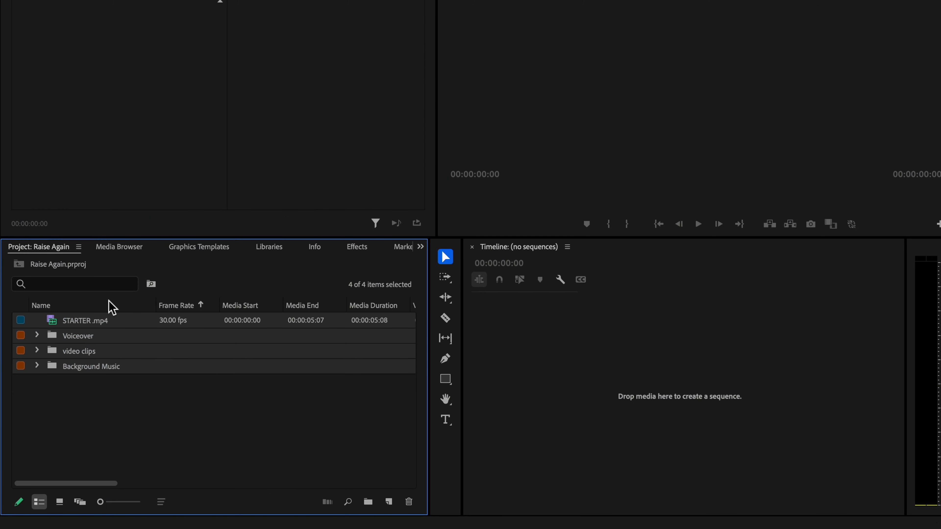
{"action": "key", "text": "Delete"}
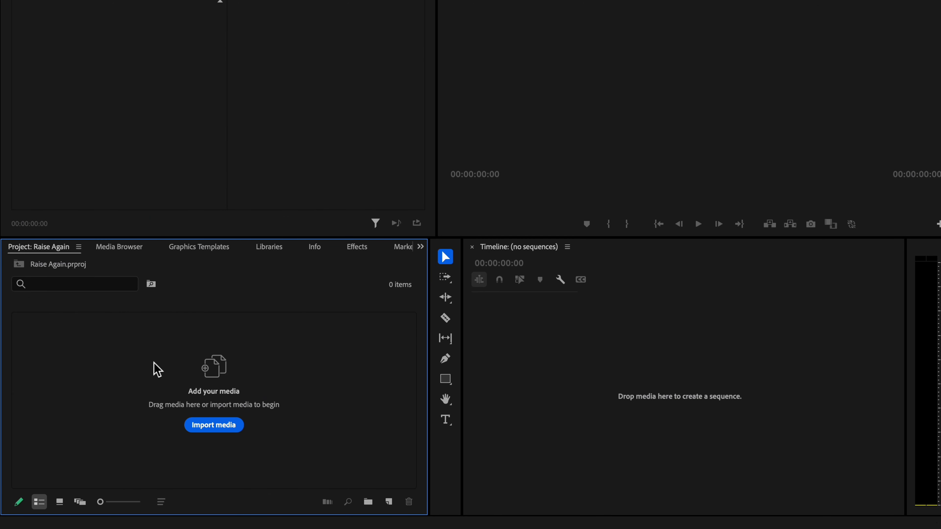
Create a bin named A- Roll, import every clip from the video clips folder into it and collapse it in the project list.
{"action": "left_click", "coordinate": [367, 502]}
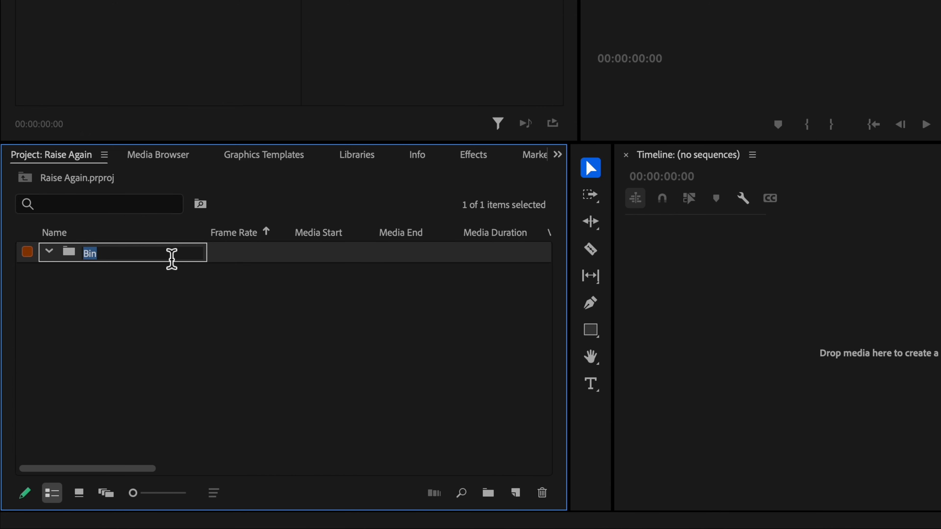
{"action": "type", "text": "A- Roll"}
{"action": "left_click", "coordinate": [158, 310]}
{"action": "double_click", "coordinate": [108, 254]}
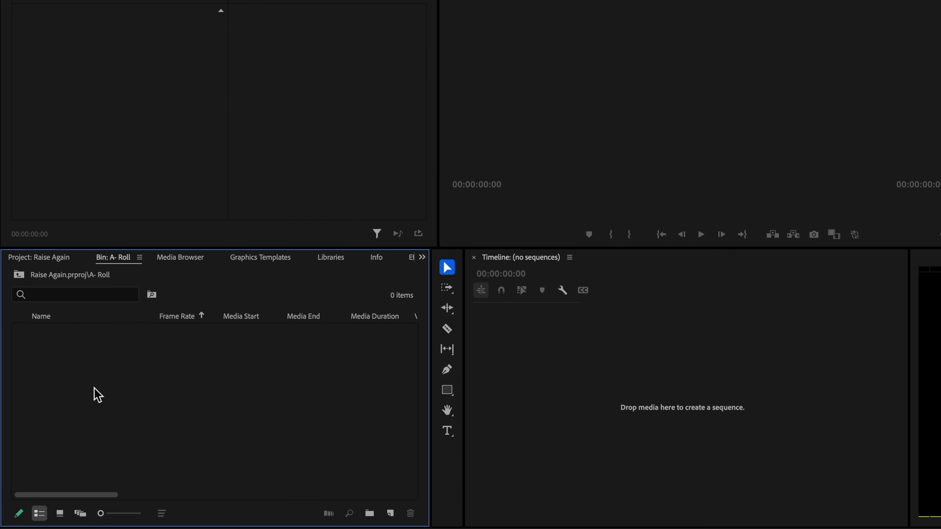
{"action": "double_click", "coordinate": [122, 329]}
{"action": "double_click", "coordinate": [441, 116]}
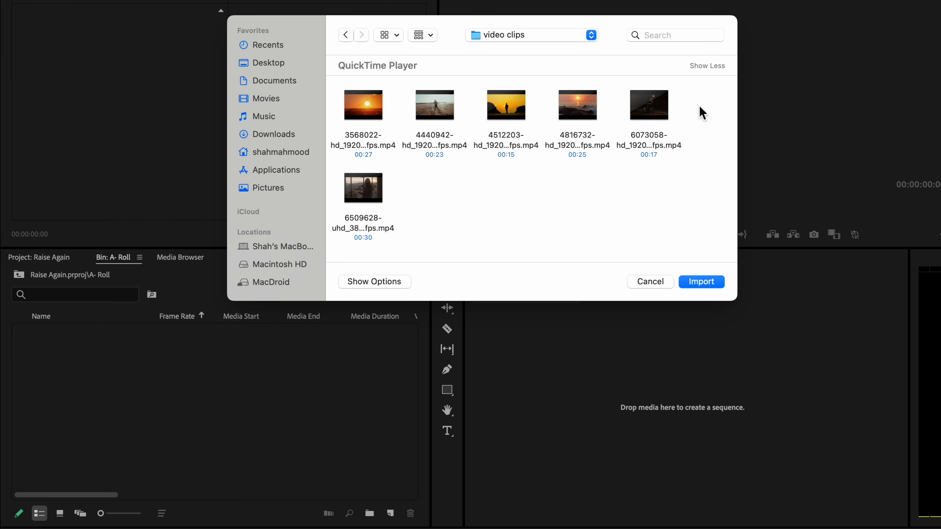
{"action": "left_click_drag", "start_coordinate": [701, 111], "coordinate": [355, 193]}
{"action": "left_click", "coordinate": [701, 282]}
{"action": "left_click", "coordinate": [28, 259]}
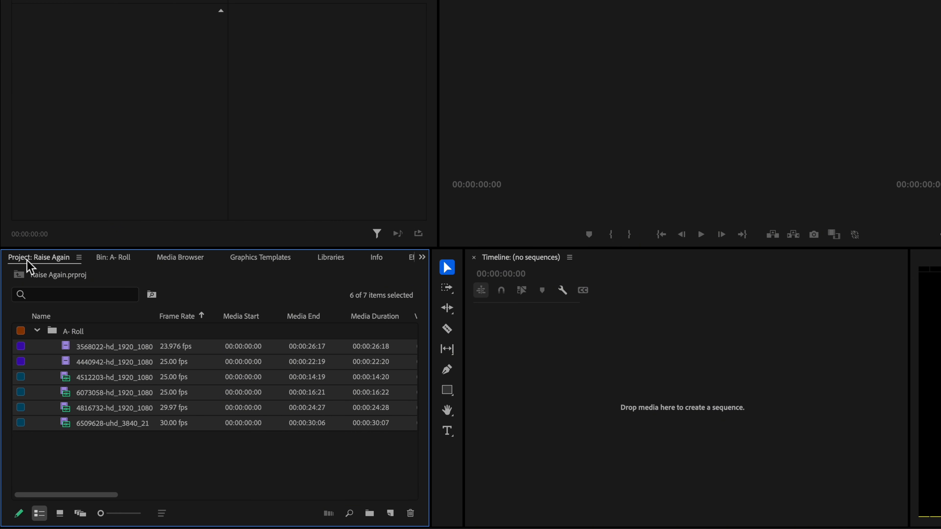
{"action": "left_click", "coordinate": [37, 330]}
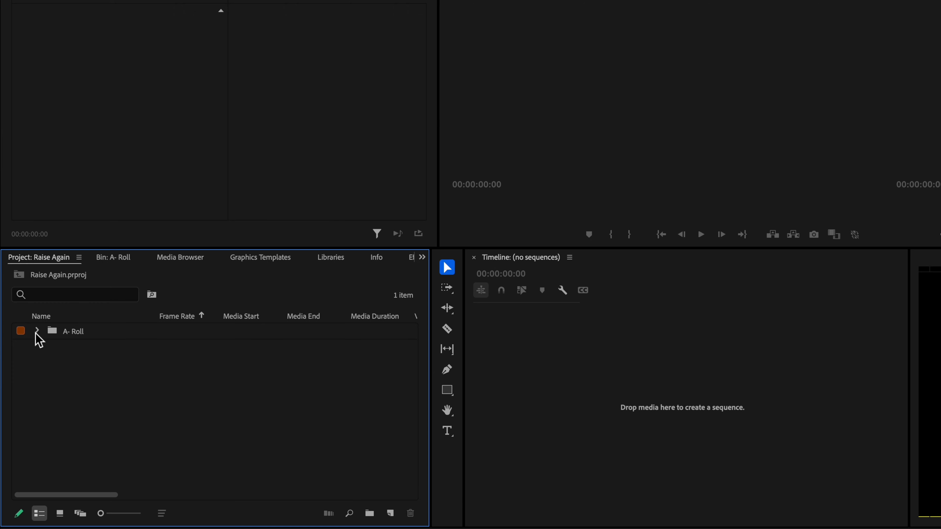
Create a bin named B-Roll, import STARTER .mp4 from the how to achieve anything folder into it and collapse it in the project list.
{"action": "right_click", "coordinate": [173, 416]}
{"action": "left_click", "coordinate": [230, 310]}
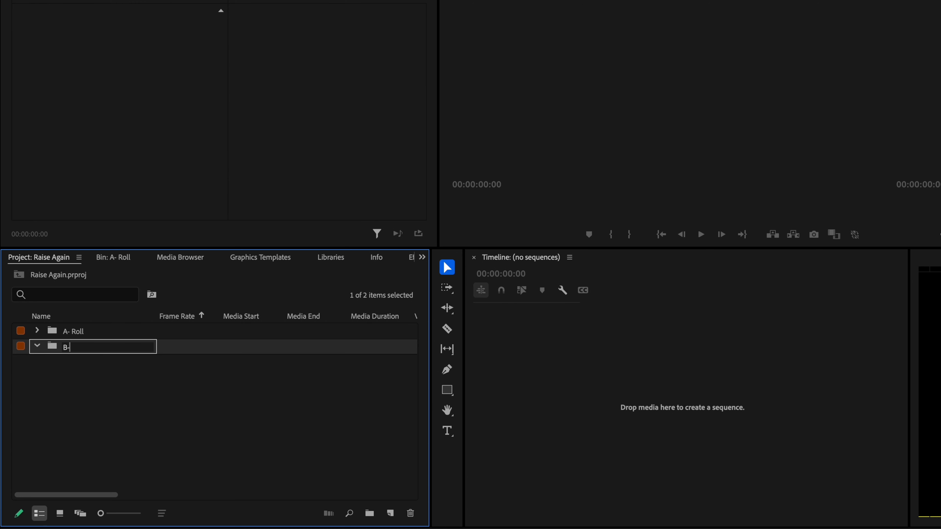
{"action": "double_click", "coordinate": [99, 350]}
{"action": "double_click", "coordinate": [103, 361]}
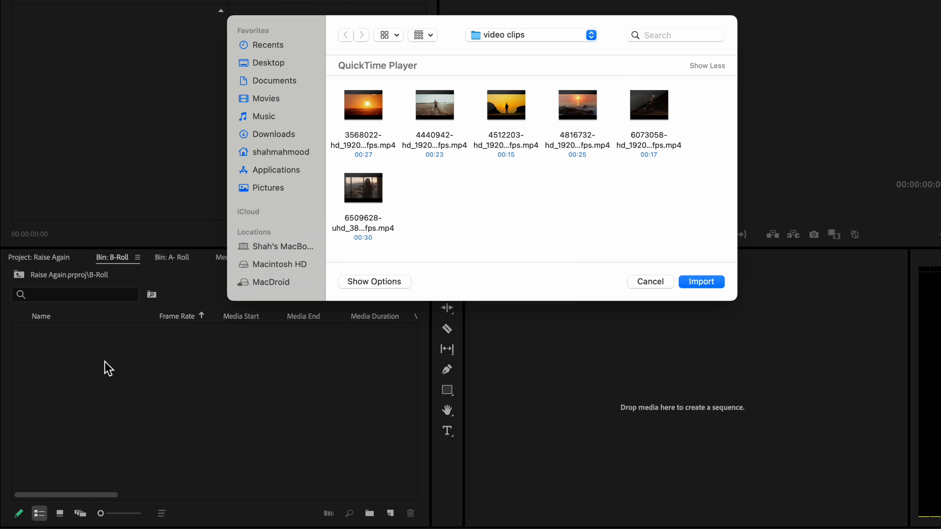
{"action": "double_click", "coordinate": [502, 117]}
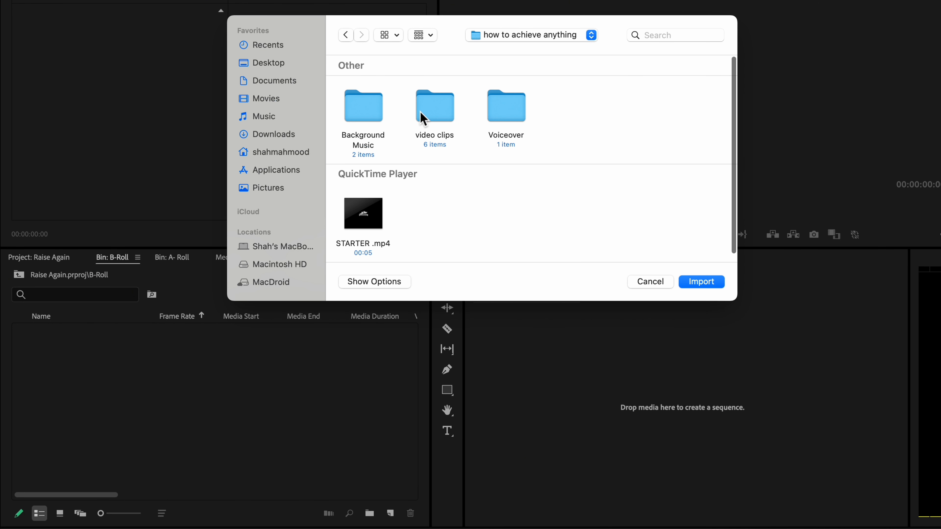
{"action": "left_click", "coordinate": [365, 223]}
{"action": "left_click", "coordinate": [716, 284]}
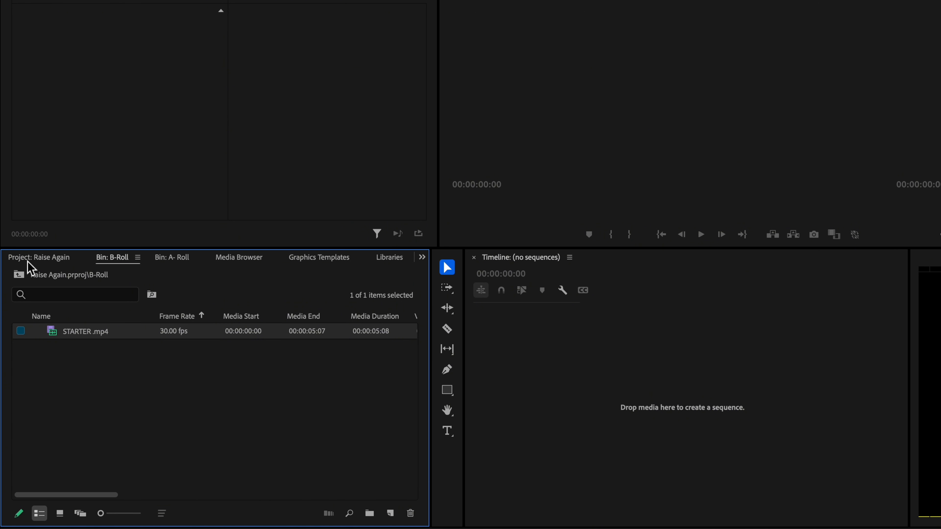
{"action": "left_click", "coordinate": [28, 260]}
{"action": "left_click", "coordinate": [37, 346]}
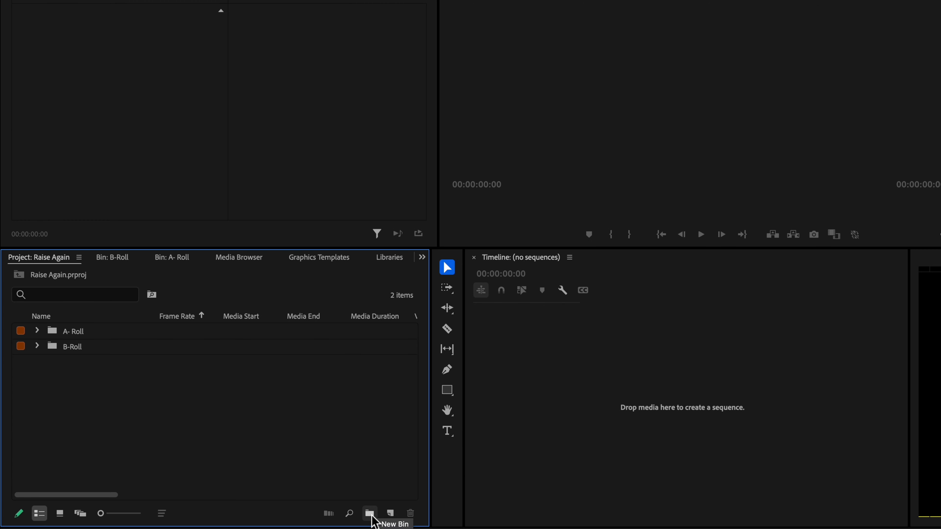
Create a bin named Voice over, import Raise Agian.mp3 from the Voiceover folder into it and collapse it in the project list.
{"action": "left_click", "coordinate": [371, 517]}
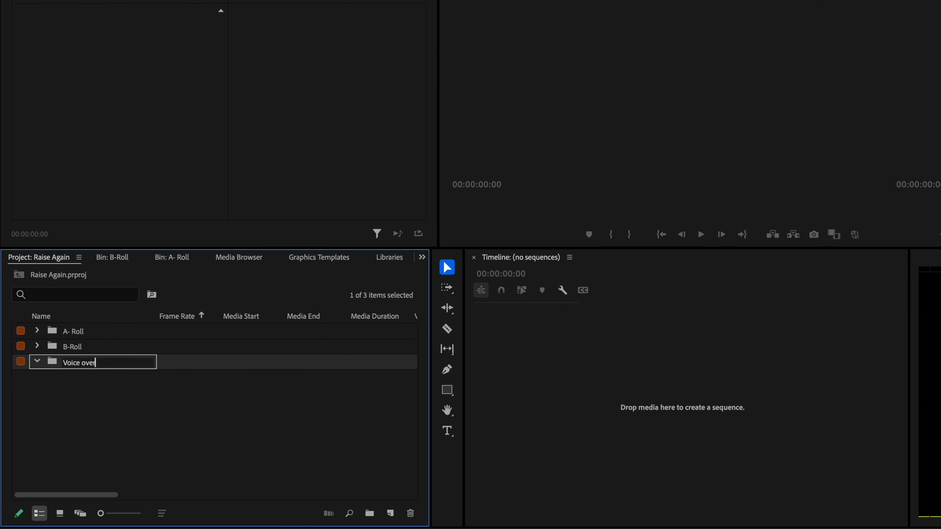
{"action": "type", "text": "Voice over"}
{"action": "left_click", "coordinate": [130, 401]}
{"action": "double_click", "coordinate": [71, 363]}
{"action": "double_click", "coordinate": [78, 372]}
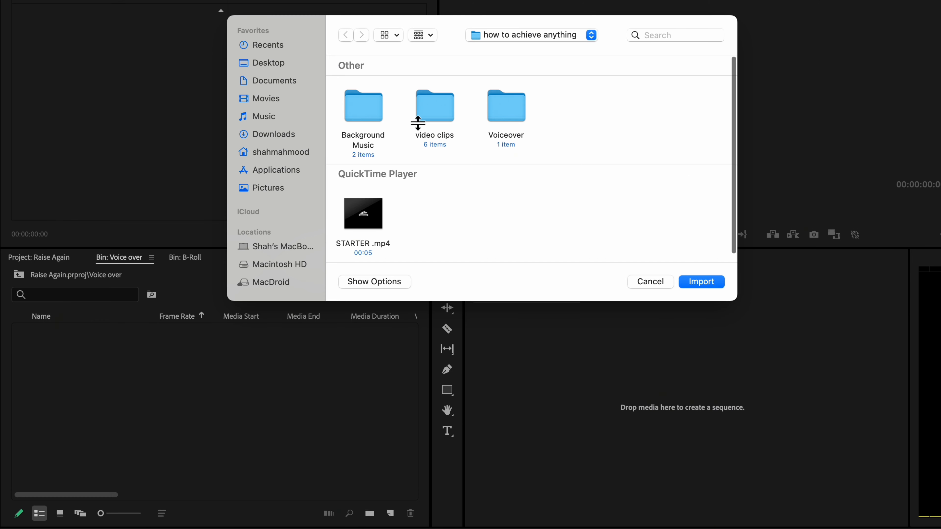
{"action": "double_click", "coordinate": [509, 113]}
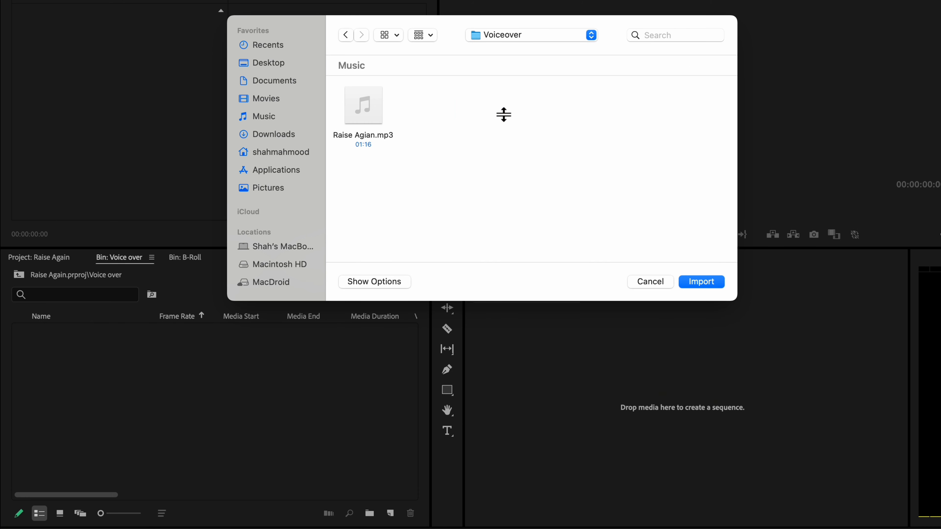
{"action": "left_click", "coordinate": [710, 285]}
{"action": "left_click", "coordinate": [24, 259]}
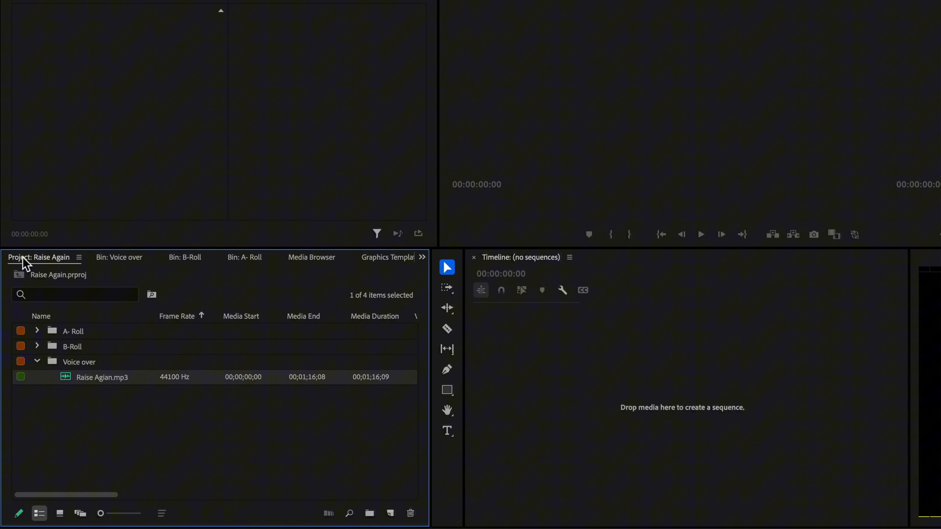
{"action": "left_click", "coordinate": [37, 362]}
Create a bin named Music Background in the project.
{"action": "right_click", "coordinate": [63, 385]}
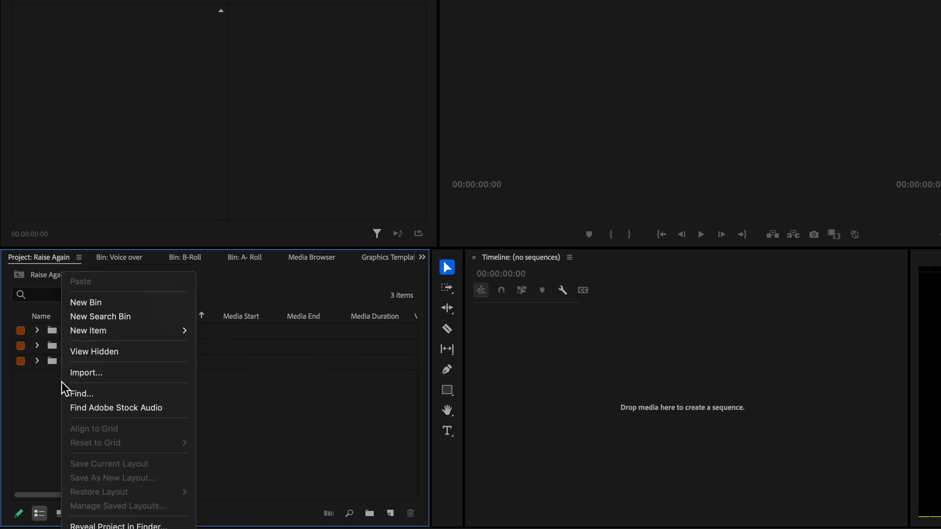
{"action": "left_click", "coordinate": [96, 306]}
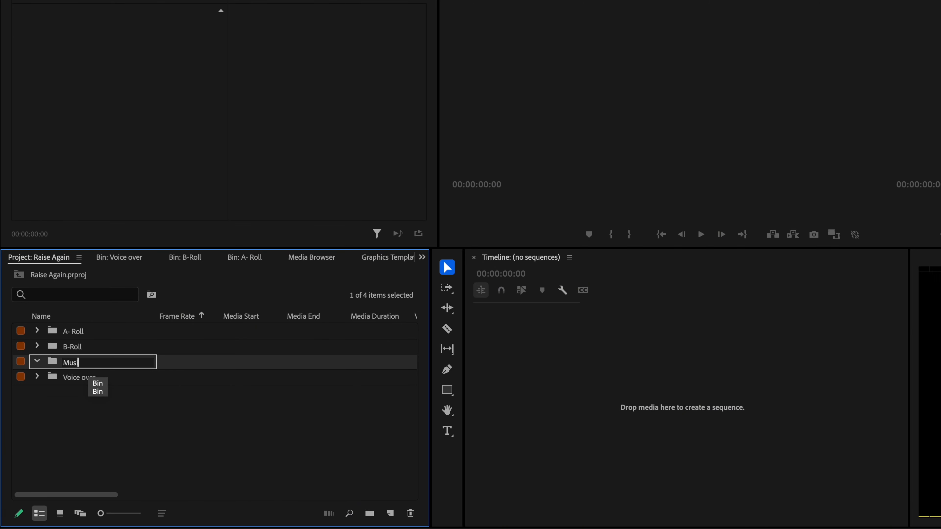
{"action": "type", "text": "Music Background"}
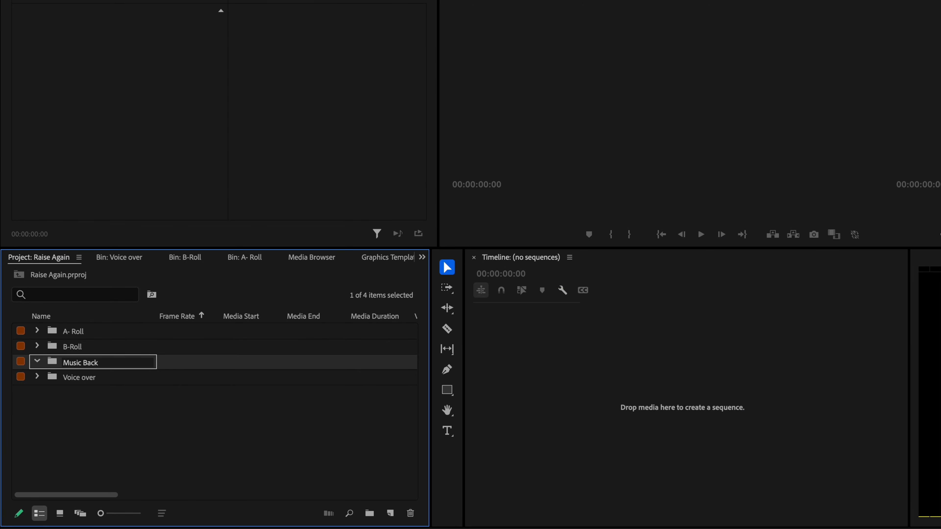
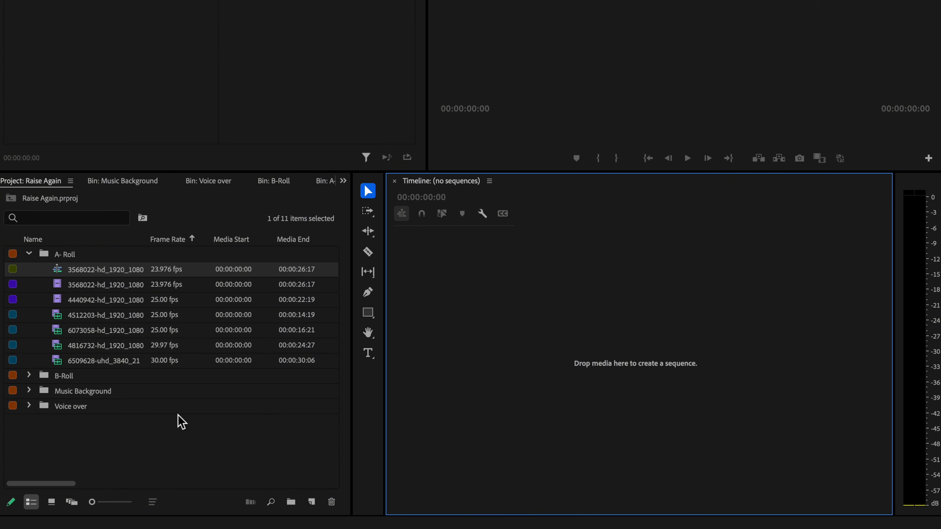
Collapse the A- Roll bin and create a new sequence from the HD 1080p 23.976 fps preset, reviewing its settings.
{"action": "left_click", "coordinate": [28, 254]}
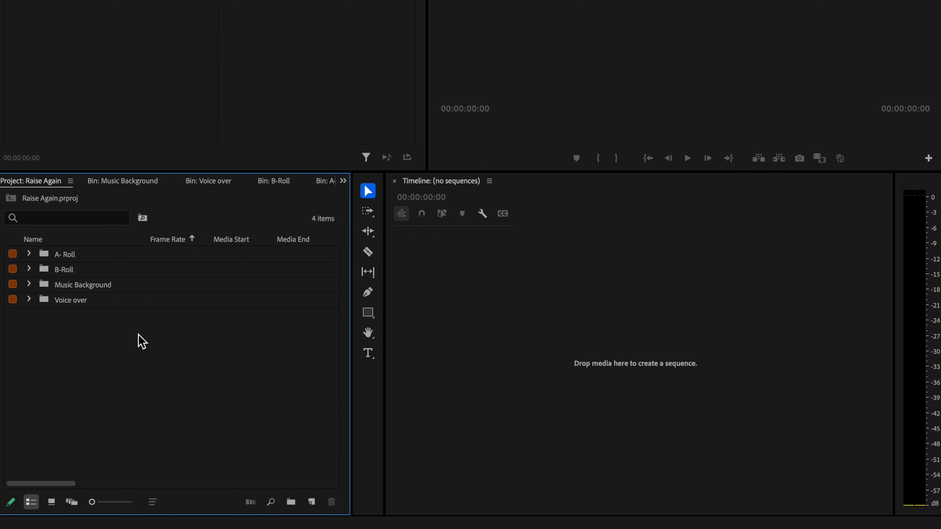
{"action": "right_click", "coordinate": [142, 341]}
{"action": "mouse_move", "coordinate": [175, 323]}
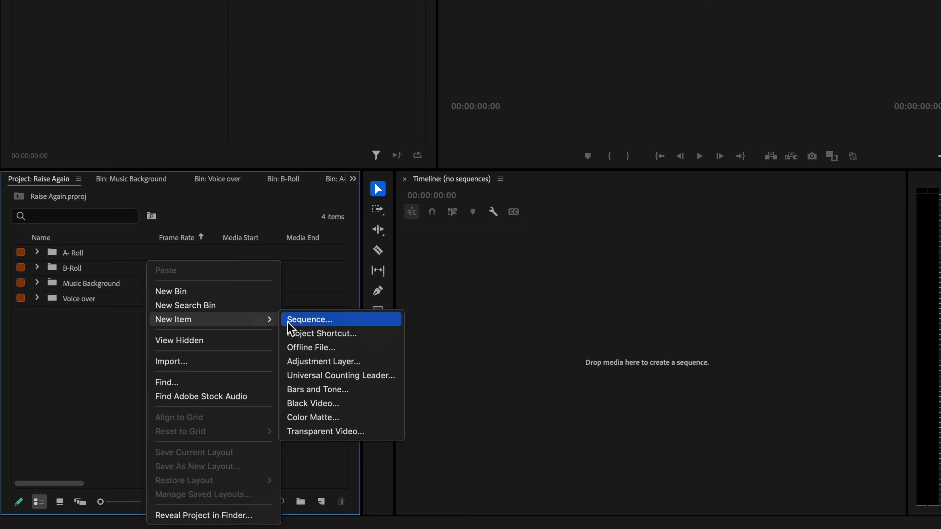
{"action": "left_click", "coordinate": [310, 324]}
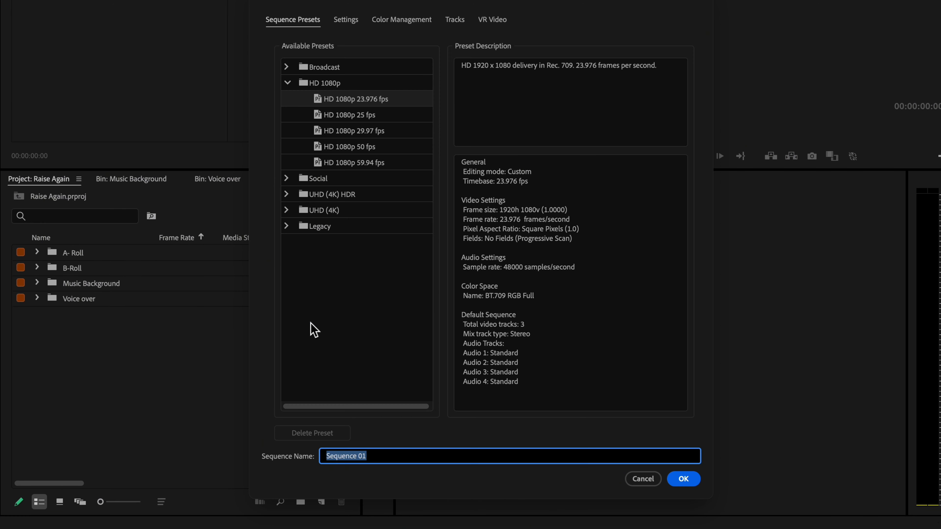
{"action": "left_click", "coordinate": [293, 99]}
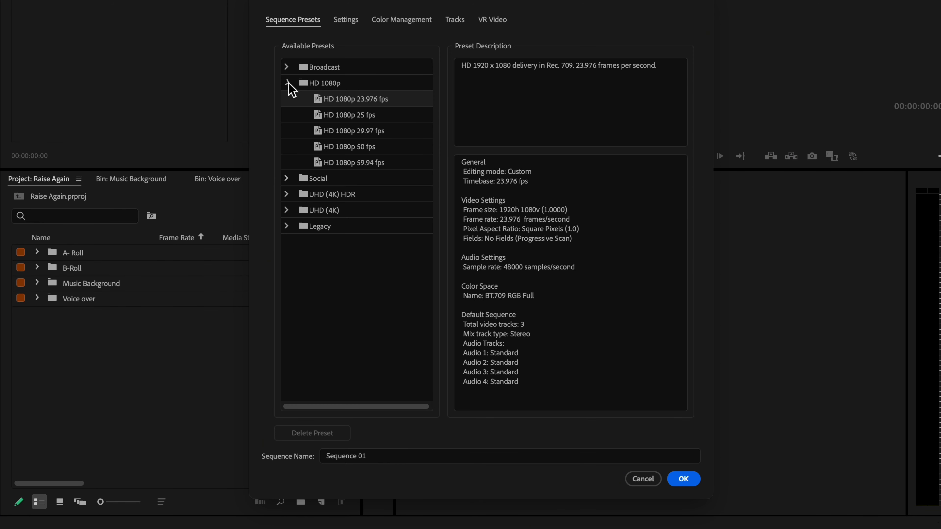
{"action": "left_click", "coordinate": [286, 179]}
{"action": "left_click", "coordinate": [350, 20]}
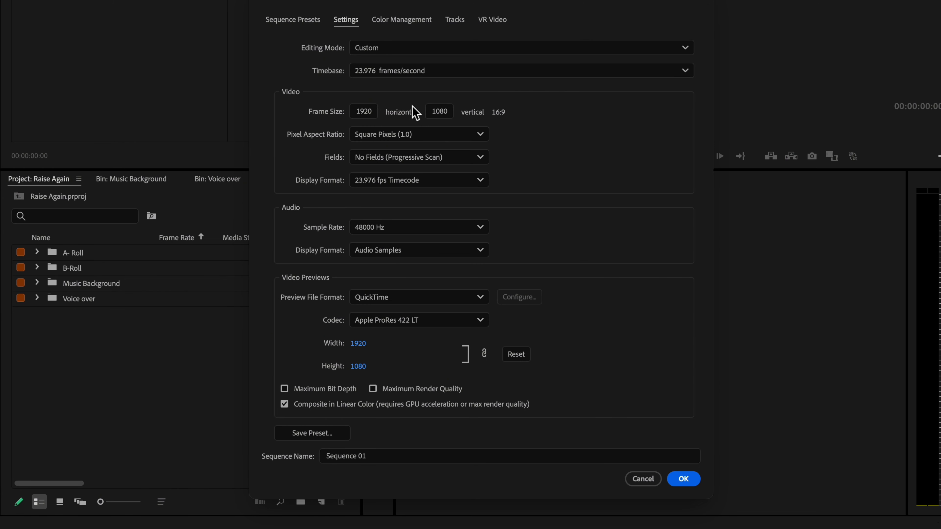
{"action": "left_click", "coordinate": [688, 483]}
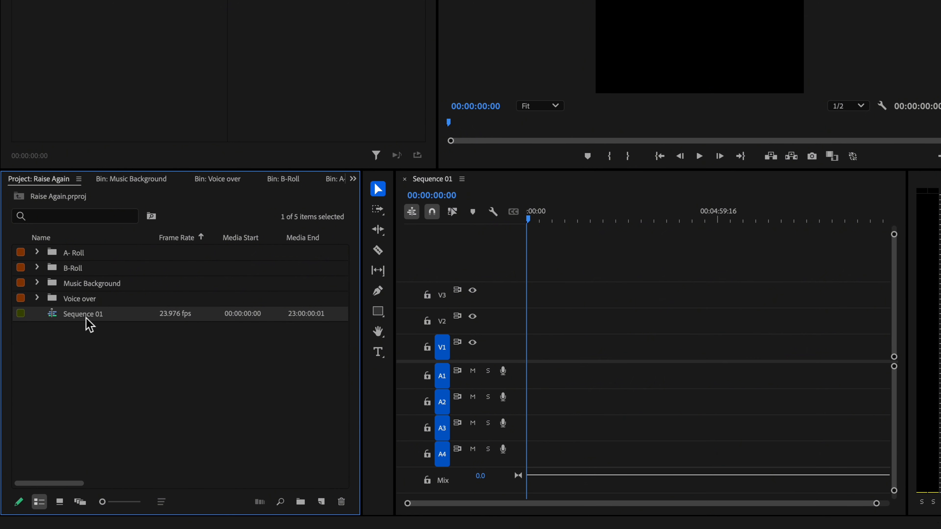
Close the new sequence in the timeline and delete it from the project.
{"action": "left_click", "coordinate": [404, 179]}
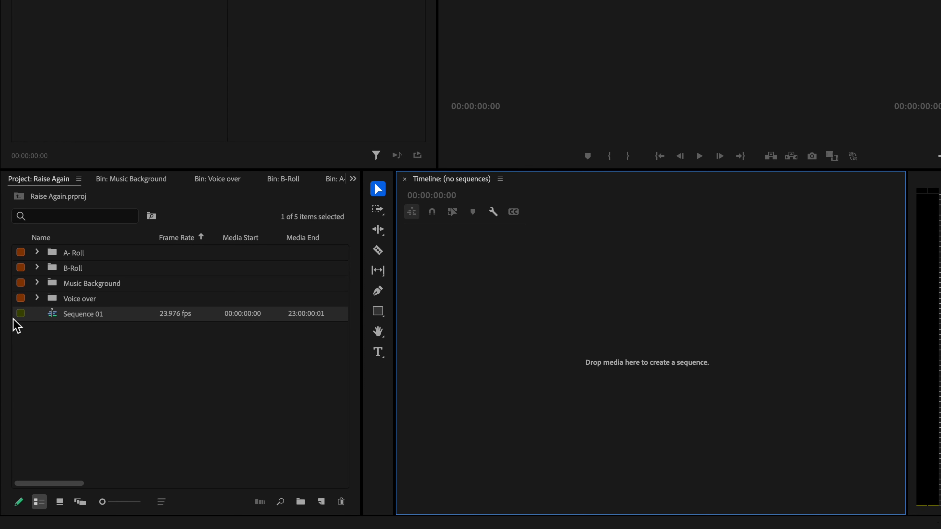
{"action": "left_click", "coordinate": [54, 322]}
{"action": "left_click", "coordinate": [50, 360]}
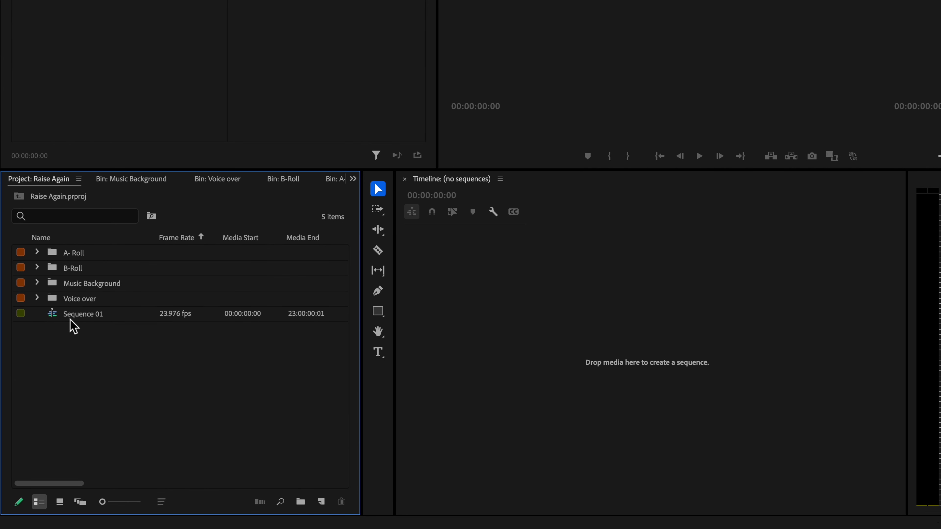
{"action": "left_click", "coordinate": [70, 318]}
{"action": "key", "text": "Delete"}
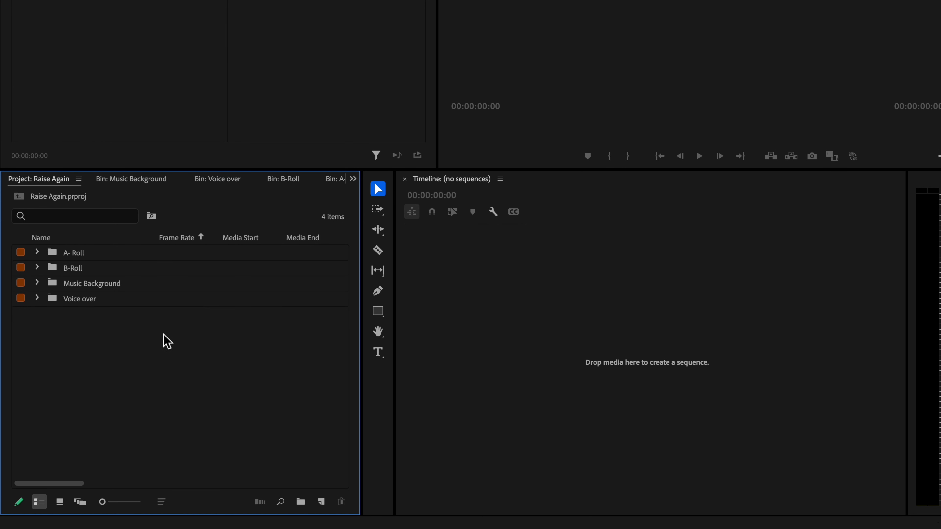
Create a sequence in the empty timeline from the first five clips of the A- Roll bin, leaving out the 30 fps UHD clip.
{"action": "left_click", "coordinate": [37, 252]}
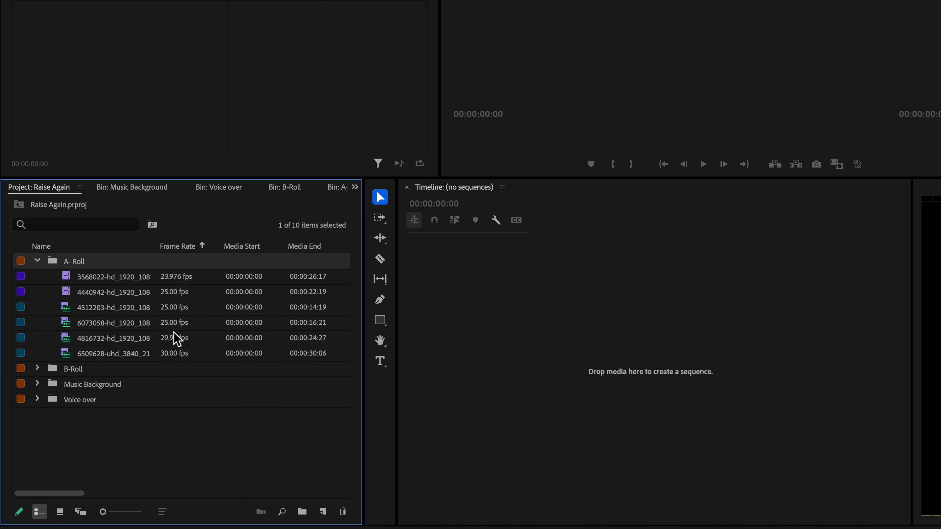
{"action": "left_click_drag", "start_coordinate": [44, 278], "coordinate": [207, 341]}
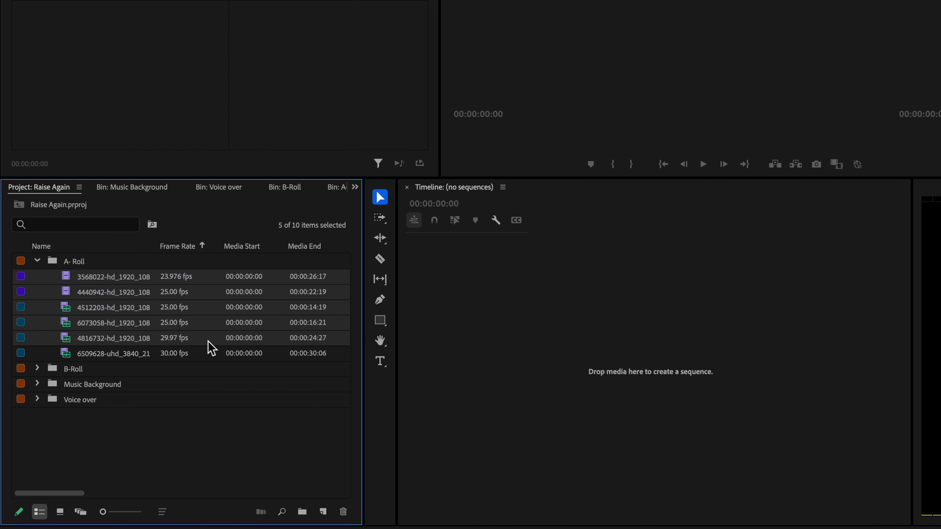
{"action": "left_click_drag", "start_coordinate": [138, 284], "coordinate": [451, 322]}
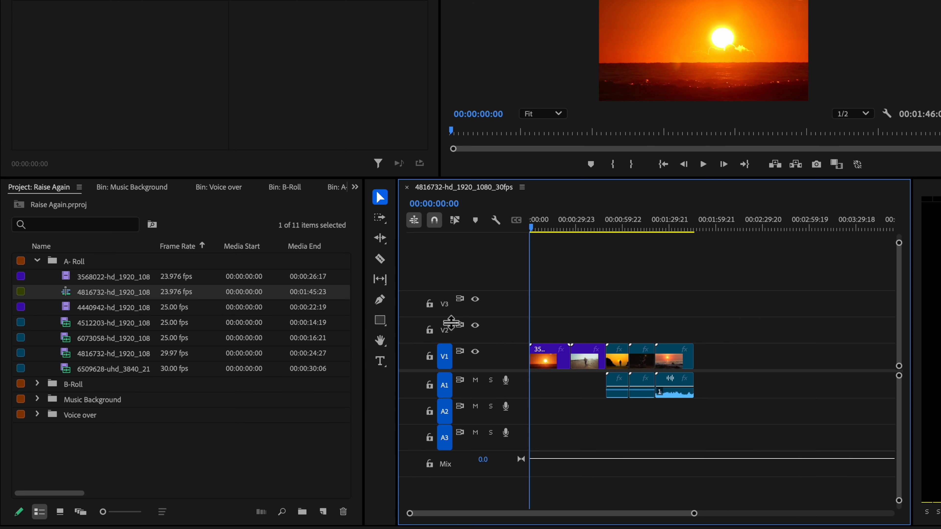
Open the 6509628-uhd_3840_2160_30fps.mp4 clip in the Source monitor and enlarge that monitor in height and width.
{"action": "left_click", "coordinate": [102, 371]}
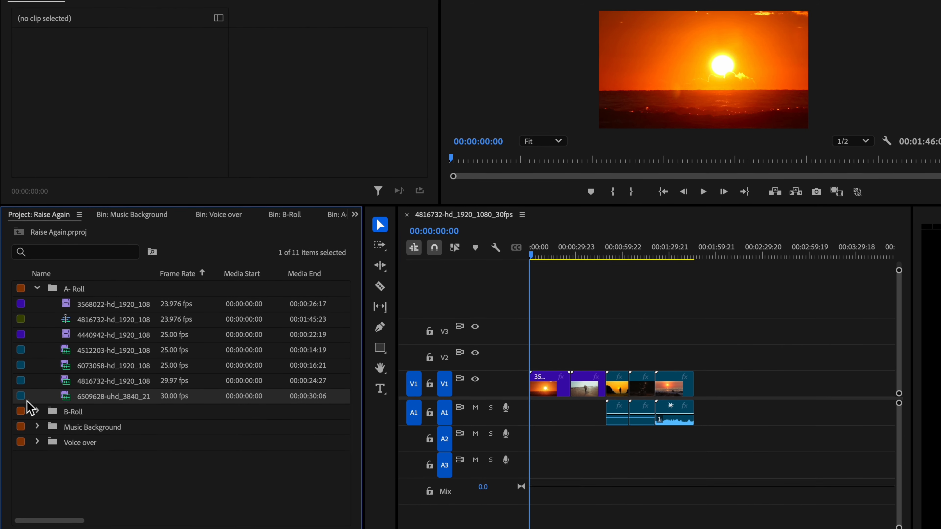
{"action": "double_click", "coordinate": [22, 372]}
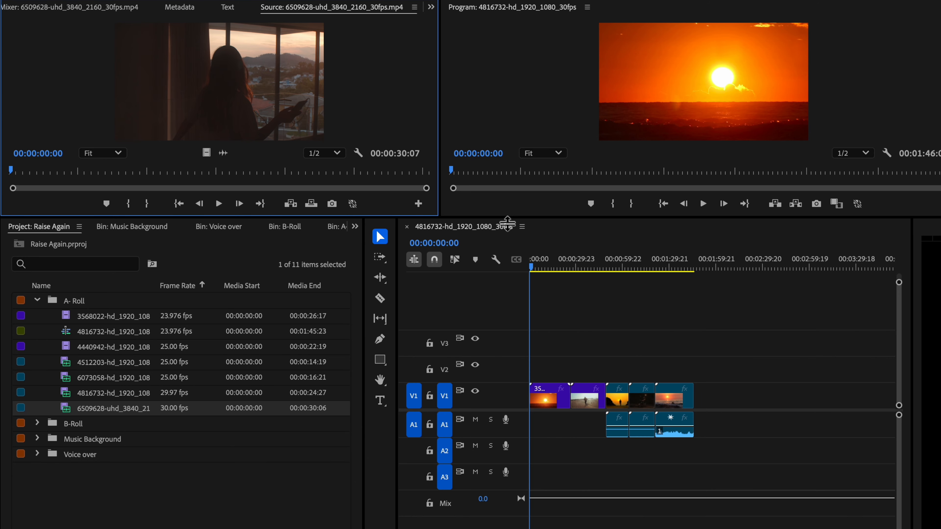
{"action": "left_click_drag", "start_coordinate": [508, 222], "coordinate": [497, 346]}
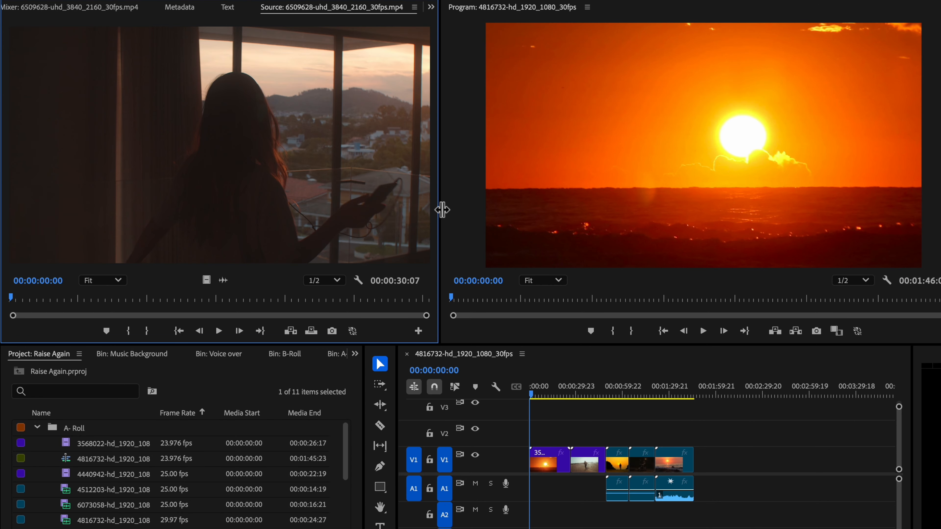
{"action": "left_click_drag", "start_coordinate": [442, 209], "coordinate": [757, 194]}
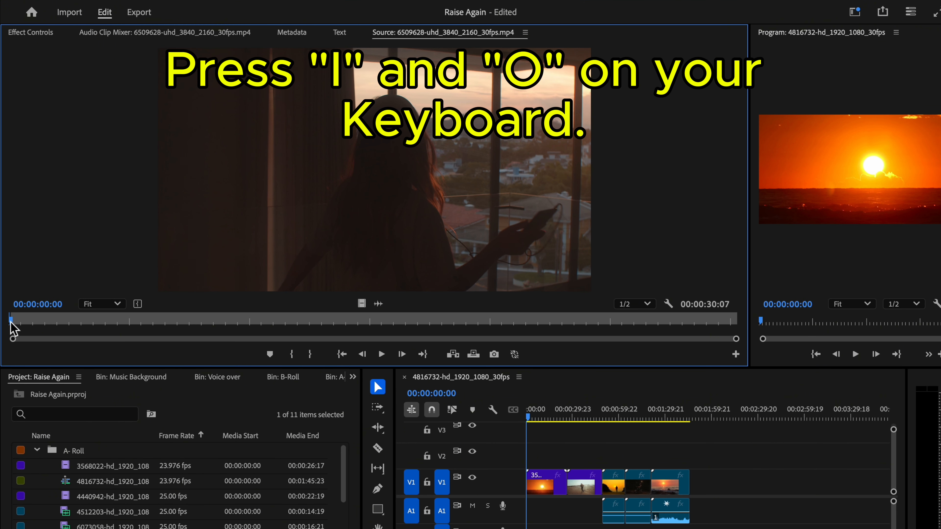
Mark the source clip from its start to 00:00:23:04 and place only its video on V2 above the last V1 clip.
{"action": "left_click_drag", "start_coordinate": [11, 325], "coordinate": [568, 336]}
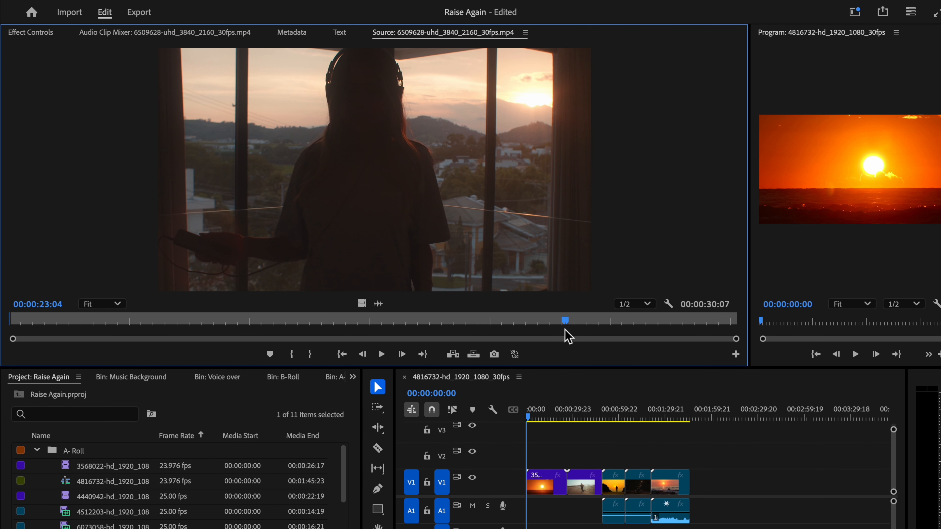
{"action": "key", "text": "o"}
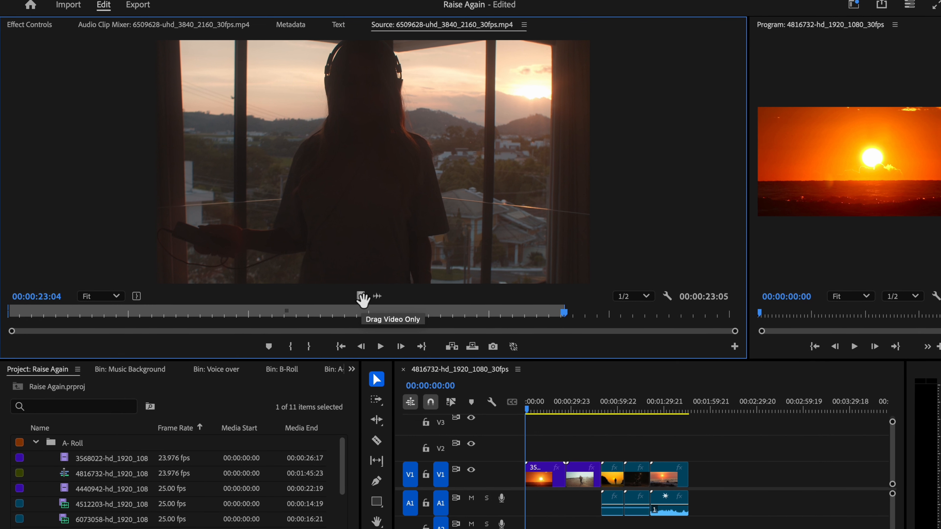
{"action": "left_click_drag", "start_coordinate": [363, 300], "coordinate": [640, 452]}
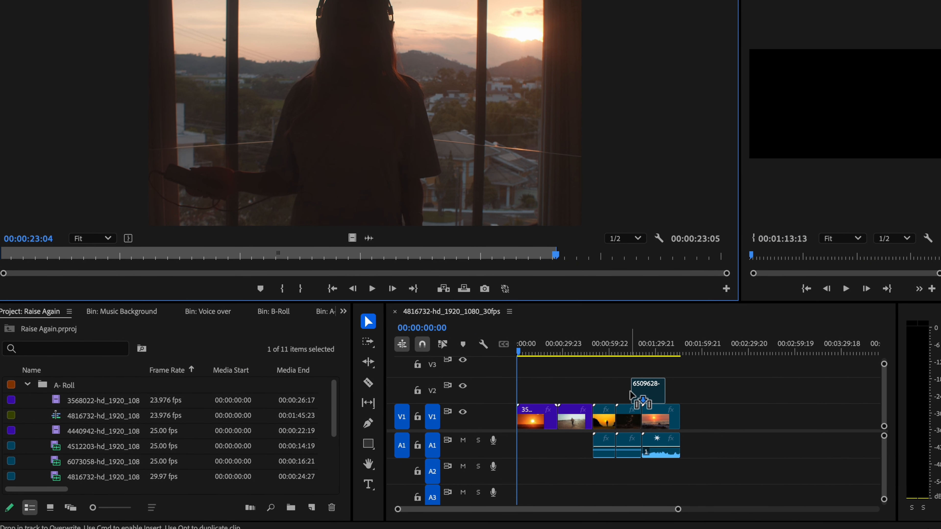
{"action": "left_click_drag", "start_coordinate": [632, 394], "coordinate": [648, 384]}
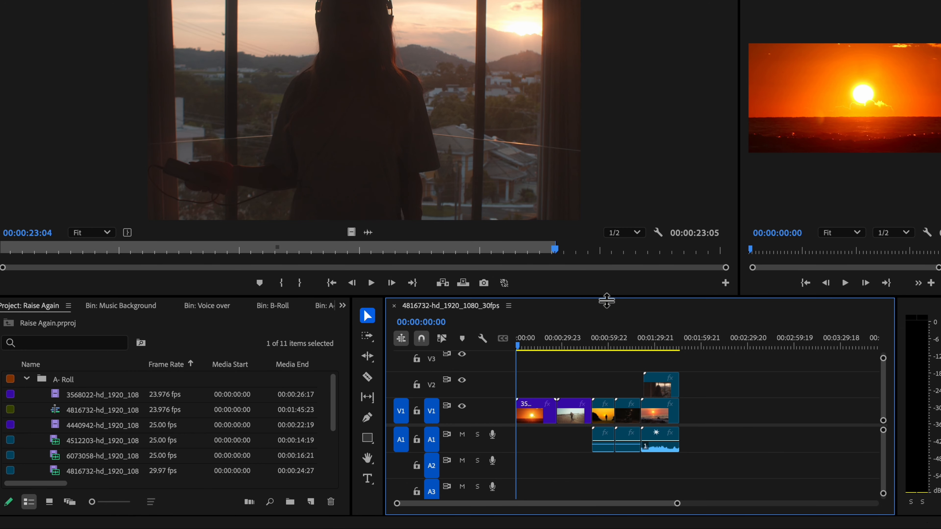
Give the timeline and Program monitor more room, and delete the three audio clips on track A1.
{"action": "left_click_drag", "start_coordinate": [609, 299], "coordinate": [604, 240]}
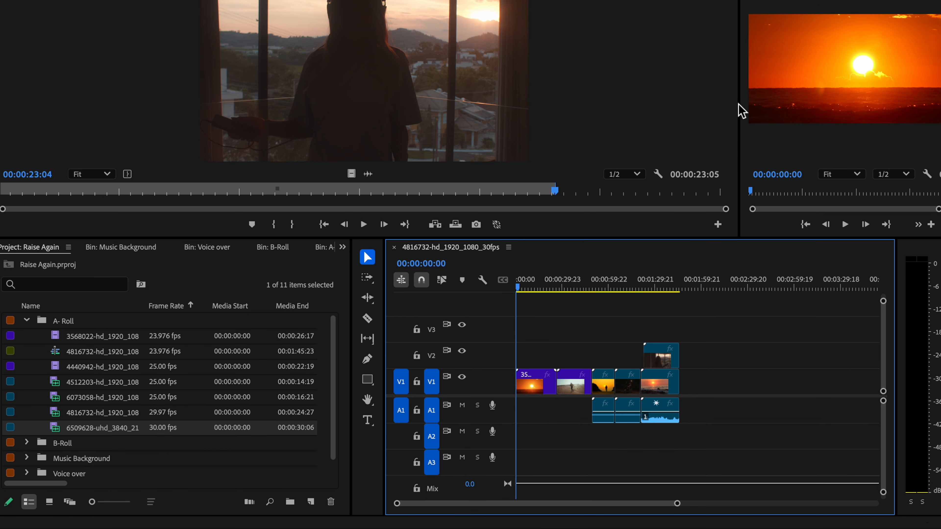
{"action": "left_click_drag", "start_coordinate": [740, 106], "coordinate": [111, 153]}
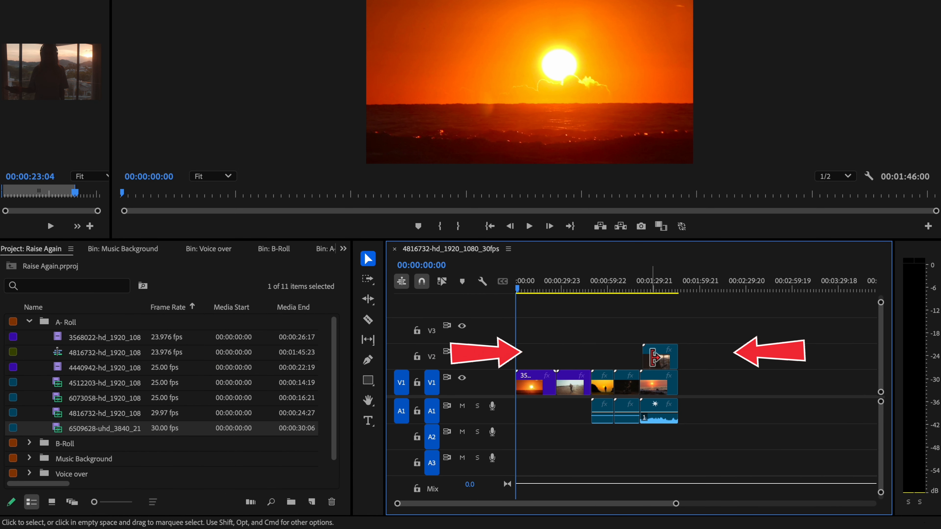
{"action": "left_click_drag", "start_coordinate": [714, 427], "coordinate": [592, 420]}
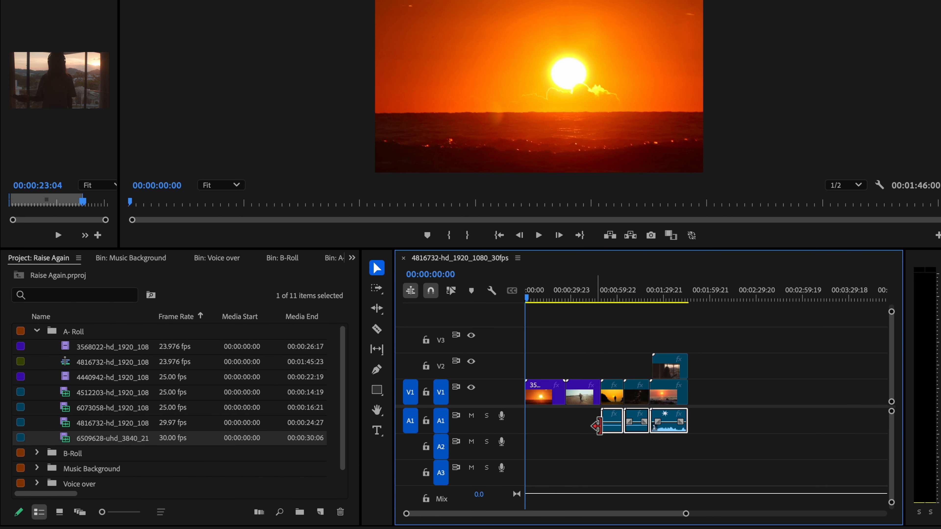
{"action": "key", "text": "Delete"}
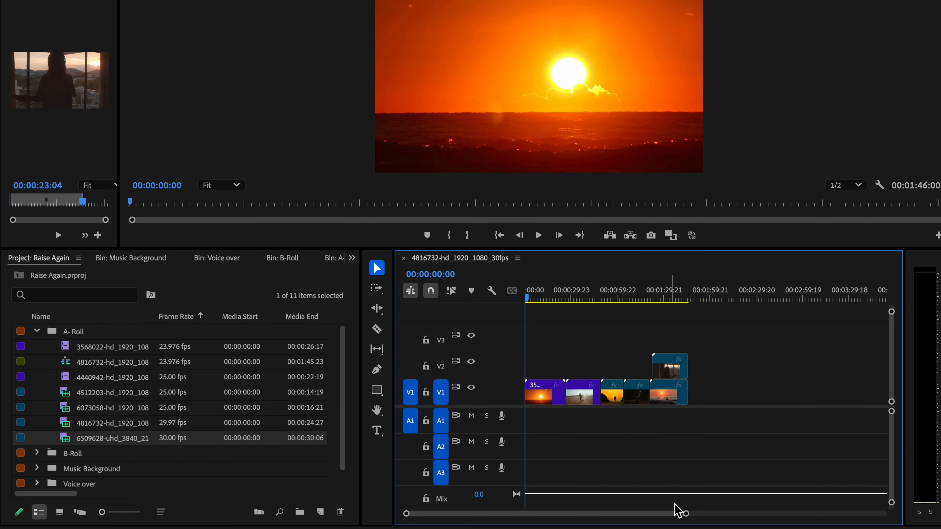
Examine the sequence's clips at closer and wider timeline zoom levels, finishing with the whole edit shown from its start.
{"action": "left_click_drag", "start_coordinate": [685, 514], "coordinate": [755, 514]}
{"action": "key", "text": "equal"}
{"action": "key", "text": "equal"}
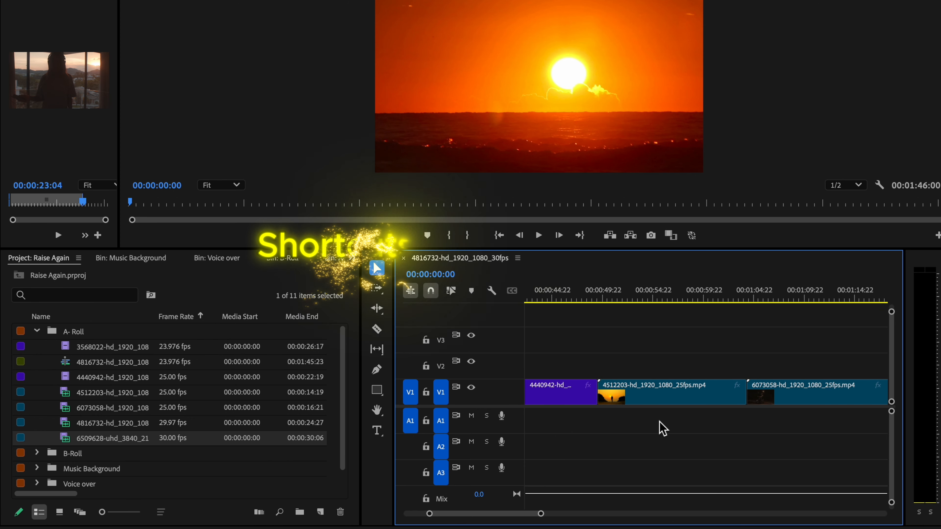
{"action": "key", "text": "minus"}
{"action": "key", "text": "minus"}
{"action": "key", "text": "minus"}
{"action": "key", "text": "equal"}
{"action": "key", "text": "equal"}
{"action": "key", "text": "equal"}
{"action": "key", "text": "equal"}
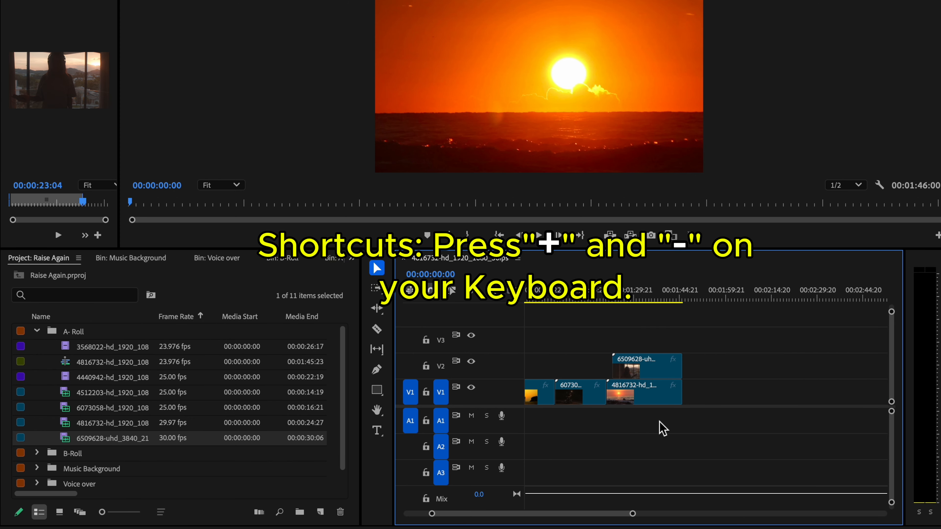
{"action": "key", "text": "minus"}
{"action": "key", "text": "minus"}
{"action": "key", "text": "minus"}
{"action": "key", "text": "minus"}
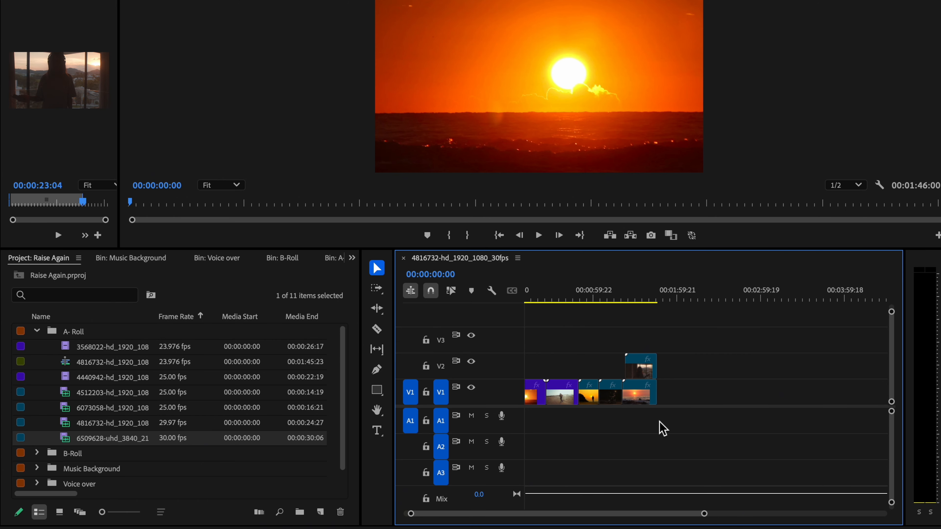
{"action": "left_click_drag", "start_coordinate": [583, 516], "coordinate": [545, 517]}
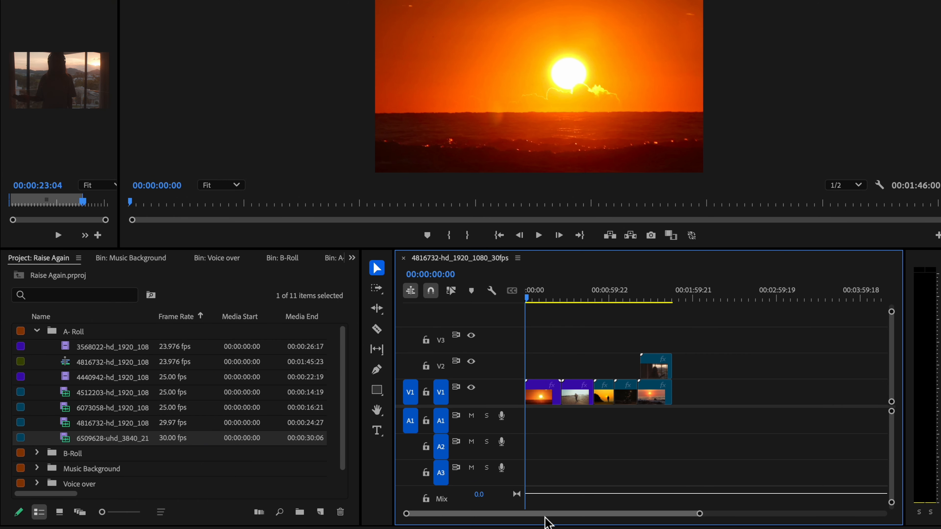
Play the opening second of the sequence and review the first clip frame by frame, forward and backward.
{"action": "key", "text": "space"}
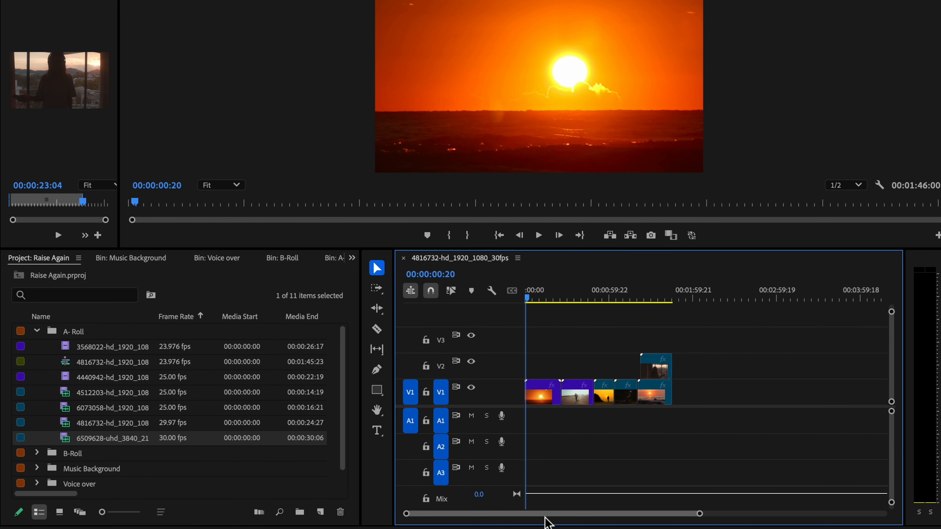
{"action": "scroll", "coordinate": [548, 442], "scroll_direction": "up", "scroll_amount": 10}
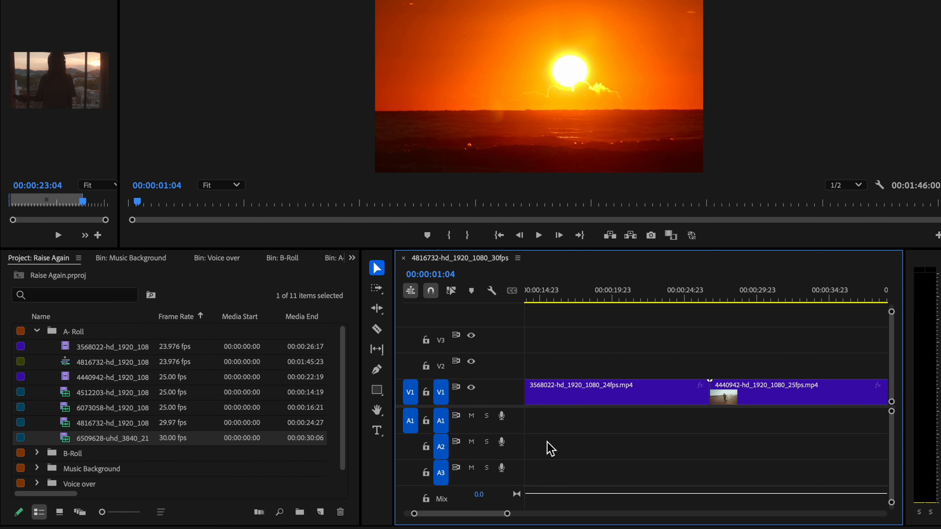
{"action": "left_click_drag", "start_coordinate": [473, 513], "coordinate": [429, 516]}
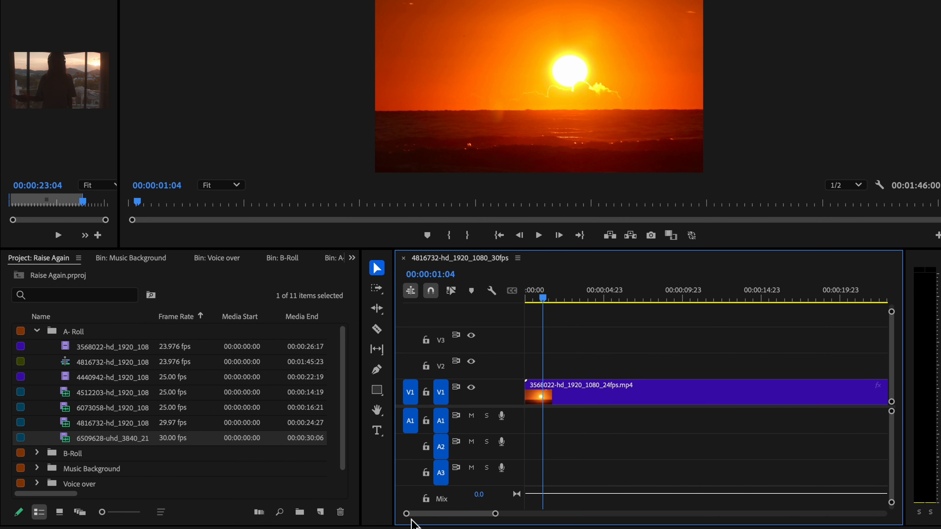
{"action": "key", "text": "Right"}
{"action": "key", "text": "Right"}
{"action": "key", "text": "Right"}
{"action": "key", "text": "Right"}
{"action": "key", "text": "Right"}
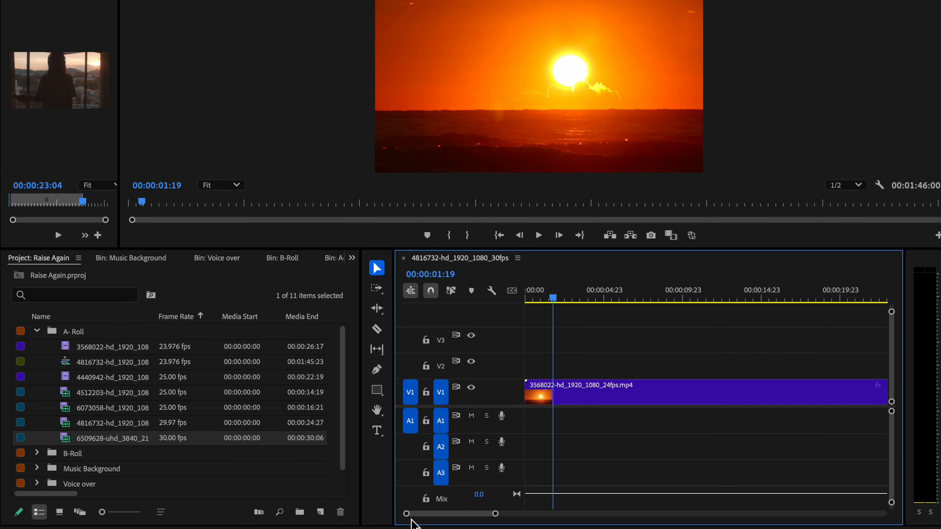
{"action": "key", "text": "Left"}
{"action": "key", "text": "Left"}
{"action": "key", "text": "Left"}
{"action": "key", "text": "Left"}
{"action": "key", "text": "Left"}
{"action": "key", "text": "Left"}
{"action": "key", "text": "Left"}
{"action": "key", "text": "Left"}
{"action": "key", "text": "Left"}
{"action": "key", "text": "Left"}
{"action": "key", "text": "Left"}
{"action": "key", "text": "Home"}
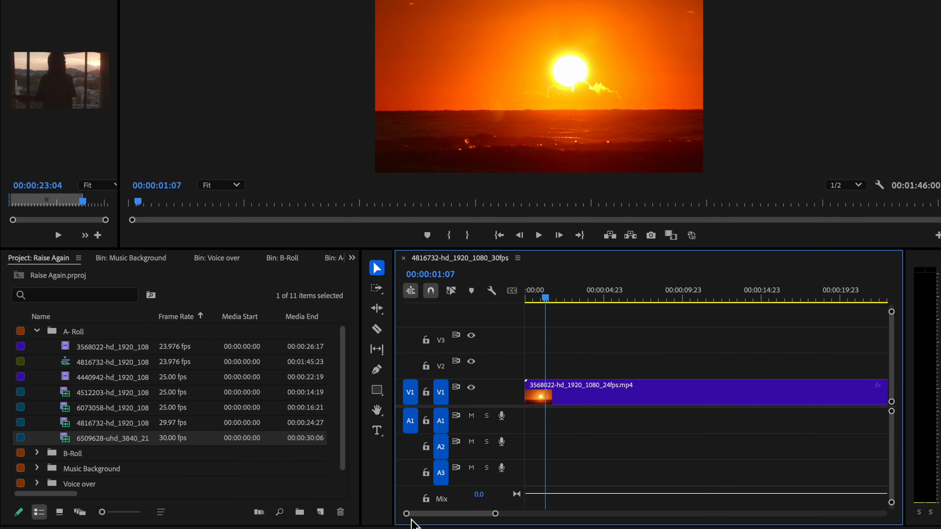
Jump to the cut between the first and second clips, check the three frames before it, and return to the sequence start.
{"action": "key", "text": "Down"}
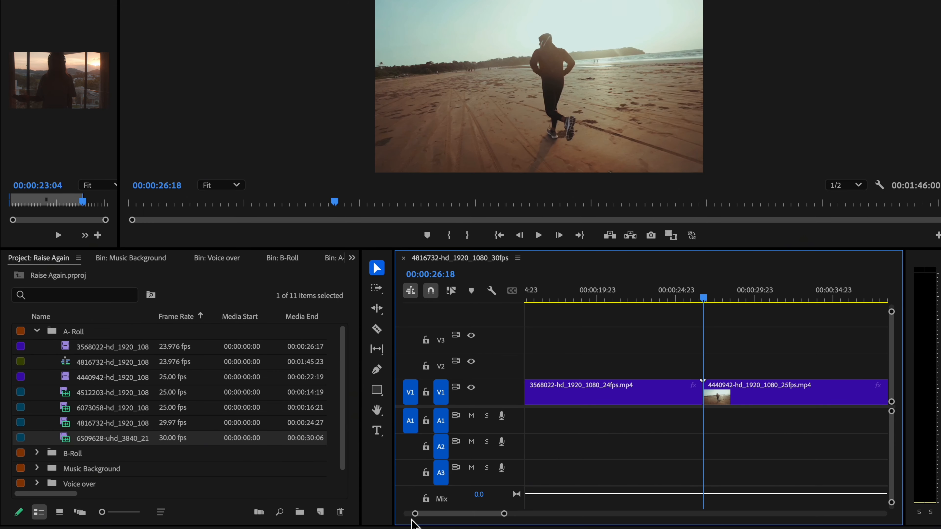
{"action": "key", "text": "Left"}
{"action": "key", "text": "Left"}
{"action": "key", "text": "Left"}
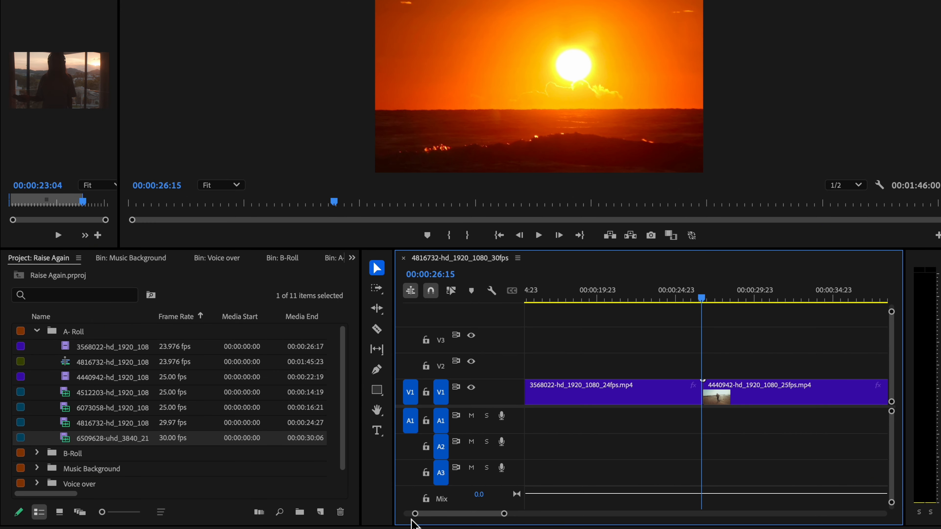
{"action": "key", "text": "Home"}
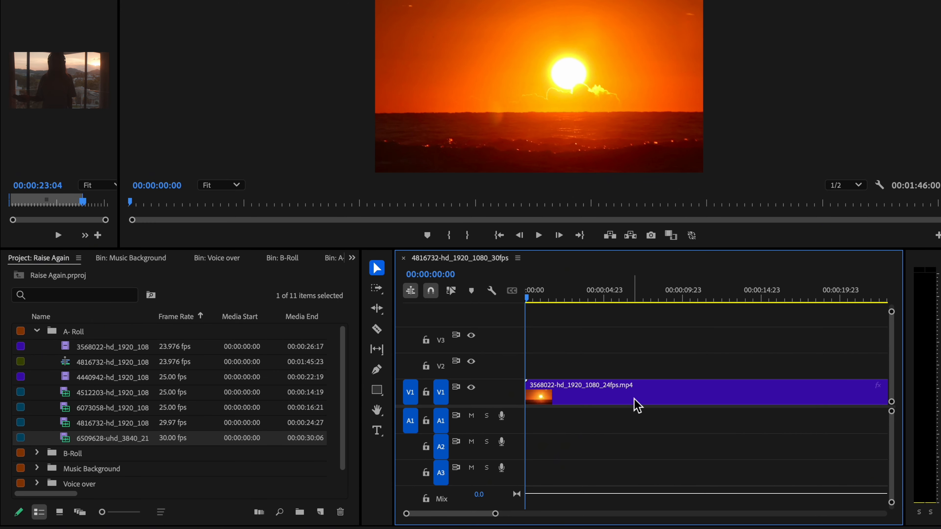
Split the first V1 clip at 00:00:11:19 with the Razor tool and switch back to the Selection tool.
{"action": "key", "text": "minus"}
{"action": "scroll", "coordinate": [613, 410], "scroll_direction": "down", "scroll_amount": 5}
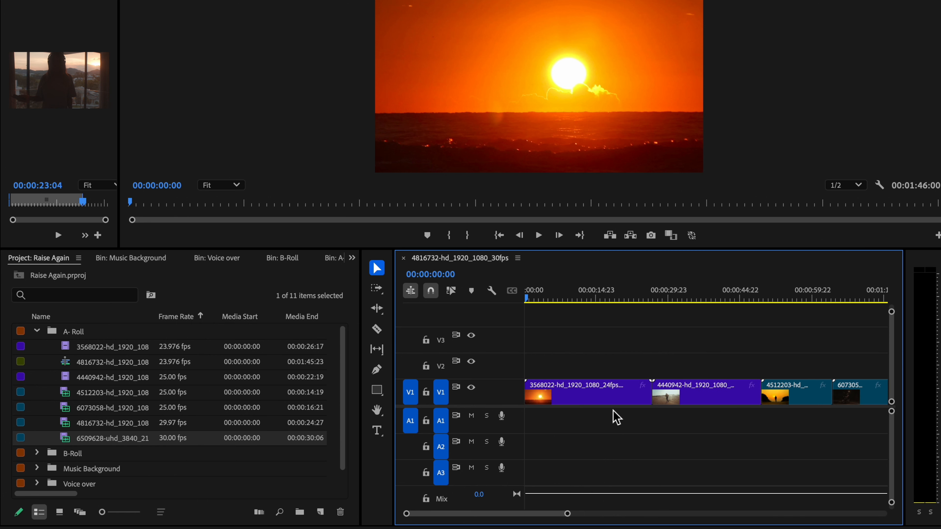
{"action": "scroll", "coordinate": [614, 410], "scroll_direction": "up", "scroll_amount": 3}
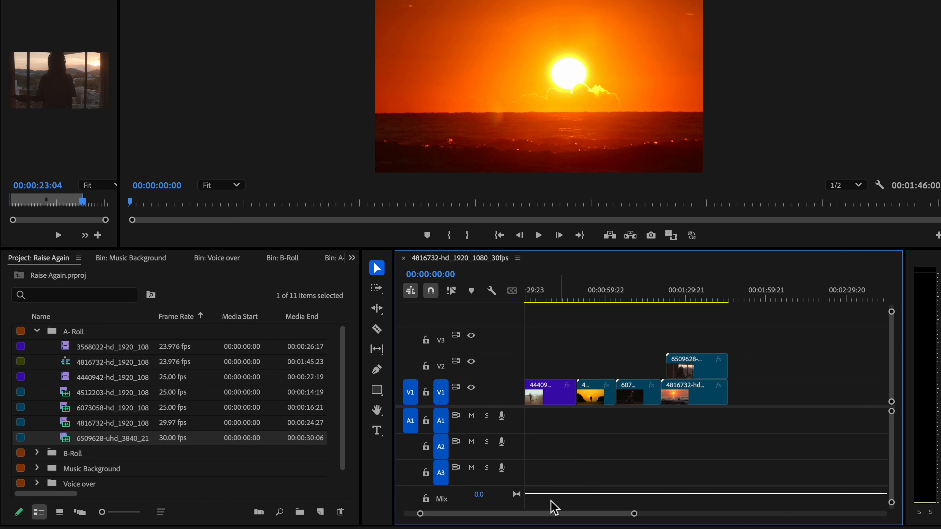
{"action": "left_click_drag", "start_coordinate": [531, 516], "coordinate": [484, 520]}
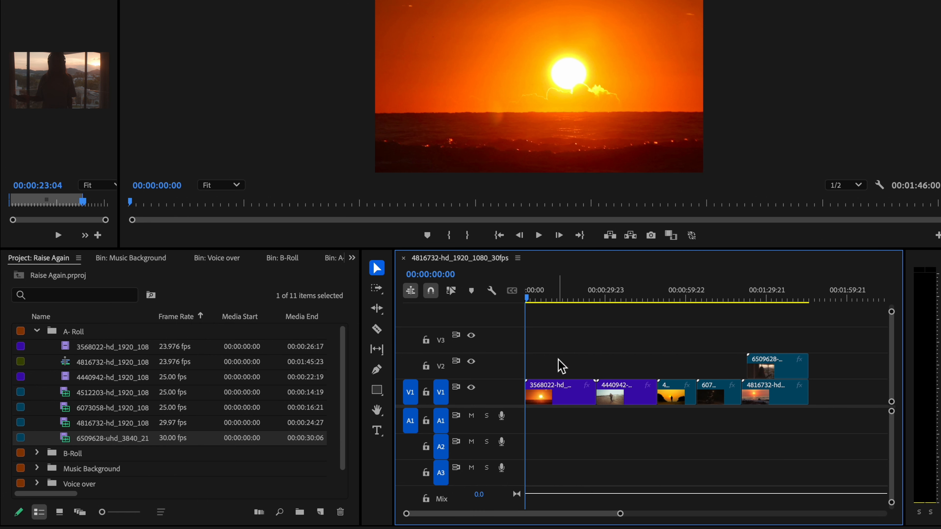
{"action": "left_click_drag", "start_coordinate": [526, 347], "coordinate": [558, 358]}
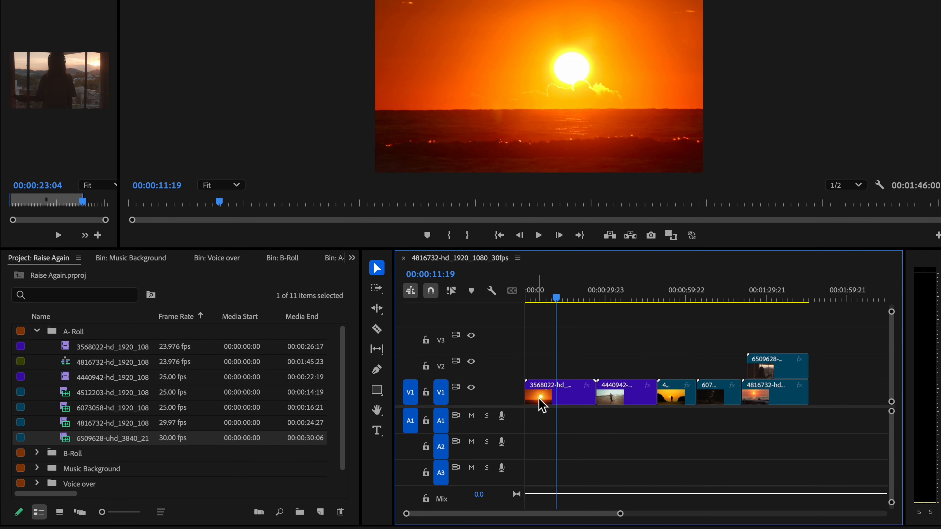
{"action": "left_click", "coordinate": [530, 381]}
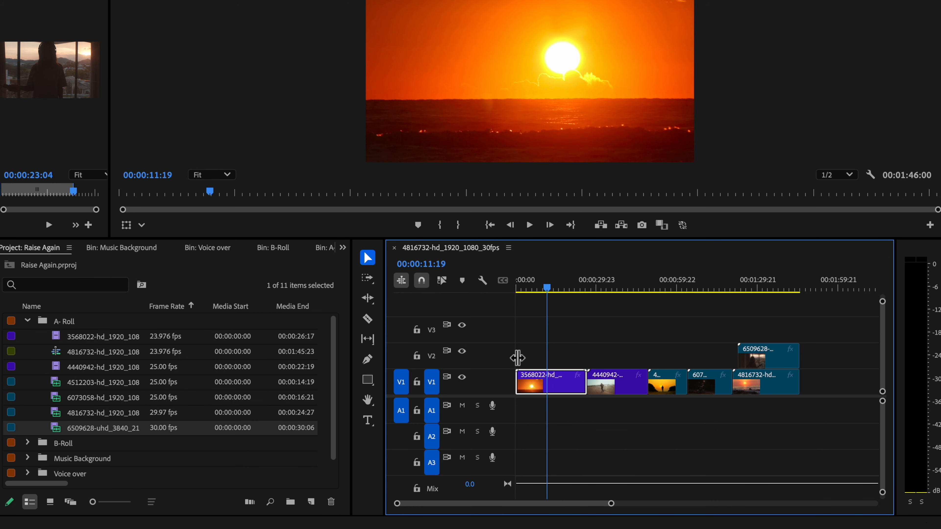
{"action": "key", "text": "c"}
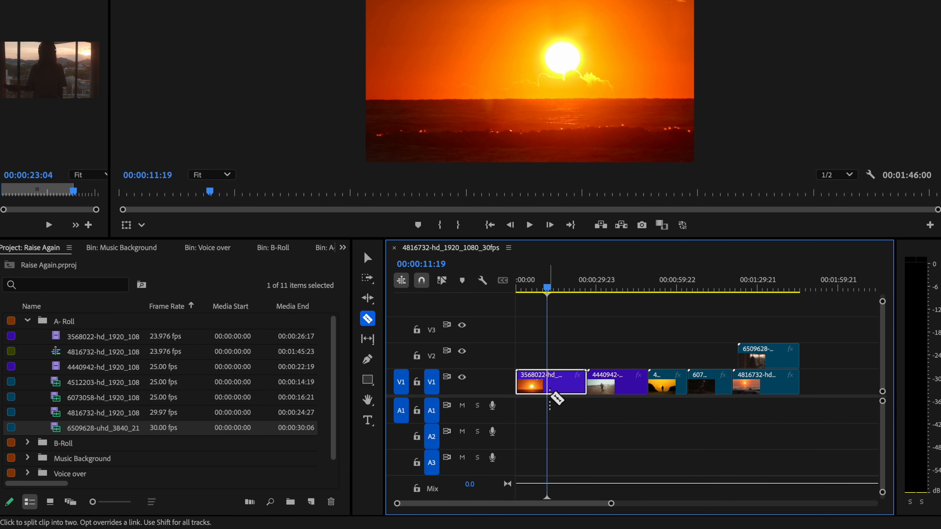
{"action": "left_click", "coordinate": [547, 386]}
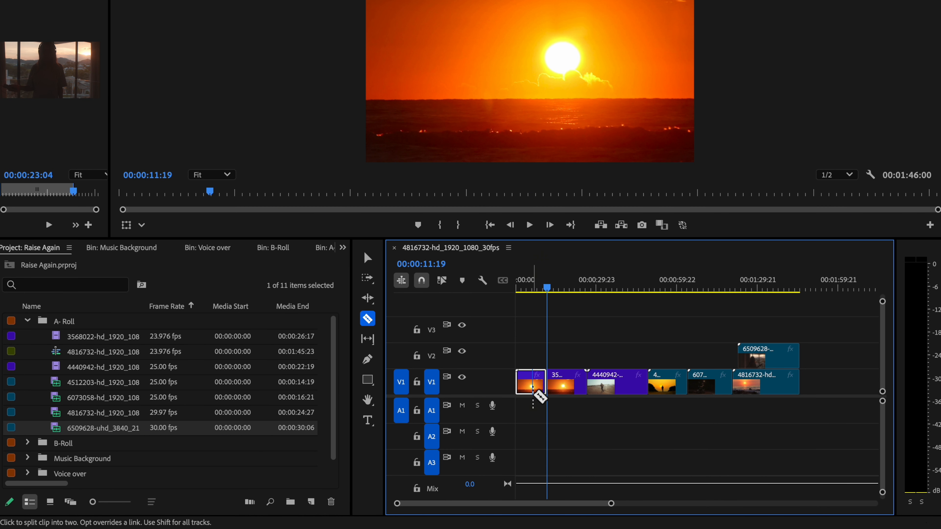
{"action": "key", "text": "v"}
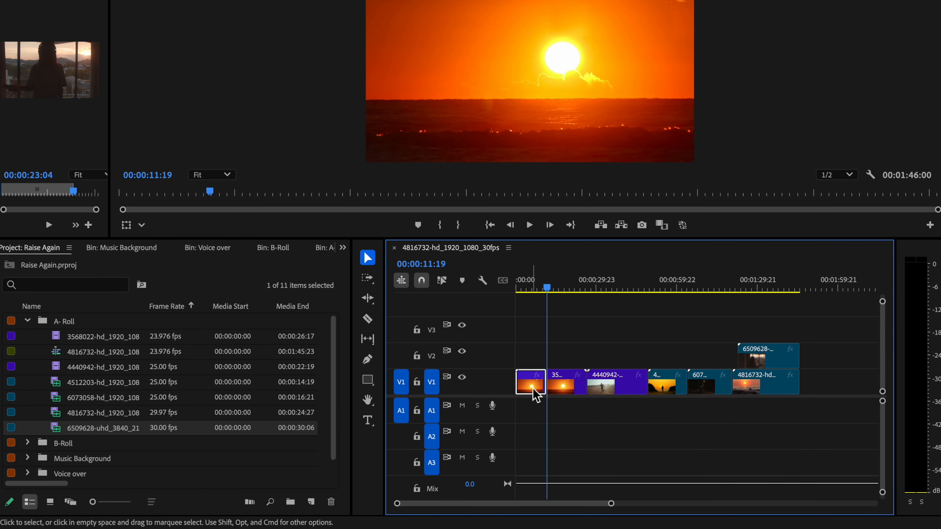
Delete the segment of the first V1 clip before 00:00:11:19 and close the gap it leaves.
{"action": "key", "text": "Delete"}
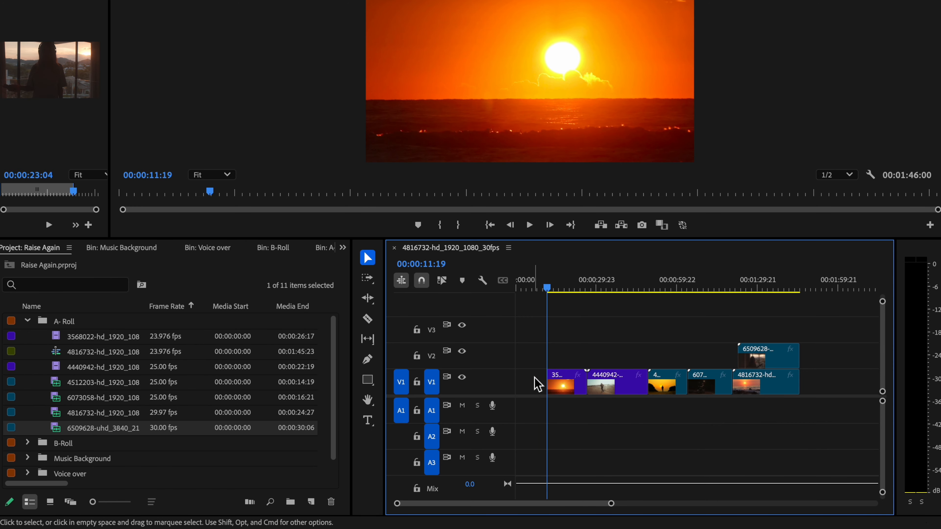
{"action": "left_click", "coordinate": [527, 387]}
{"action": "key", "text": "Delete"}
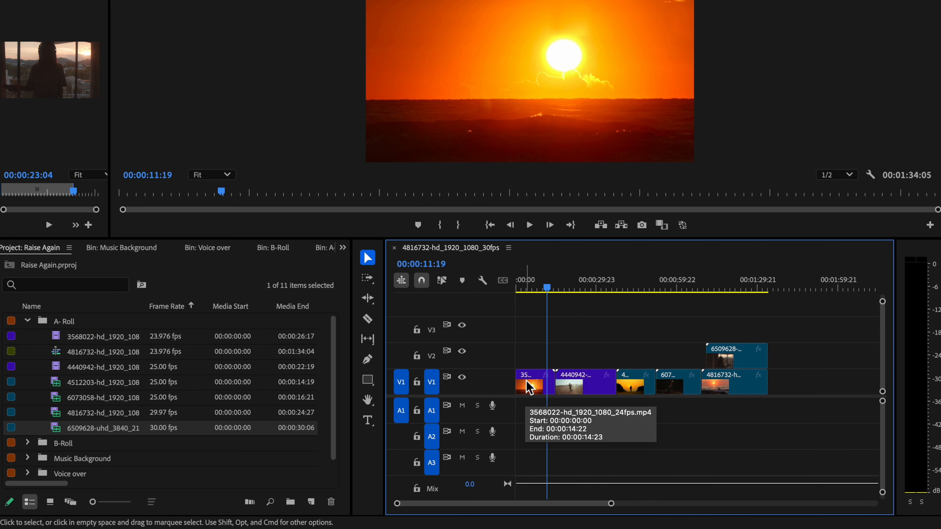
Undo the gap removal, the segment deletion and the split of the first V1 clip.
{"action": "key", "text": "super+z"}
{"action": "key", "text": "super+z"}
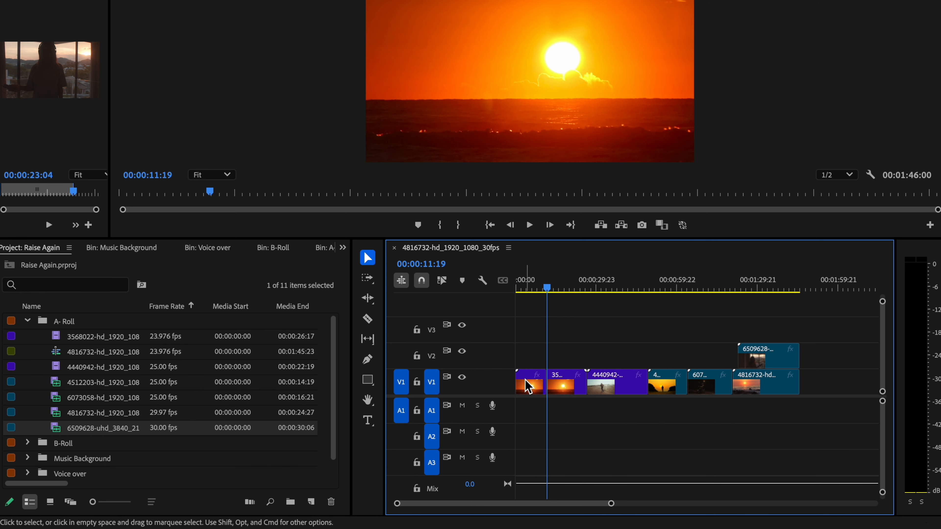
{"action": "key", "text": "super+z"}
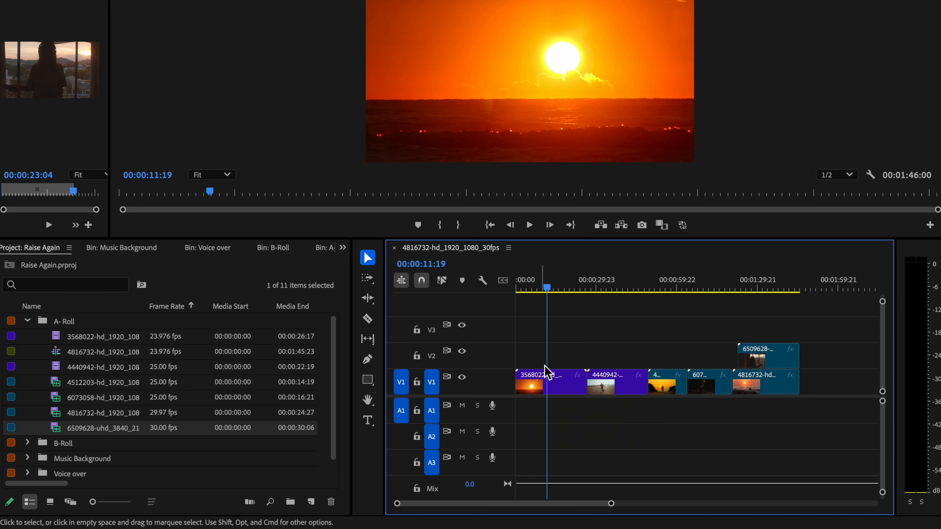
Ripple-trim away everything before 00:00:10:09 in the first clip and everything after 00:01:21:15 in the last V1 and V2 clips.
{"action": "mouse_move", "coordinate": [550, 359]}
{"action": "left_mouse_down"}
{"action": "mouse_move", "coordinate": [520, 360]}
{"action": "mouse_move", "coordinate": [543, 360]}
{"action": "left_mouse_up"}
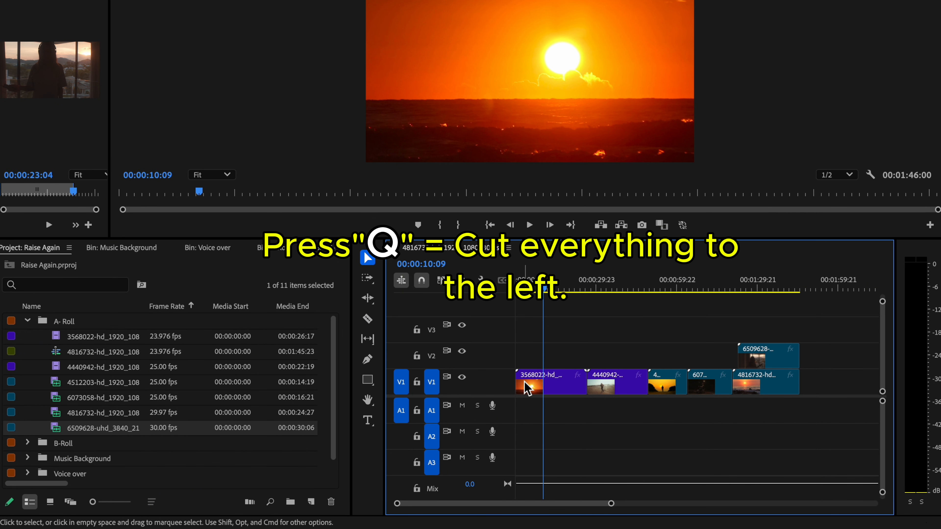
{"action": "key", "text": "q"}
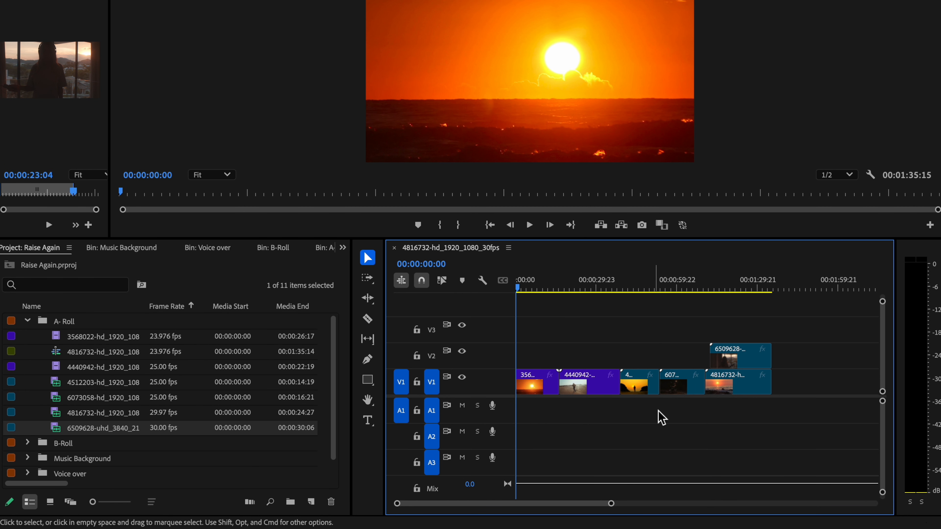
{"action": "left_click", "coordinate": [756, 390]}
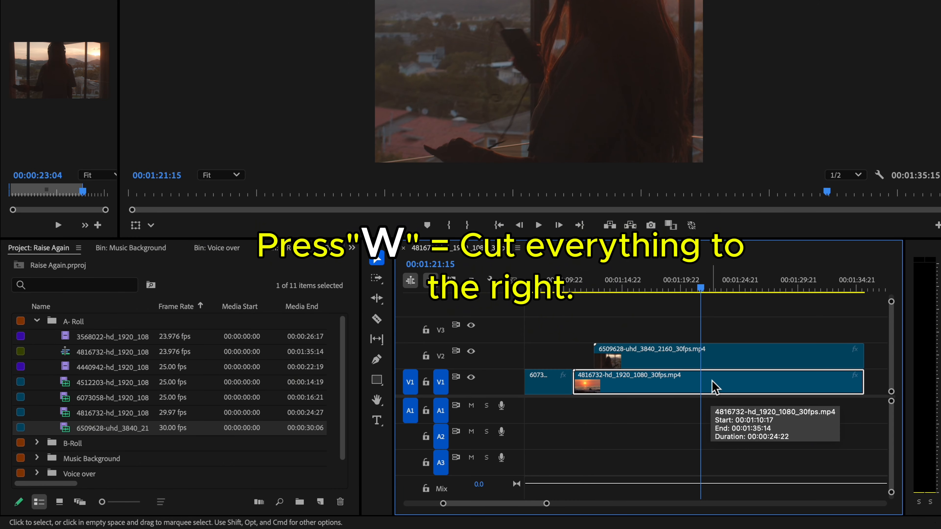
{"action": "key", "text": "w"}
{"action": "key", "text": "minus"}
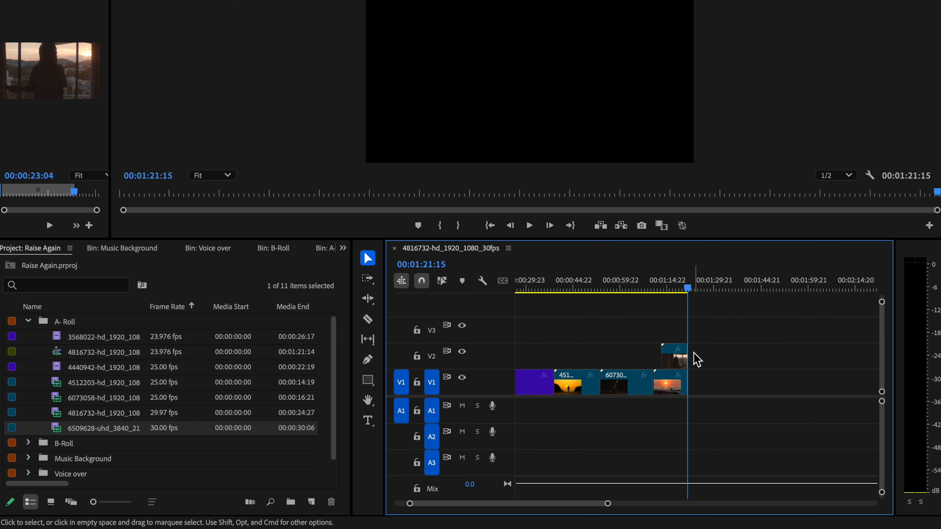
Assign the Rose label colour to the first two clips on V1.
{"action": "left_click_drag", "start_coordinate": [555, 507], "coordinate": [531, 508]}
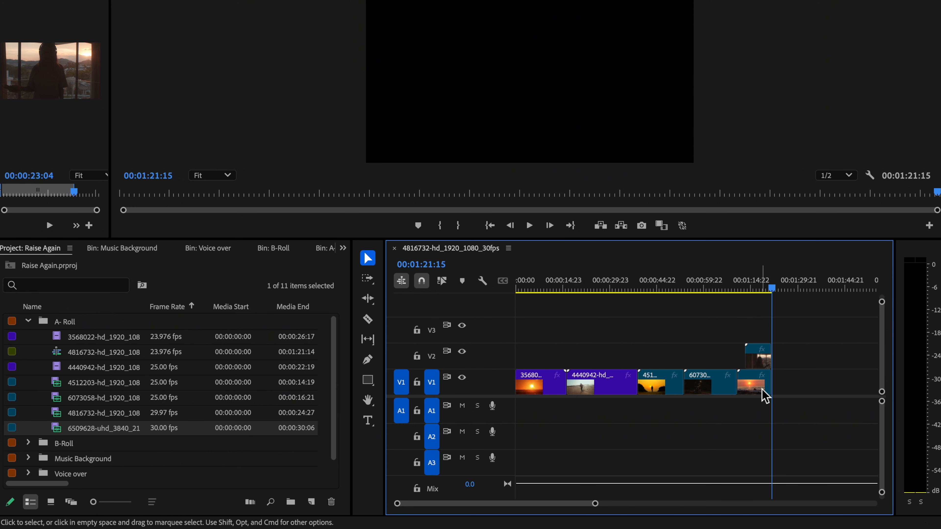
{"action": "left_click_drag", "start_coordinate": [543, 365], "coordinate": [589, 395]}
{"action": "right_click", "coordinate": [586, 394]}
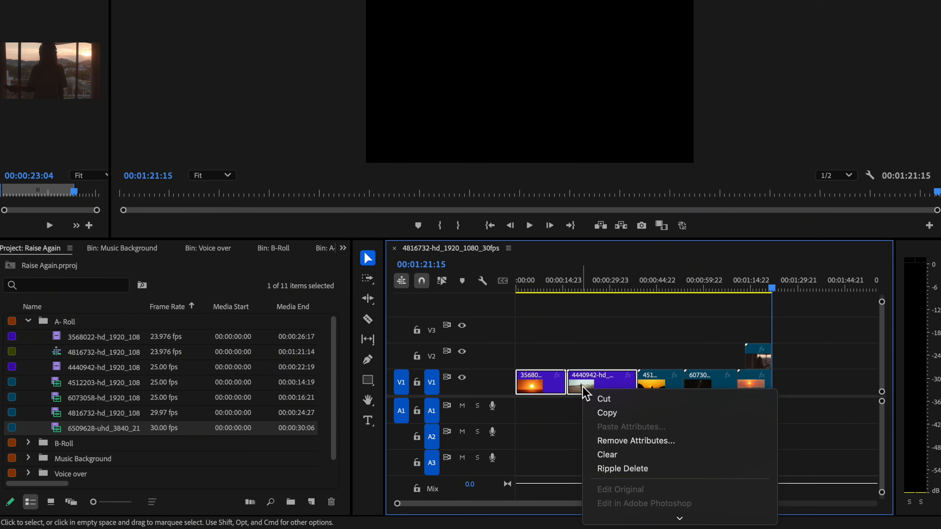
{"action": "scroll", "coordinate": [624, 488], "scroll_direction": "down", "scroll_amount": 10}
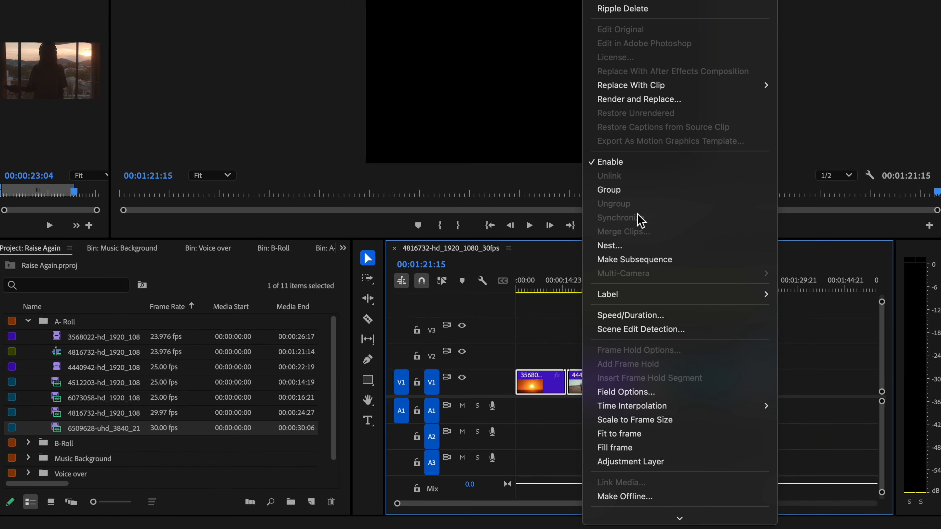
{"action": "mouse_move", "coordinate": [627, 304]}
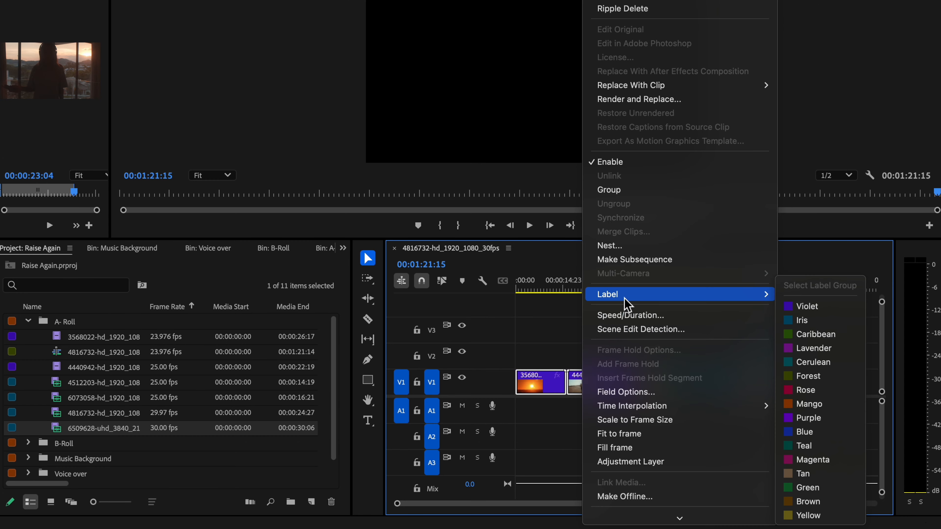
{"action": "left_click", "coordinate": [795, 393]}
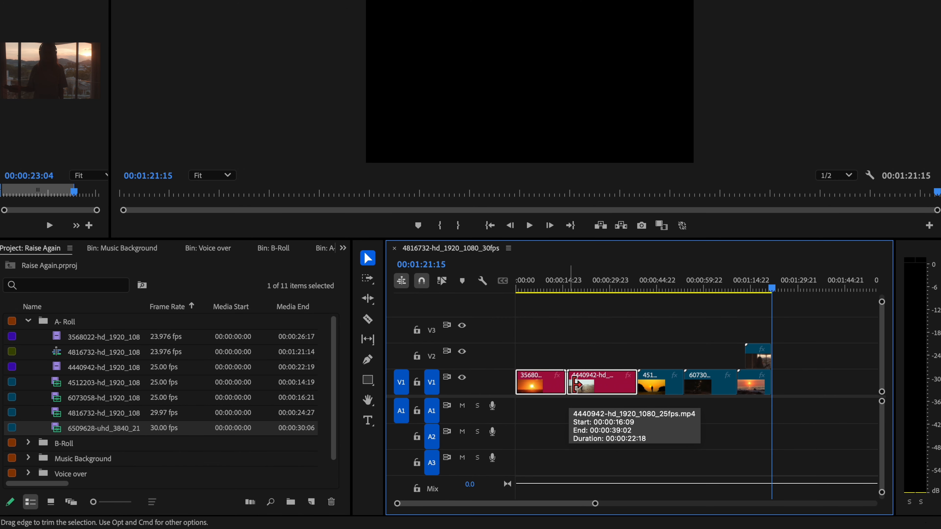
Assign the Yellow label colour to the last clip on V1.
{"action": "left_click_drag", "start_coordinate": [722, 355], "coordinate": [674, 385]}
{"action": "left_click", "coordinate": [729, 361]}
{"action": "left_click", "coordinate": [789, 346]}
{"action": "right_click", "coordinate": [754, 388]}
{"action": "scroll", "coordinate": [646, 398], "scroll_direction": "down", "scroll_amount": 10}
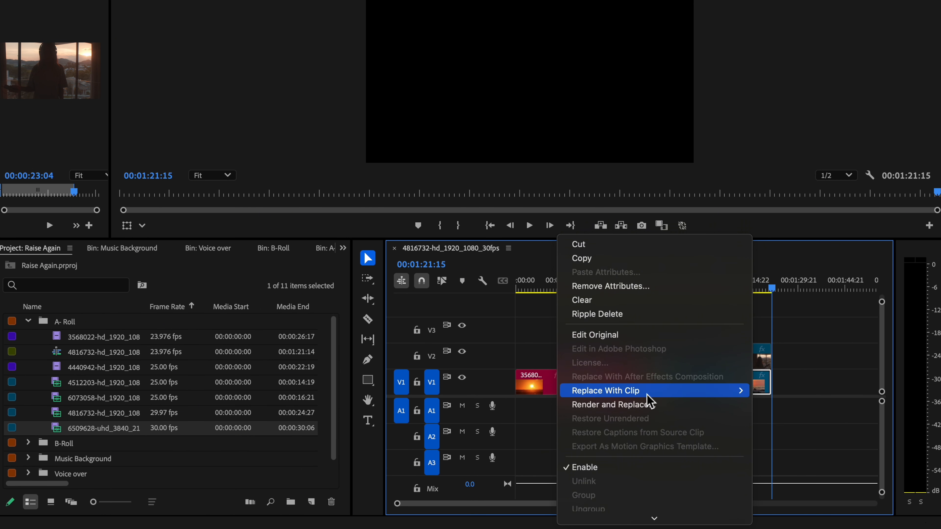
{"action": "mouse_move", "coordinate": [600, 418]}
{"action": "left_click", "coordinate": [787, 515]}
Assign the Green label colour to the 6073058 clip on V1.
{"action": "left_click_drag", "start_coordinate": [729, 458], "coordinate": [670, 393]}
{"action": "right_click", "coordinate": [714, 387]}
{"action": "left_click", "coordinate": [704, 422]}
{"action": "left_click", "coordinate": [710, 387]}
{"action": "right_click", "coordinate": [711, 387]}
{"action": "mouse_move", "coordinate": [822, 517]}
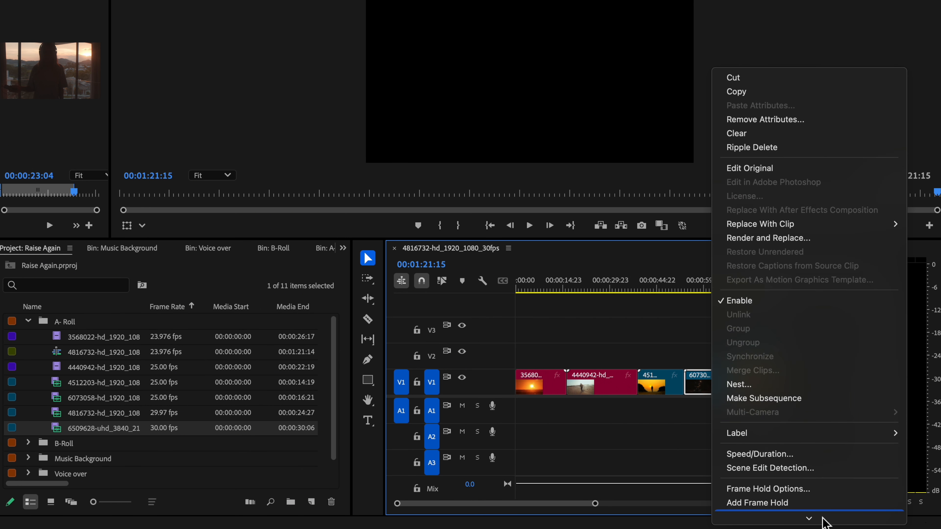
{"action": "mouse_move", "coordinate": [763, 405]}
{"action": "left_click", "coordinate": [657, 334]}
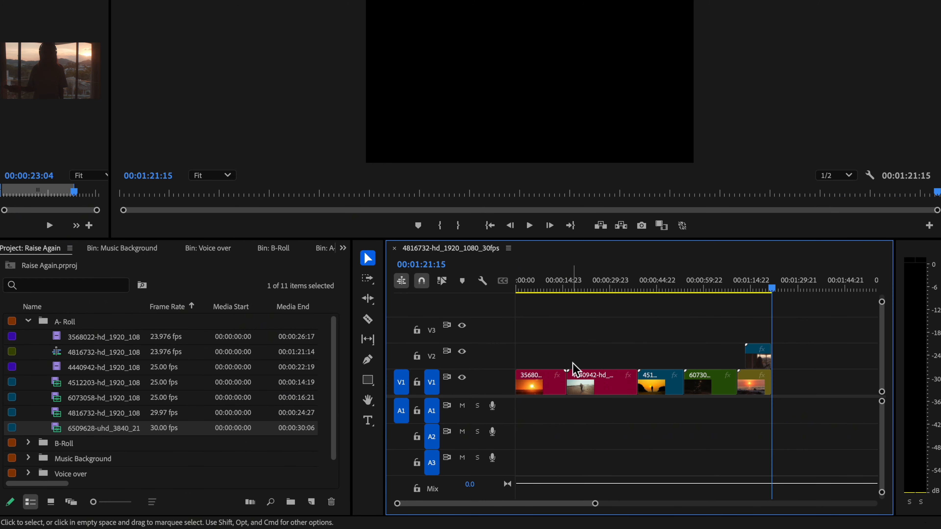
Collapse the A-Roll bin and place STARTER.mp4 from the B-Roll bin on V2 at the sequence start.
{"action": "left_click", "coordinate": [28, 320]}
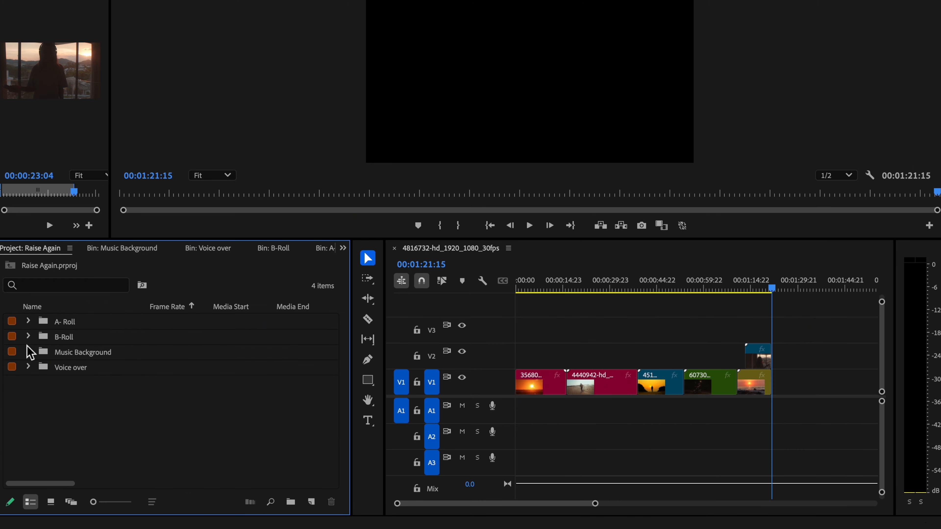
{"action": "left_click", "coordinate": [28, 336]}
{"action": "left_click_drag", "start_coordinate": [85, 359], "coordinate": [513, 358]}
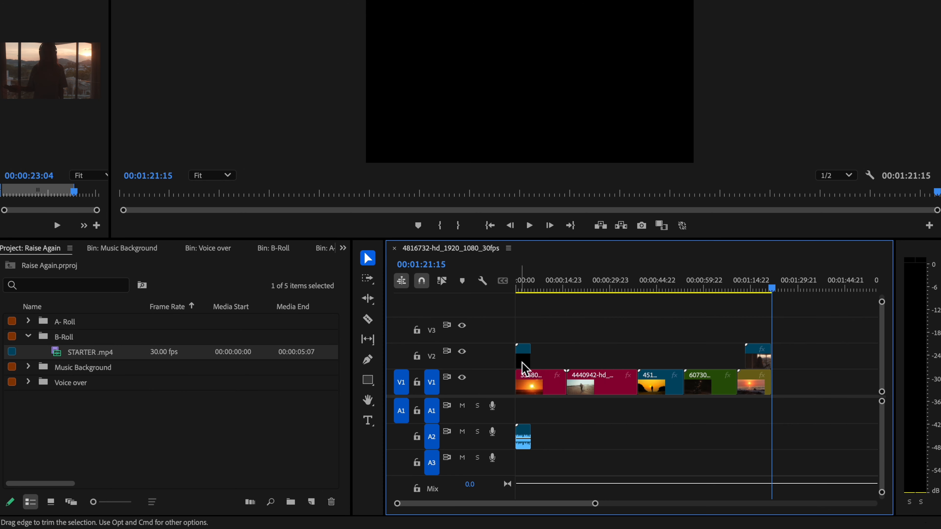
Split the first V1 clip at 00:00:05:06, where the STARTER clip ends, and delete the segment beneath it.
{"action": "left_click", "coordinate": [537, 386]}
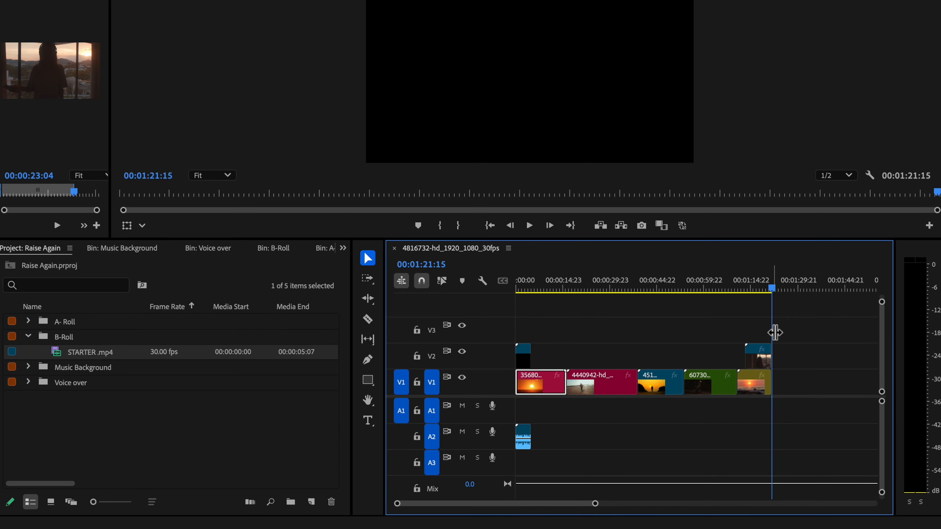
{"action": "left_click_drag", "start_coordinate": [774, 332], "coordinate": [534, 330]}
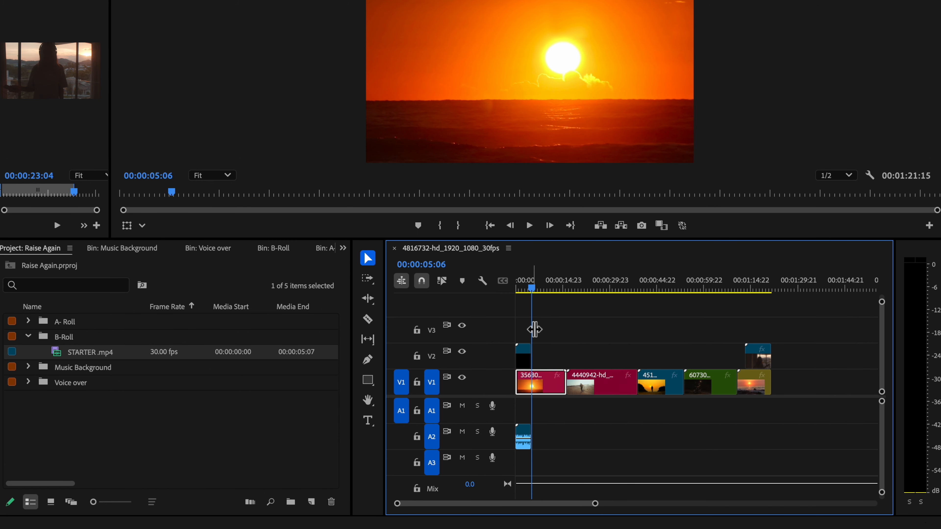
{"action": "key", "text": "="}
{"action": "key", "text": "="}
{"action": "key", "text": "="}
{"action": "key", "text": "="}
{"action": "key", "text": "="}
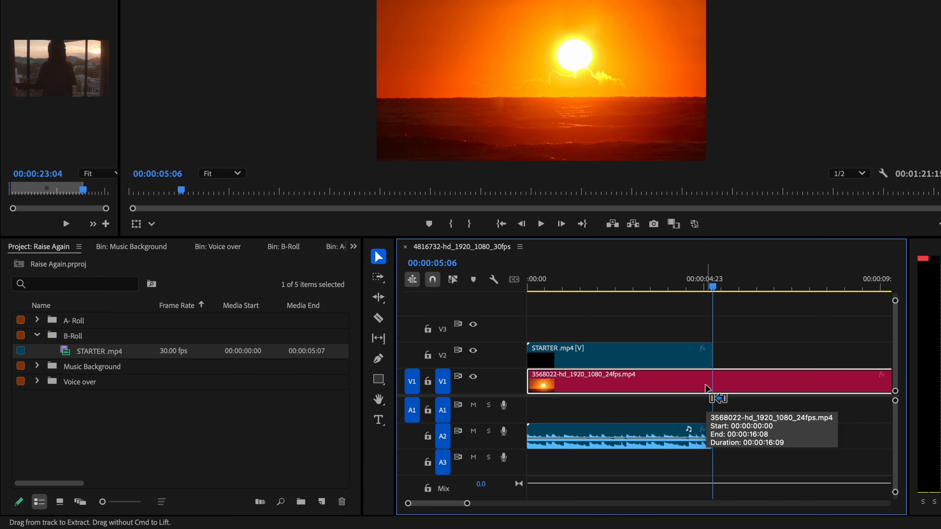
{"action": "key", "text": "super+k"}
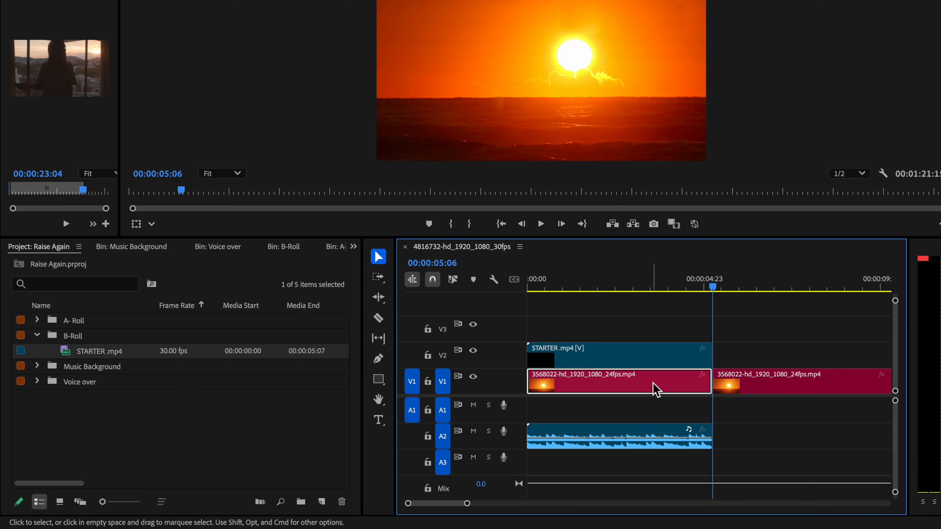
{"action": "key", "text": "Delete"}
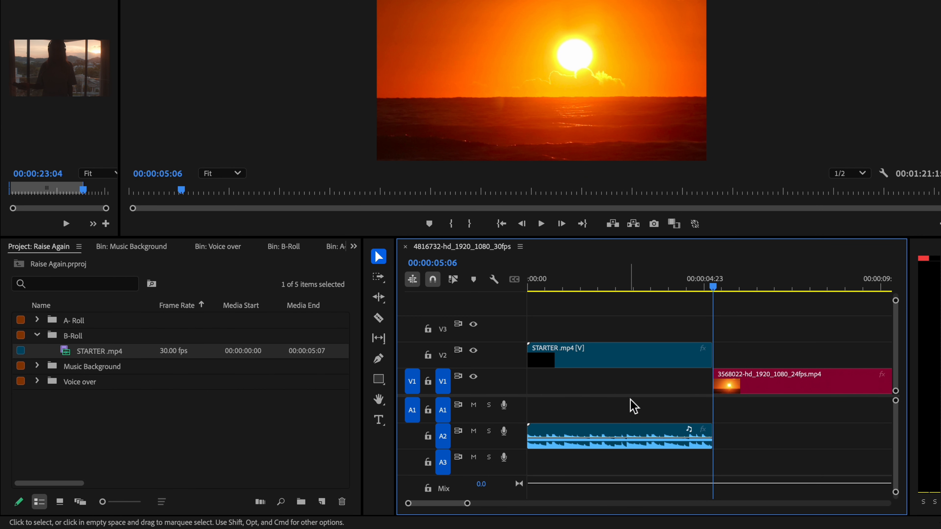
Widen the timeline by narrowing the Project panel beside it.
{"action": "scroll", "coordinate": [634, 406], "scroll_direction": "down", "scroll_amount": 10}
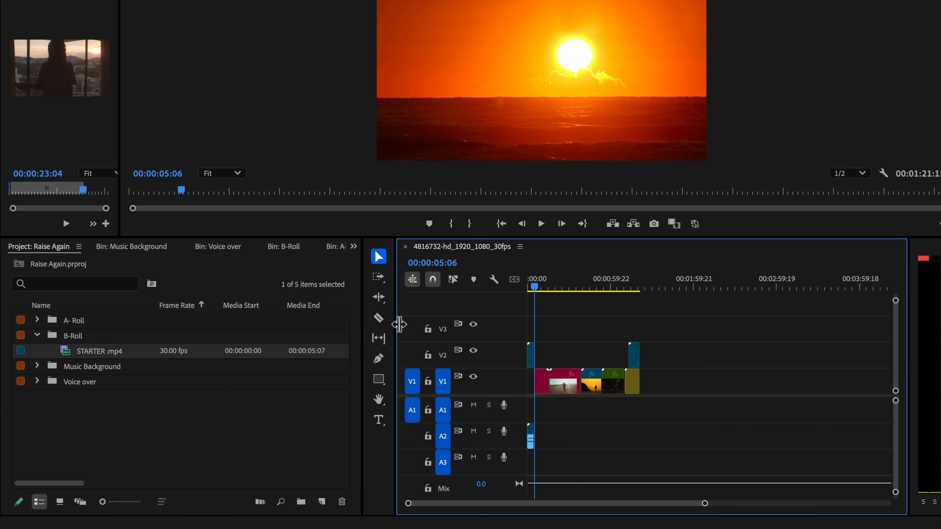
{"action": "left_click_drag", "start_coordinate": [399, 325], "coordinate": [326, 332]}
{"action": "left_click_drag", "start_coordinate": [326, 332], "coordinate": [238, 333]}
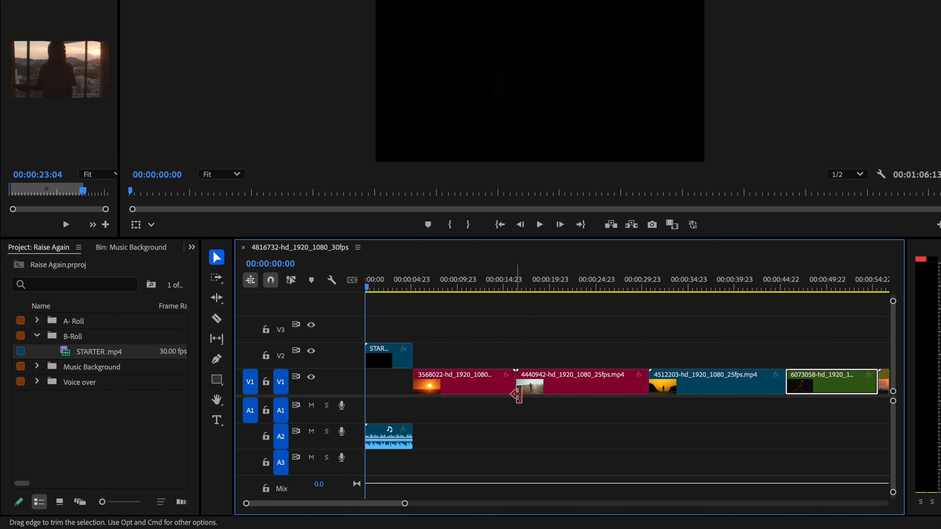
Apply the Iris Cross video transition at the cut between the 3568022 and 4440942 clips, accepting repeated frames.
{"action": "left_click", "coordinate": [515, 390]}
{"action": "left_click", "coordinate": [182, 247]}
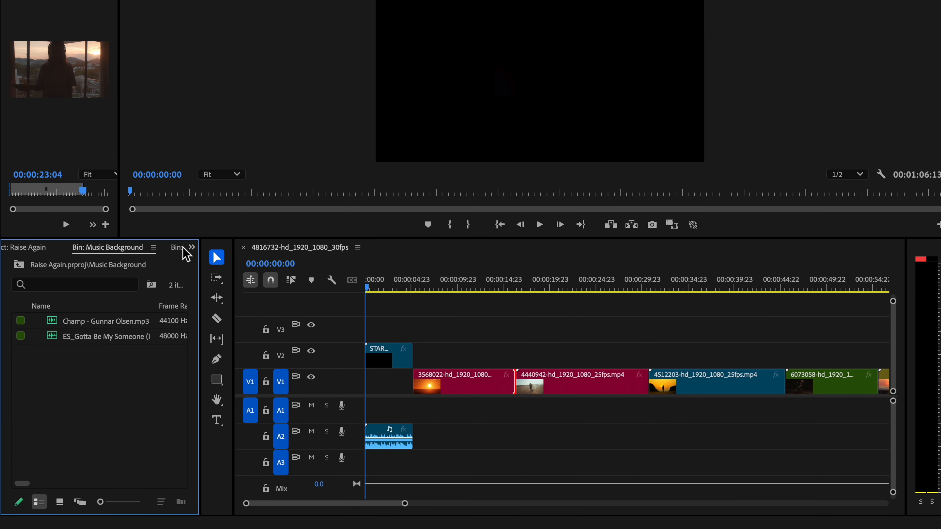
{"action": "scroll", "coordinate": [182, 248], "scroll_direction": "down", "scroll_amount": 8}
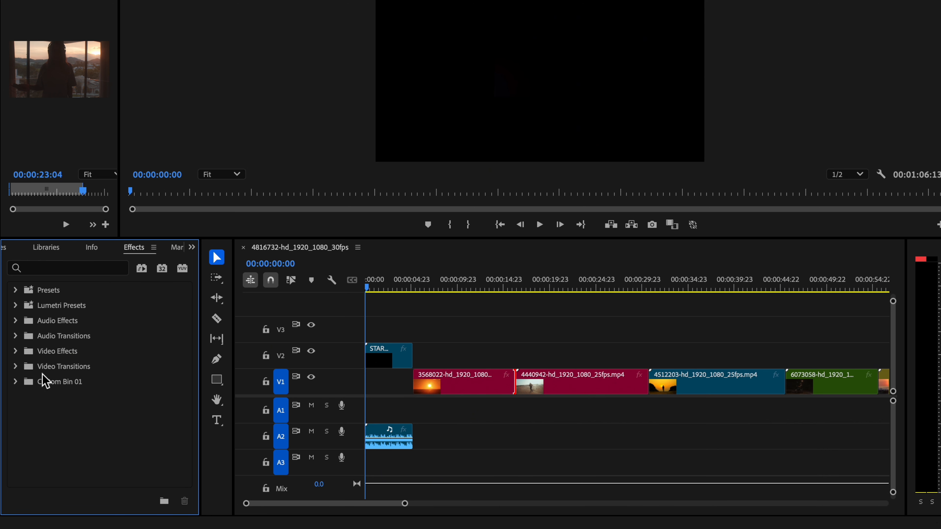
{"action": "left_click", "coordinate": [17, 366]}
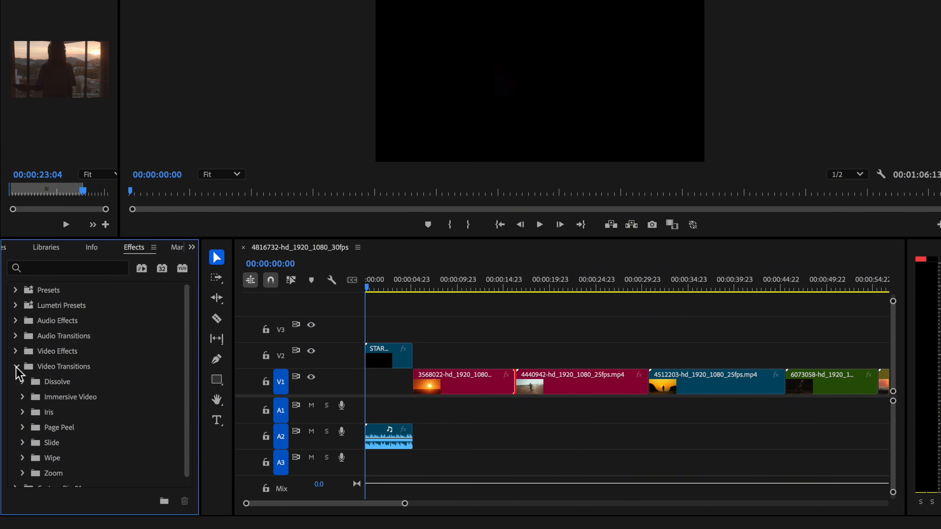
{"action": "scroll", "coordinate": [185, 386], "scroll_direction": "down", "scroll_amount": 1}
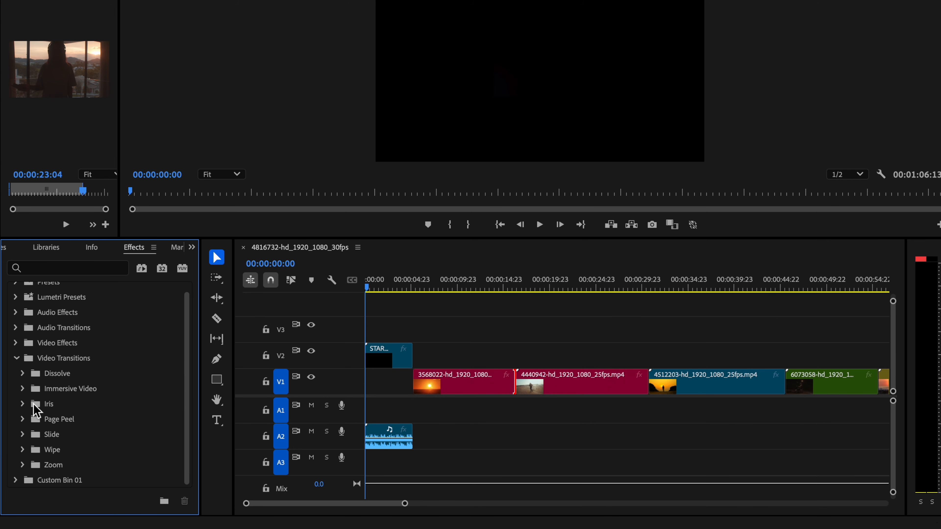
{"action": "left_click", "coordinate": [24, 404]}
{"action": "left_click_drag", "start_coordinate": [188, 394], "coordinate": [184, 460]}
{"action": "left_click_drag", "start_coordinate": [53, 384], "coordinate": [517, 379]}
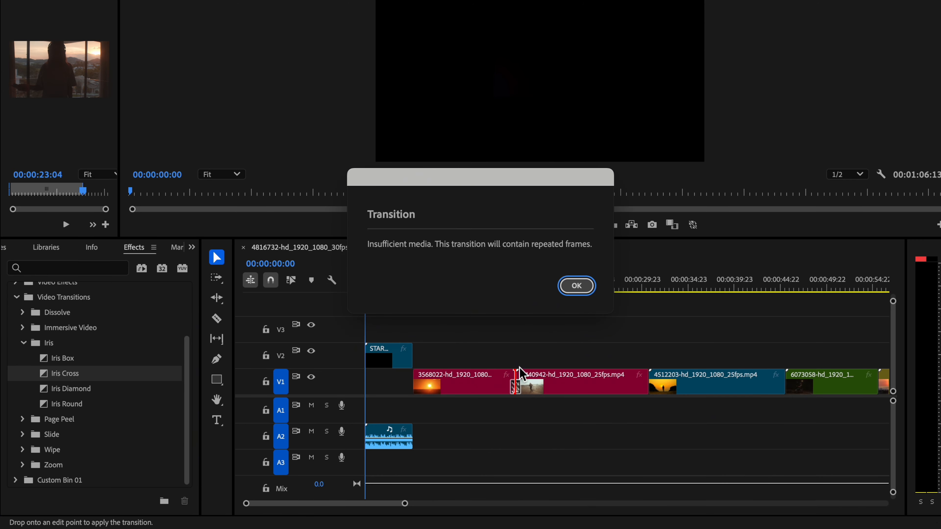
{"action": "left_click", "coordinate": [582, 288]}
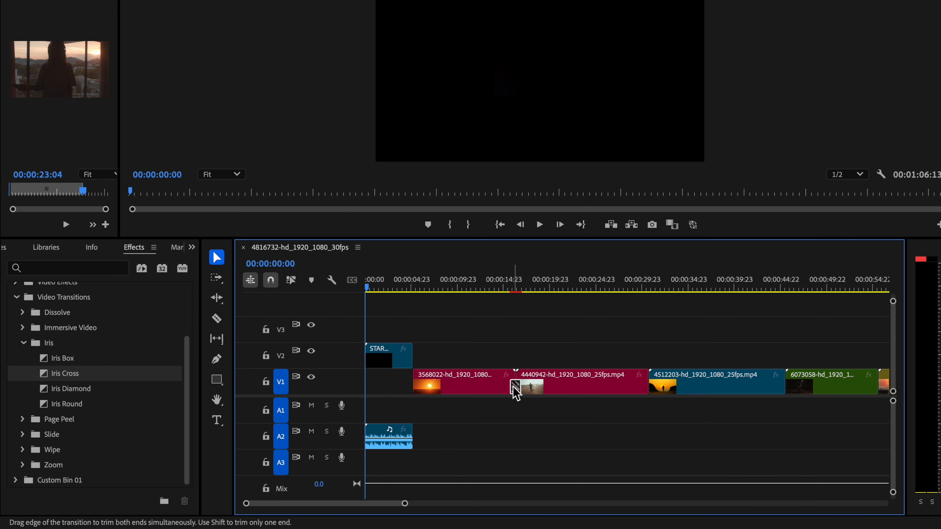
Lengthen the Iris Cross transition on both sides of the cut and preview it at 00:00:14:17.
{"action": "left_click_drag", "start_coordinate": [517, 389], "coordinate": [499, 387]}
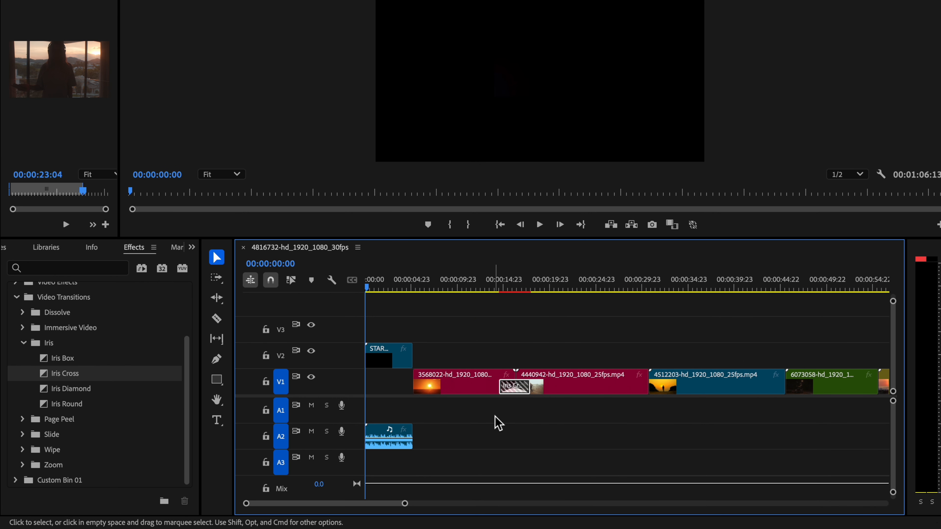
{"action": "left_click_drag", "start_coordinate": [366, 327], "coordinate": [504, 342]}
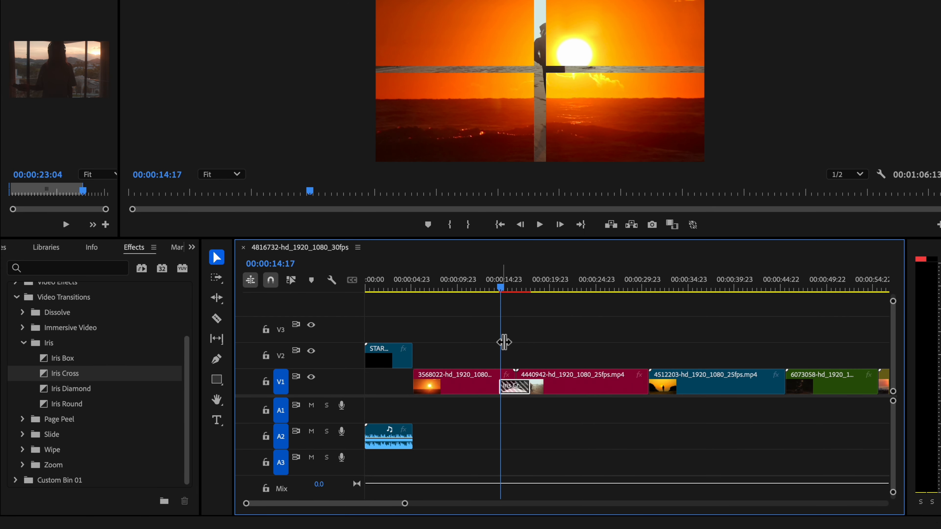
Apply the Push slide transition at the start of the 4512203 clip and move the playhead to 00:00:45:13.
{"action": "left_click", "coordinate": [22, 434]}
{"action": "left_click_drag", "start_coordinate": [56, 464], "coordinate": [654, 387]}
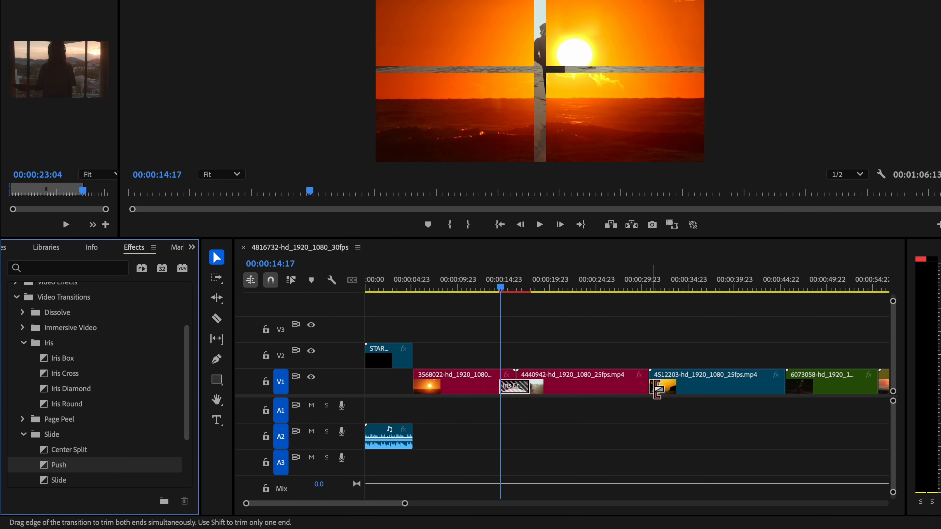
{"action": "key", "text": "Down"}
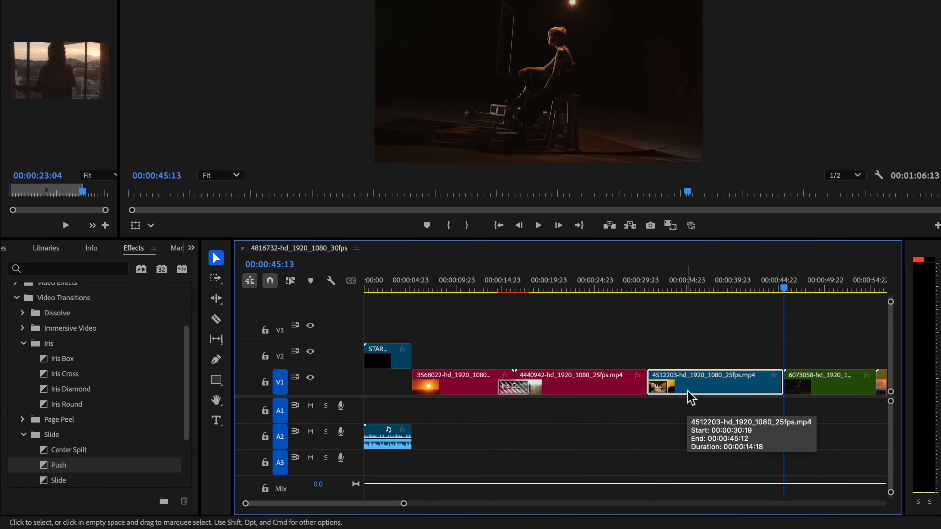
Apply the Iris Round video transition at the cut between the 4512203 and 6073058 clips, accepting repeated frames.
{"action": "left_click_drag", "start_coordinate": [49, 405], "coordinate": [785, 381]}
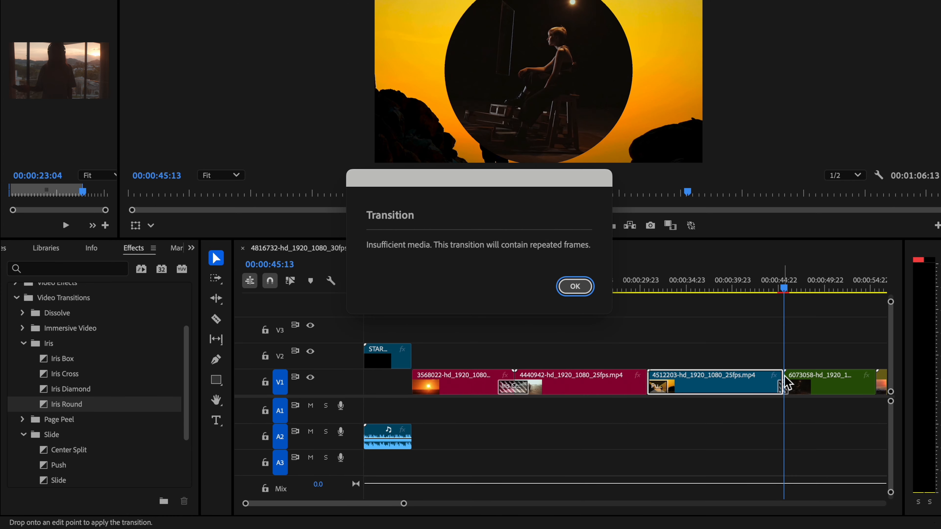
{"action": "left_click", "coordinate": [575, 286]}
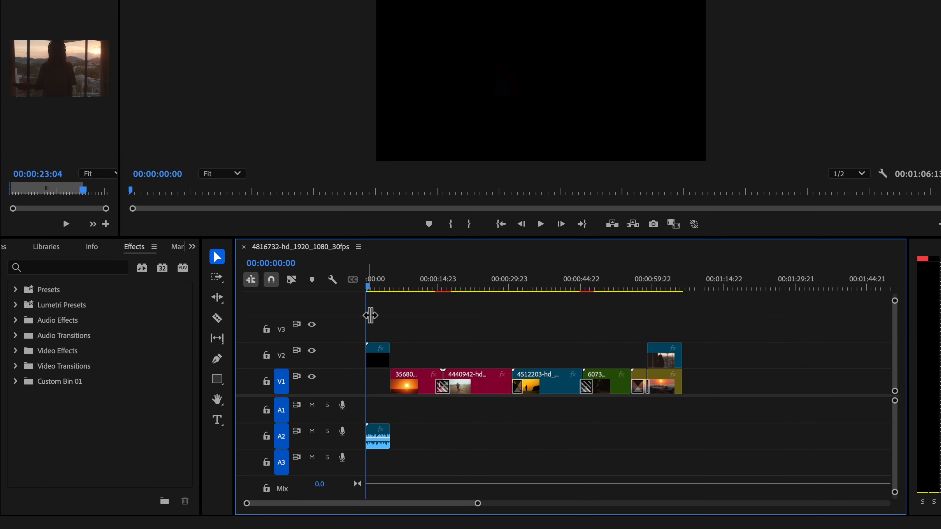
Set the playback speed of the 4440942 clip to 50%.
{"action": "left_click_drag", "start_coordinate": [370, 313], "coordinate": [480, 293]}
{"action": "left_click", "coordinate": [469, 394]}
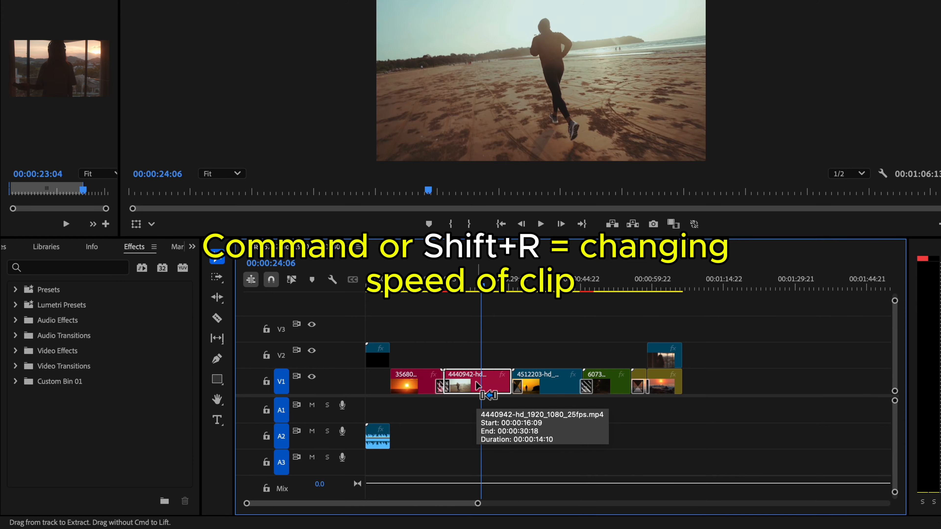
{"action": "key", "text": "super+r"}
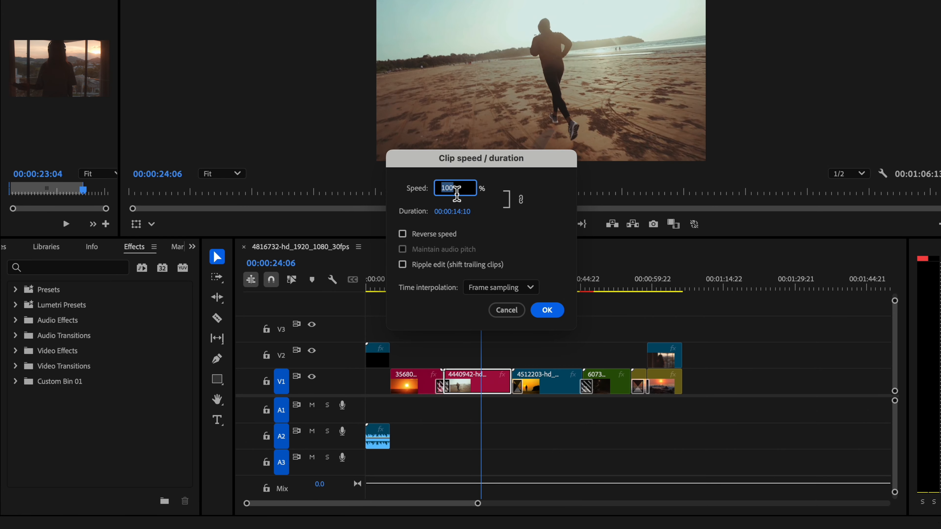
{"action": "key", "text": "Return"}
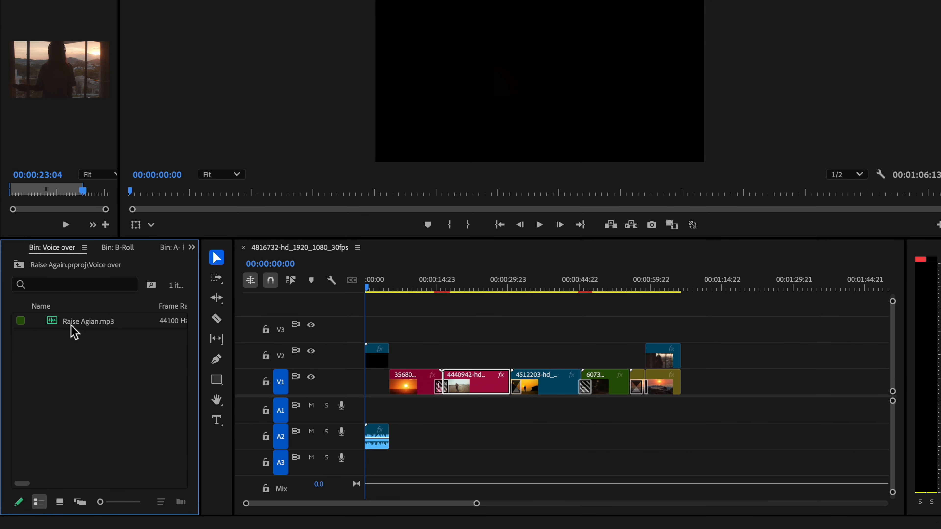
Place the Raise Agian.mp3 voice-over on A2 after the starter audio and cut off its excess beyond 00:01:06:09.
{"action": "left_click_drag", "start_coordinate": [71, 327], "coordinate": [400, 428]}
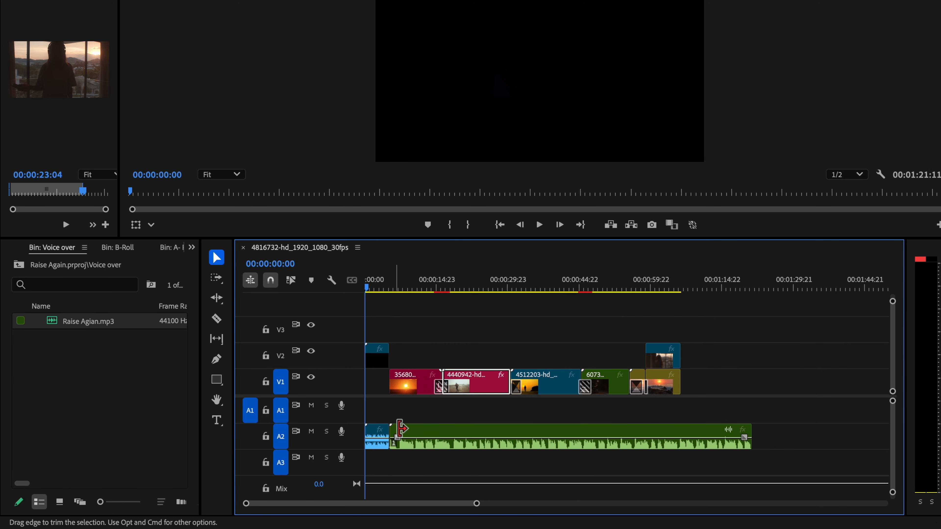
{"action": "left_click_drag", "start_coordinate": [366, 322], "coordinate": [684, 367]}
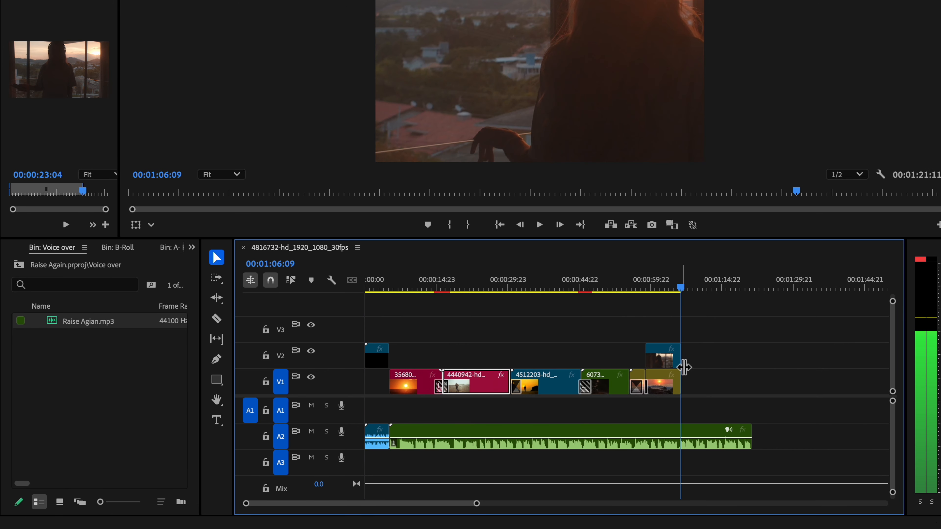
{"action": "left_click", "coordinate": [684, 442]}
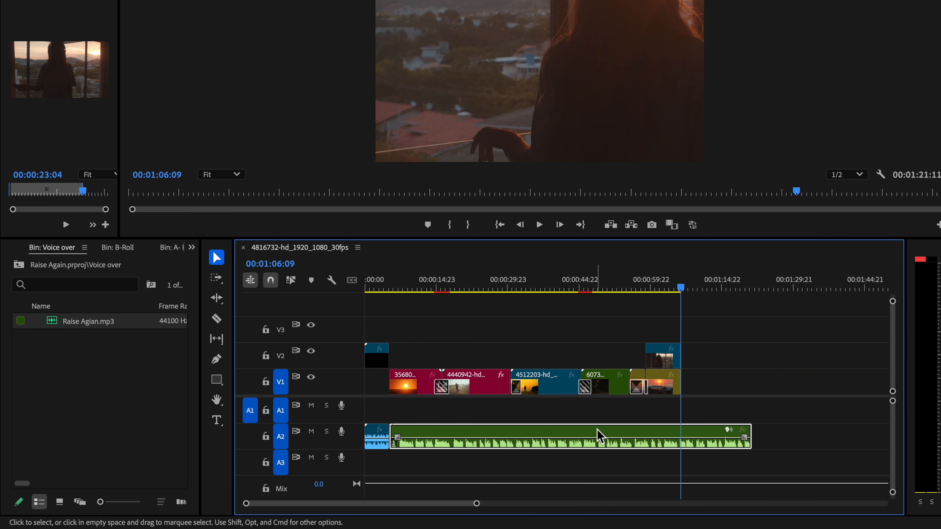
{"action": "key", "text": "super+k"}
{"action": "left_click", "coordinate": [715, 440]}
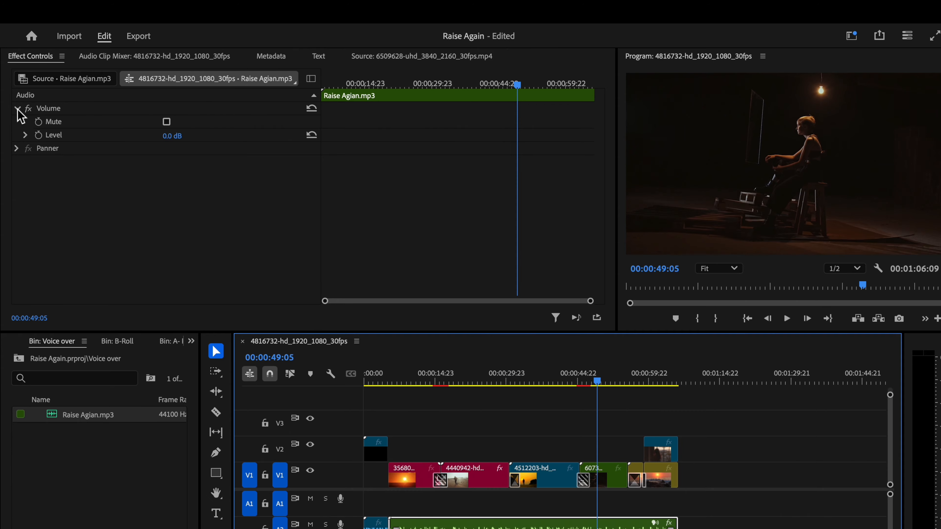
Adjust the volume level of the Raise Agian.mp3 voice-over clip.
{"action": "left_click", "coordinate": [17, 108]}
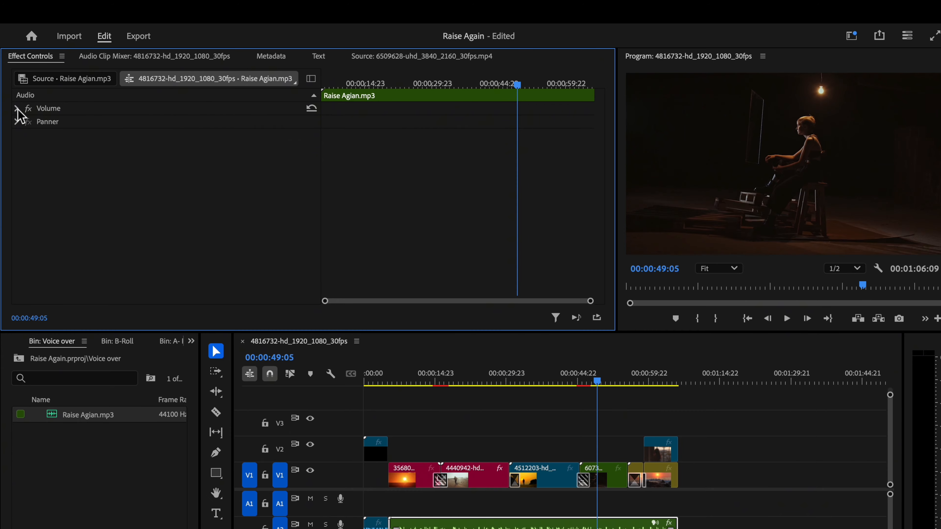
{"action": "left_click", "coordinate": [18, 109]}
{"action": "left_click", "coordinate": [181, 135]}
{"action": "key", "text": "Return"}
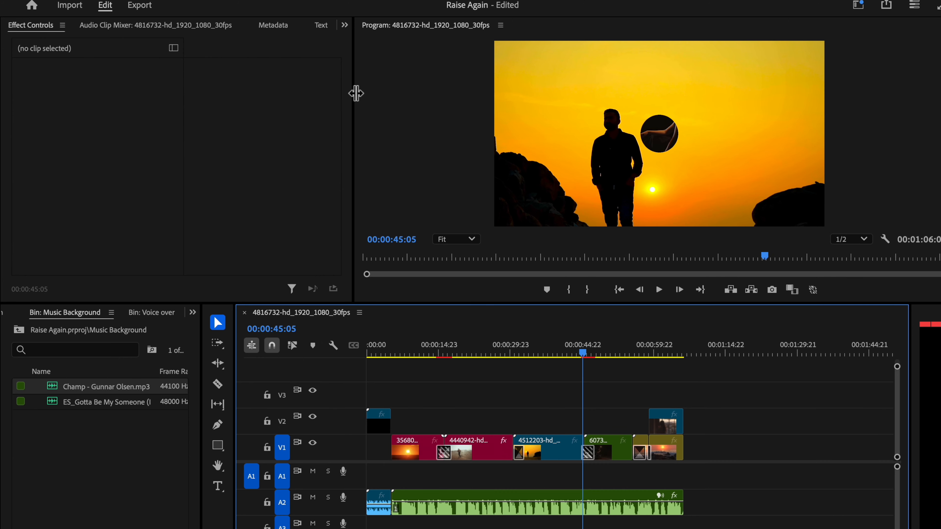
Transcribe the sequence and create captions from the transcript using the Subtitle default preset.
{"action": "left_click", "coordinate": [321, 25]}
{"action": "left_click", "coordinate": [70, 45]}
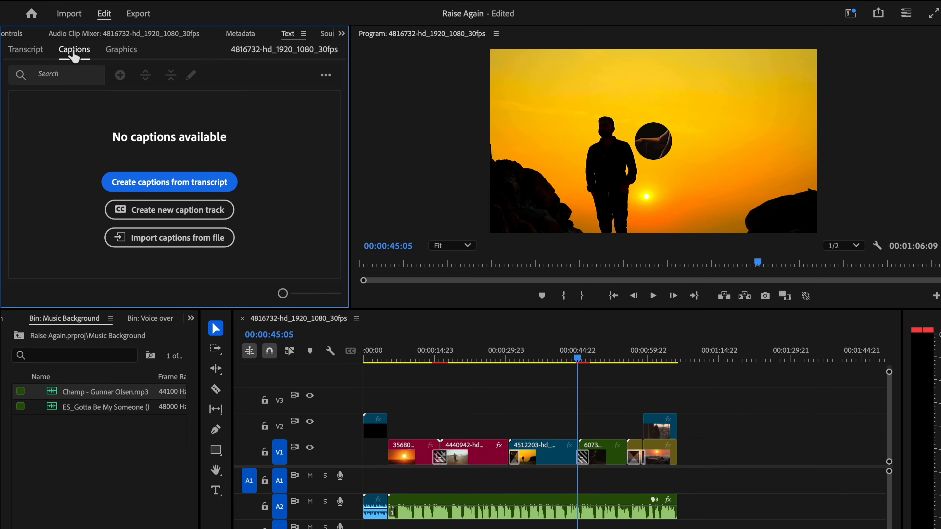
{"action": "left_click", "coordinate": [186, 185]}
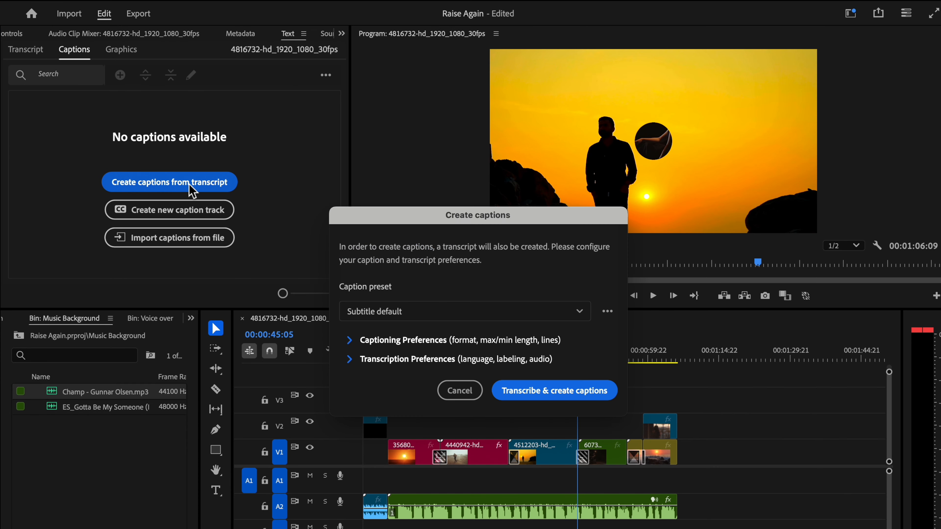
{"action": "left_click", "coordinate": [538, 392]}
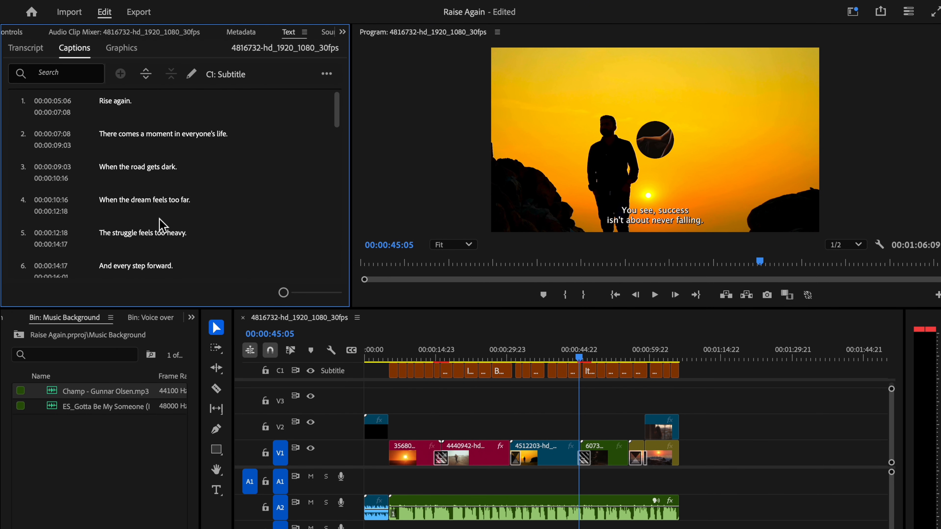
Narrow the captions panel and play the start of the captioned voice-over, stopping at 00:00:07:05.
{"action": "left_click_drag", "start_coordinate": [352, 158], "coordinate": [173, 166]}
{"action": "left_click_drag", "start_coordinate": [580, 415], "coordinate": [393, 412]}
{"action": "key", "text": "space"}
{"action": "key", "text": "space"}
{"action": "scroll", "coordinate": [410, 484], "scroll_direction": "up", "scroll_amount": 5}
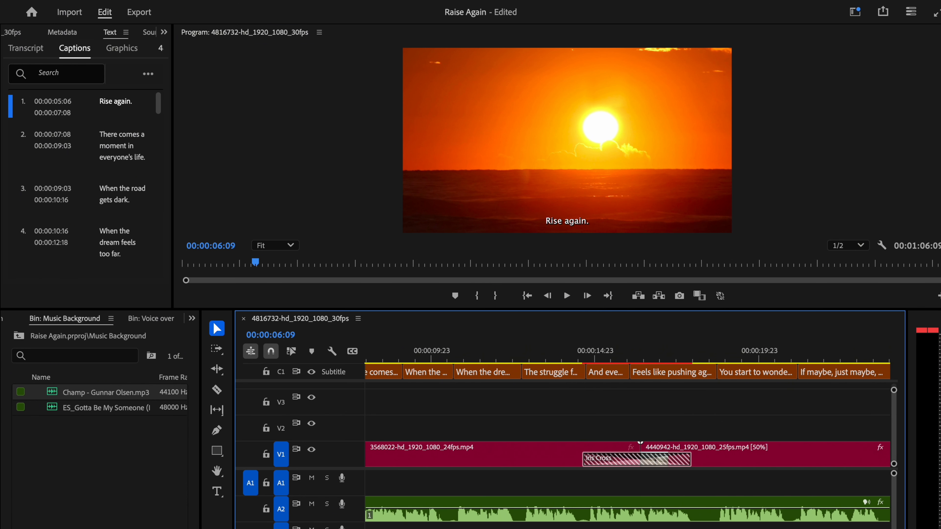
{"action": "scroll", "coordinate": [410, 484], "scroll_direction": "left", "scroll_amount": 6}
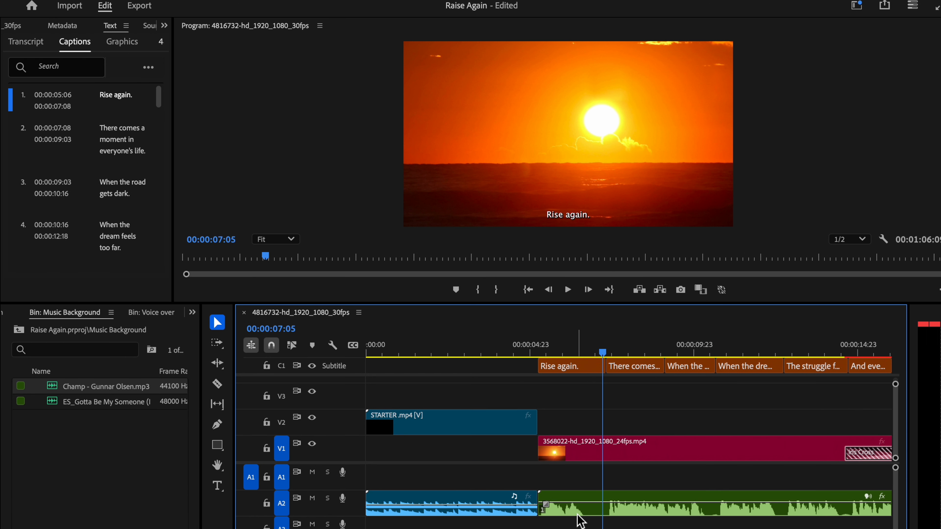
Split the voice-over at 00:00:07:05 and delete its opening part along with the "Rise again." caption.
{"action": "left_click", "coordinate": [578, 514]}
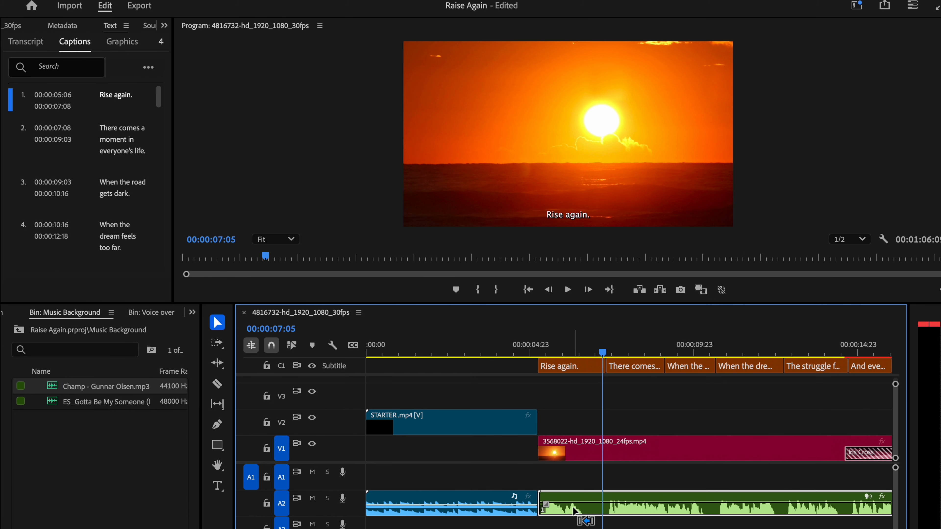
{"action": "key", "text": "super+k"}
{"action": "key", "text": "Delete"}
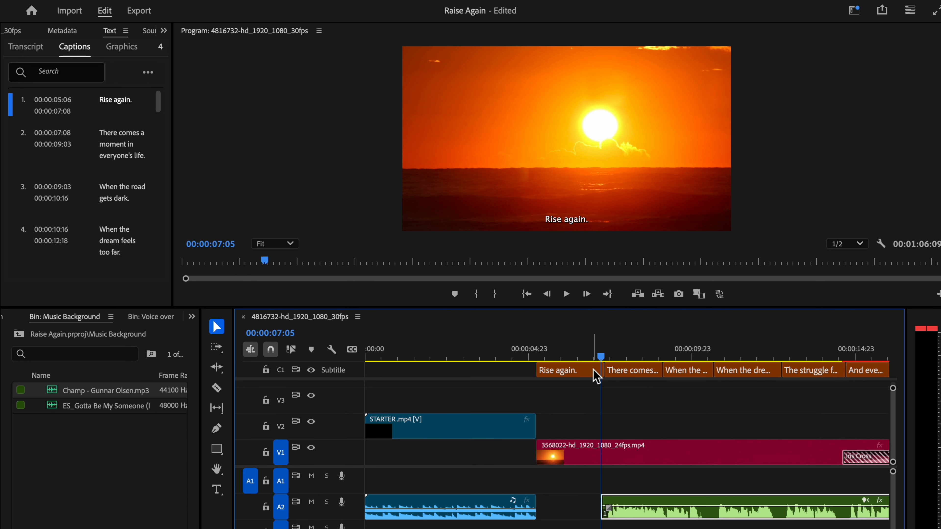
{"action": "left_click", "coordinate": [570, 367]}
{"action": "key", "text": "Delete"}
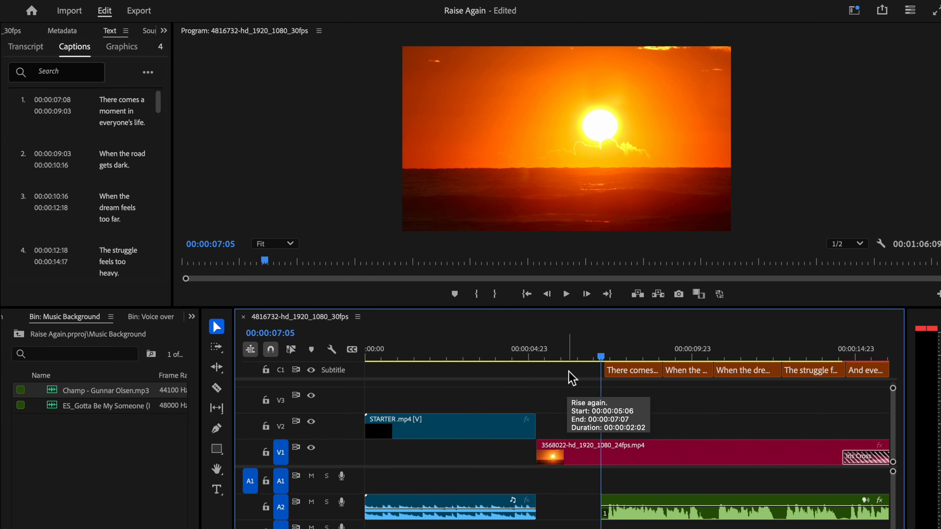
Select all captions on the subtitle track and switch to a workspace that shows their text properties.
{"action": "left_click_drag", "start_coordinate": [720, 387], "coordinate": [385, 362]}
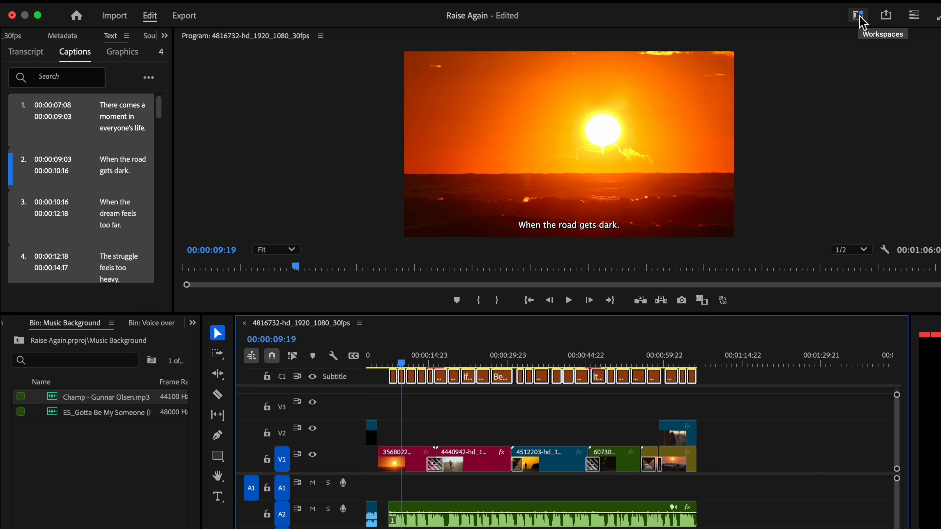
{"action": "left_click", "coordinate": [859, 23]}
{"action": "left_click", "coordinate": [752, 79]}
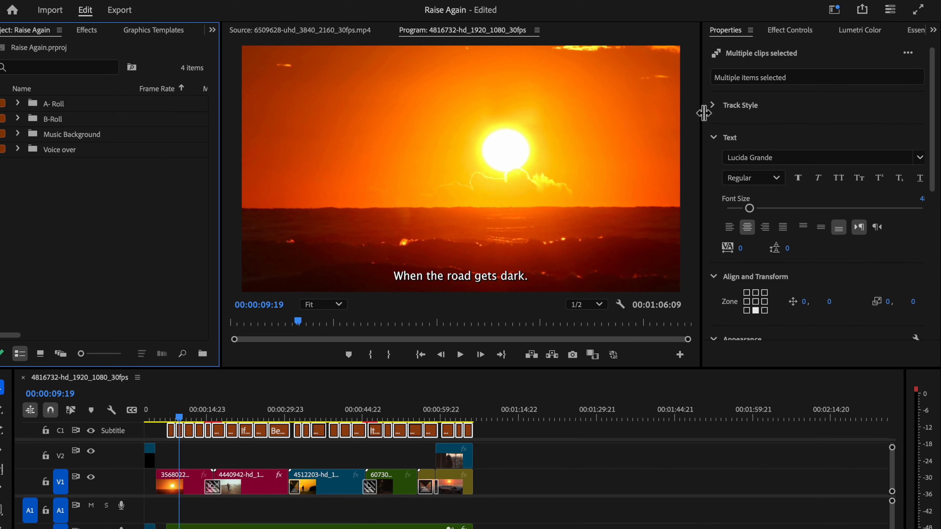
Widen the Properties panel and collapse the Project panel to enlarge the program preview.
{"action": "left_click_drag", "start_coordinate": [702, 113], "coordinate": [624, 121]}
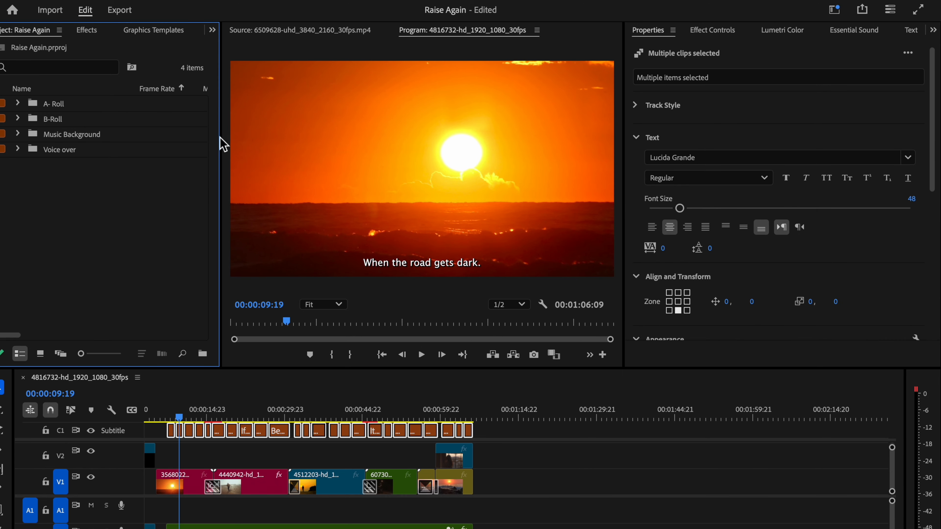
{"action": "left_click_drag", "start_coordinate": [222, 136], "coordinate": [10, 147]}
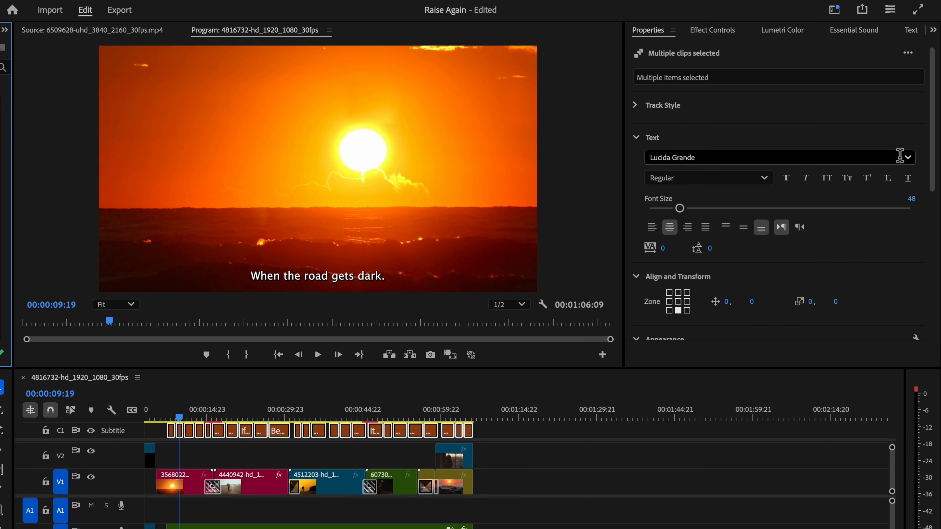
{"action": "left_click", "coordinate": [935, 150]}
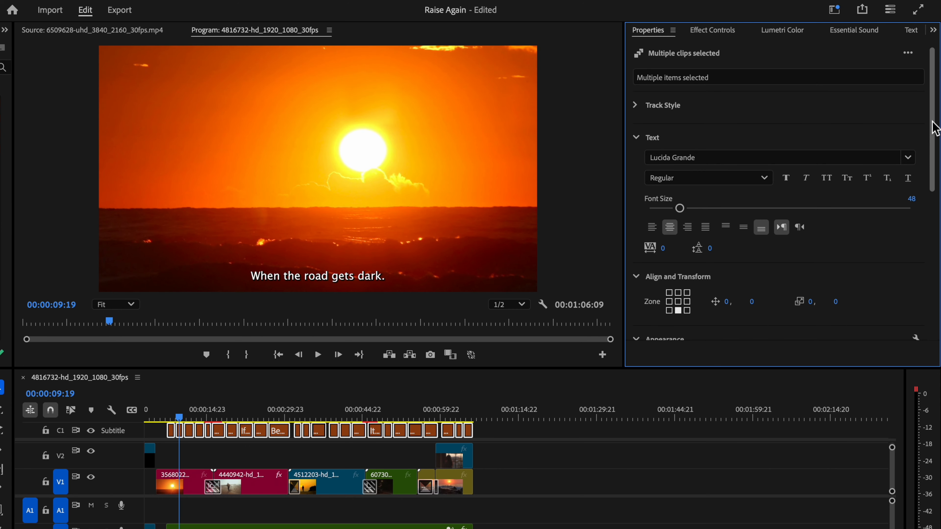
Set the selected captions to All Caps in the Monaco font with middle vertical text alignment.
{"action": "left_click", "coordinate": [827, 178]}
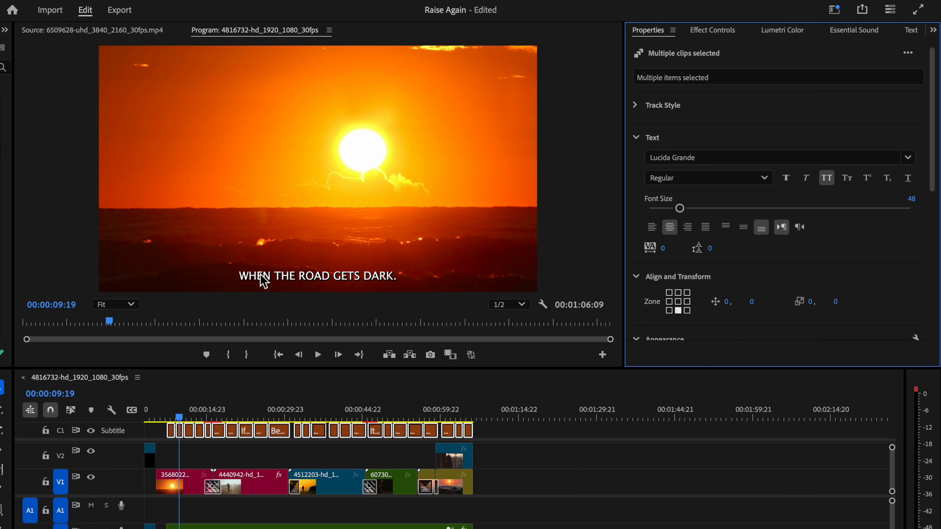
{"action": "left_click", "coordinate": [708, 157]}
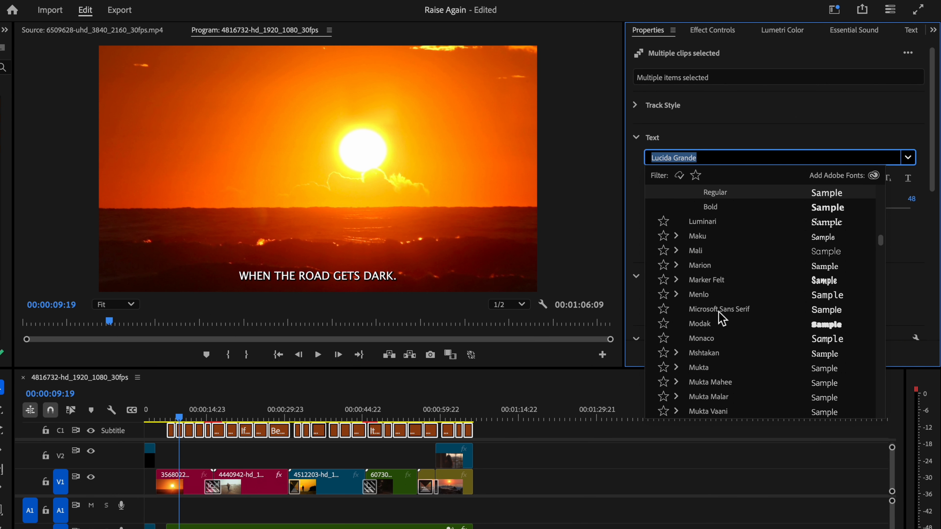
{"action": "left_click", "coordinate": [704, 339]}
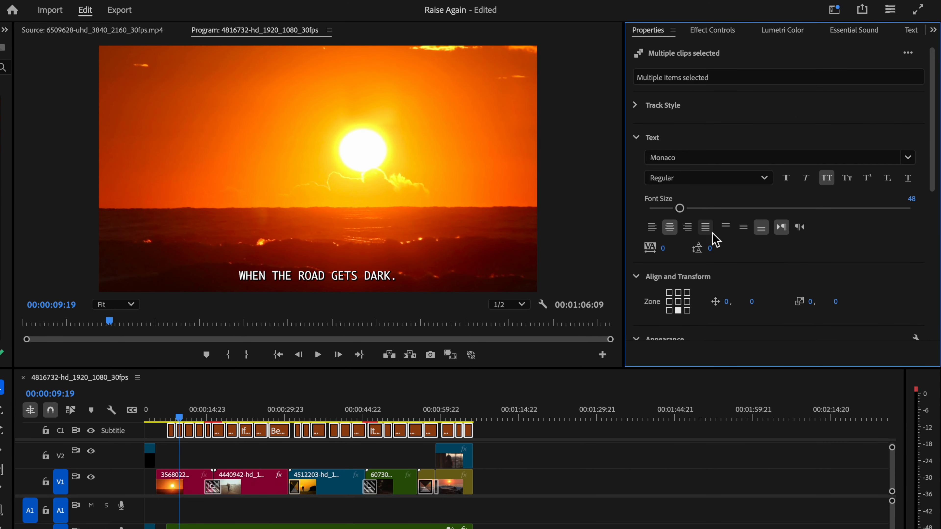
{"action": "left_click", "coordinate": [725, 232]}
{"action": "left_click", "coordinate": [743, 227]}
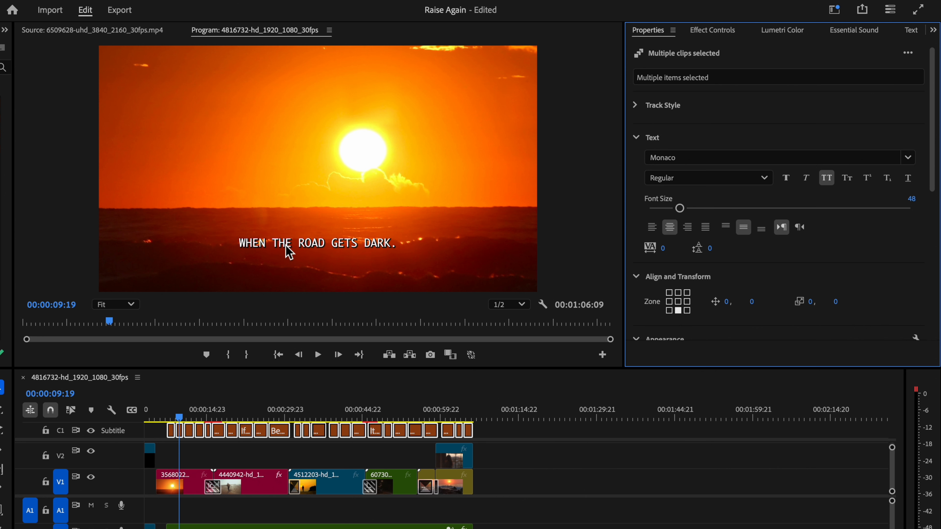
Change the fill of the selected captions to green, 19EC3B.
{"action": "left_click_drag", "start_coordinate": [934, 153], "coordinate": [937, 236]}
{"action": "left_click", "coordinate": [668, 221]}
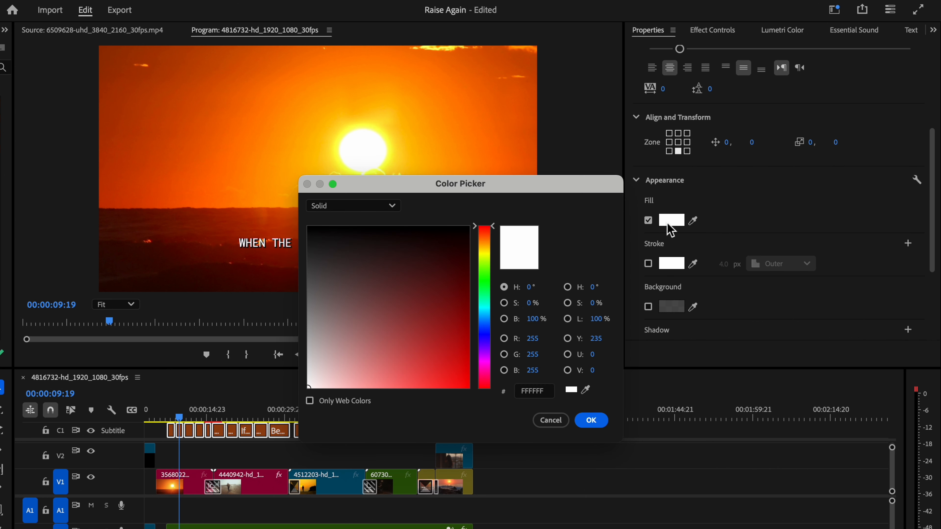
{"action": "left_click", "coordinate": [486, 285]}
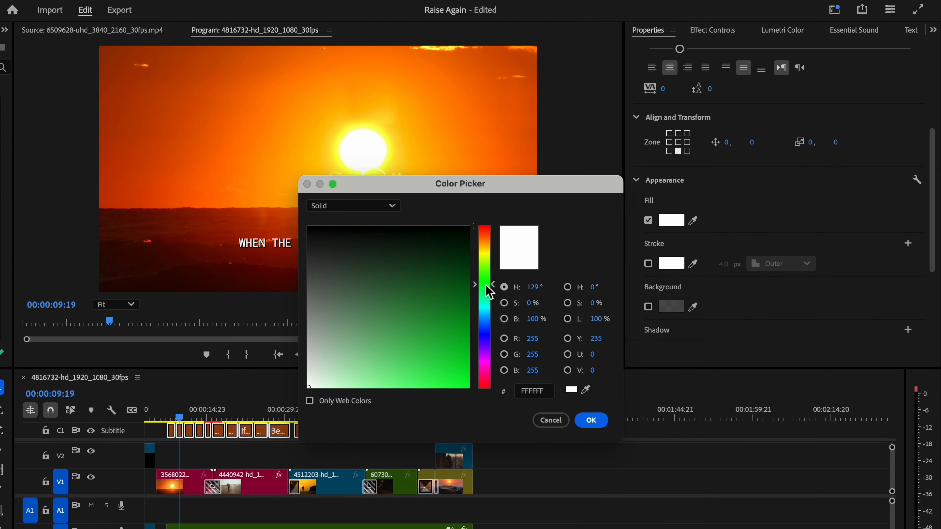
{"action": "left_click_drag", "start_coordinate": [441, 241], "coordinate": [453, 379]}
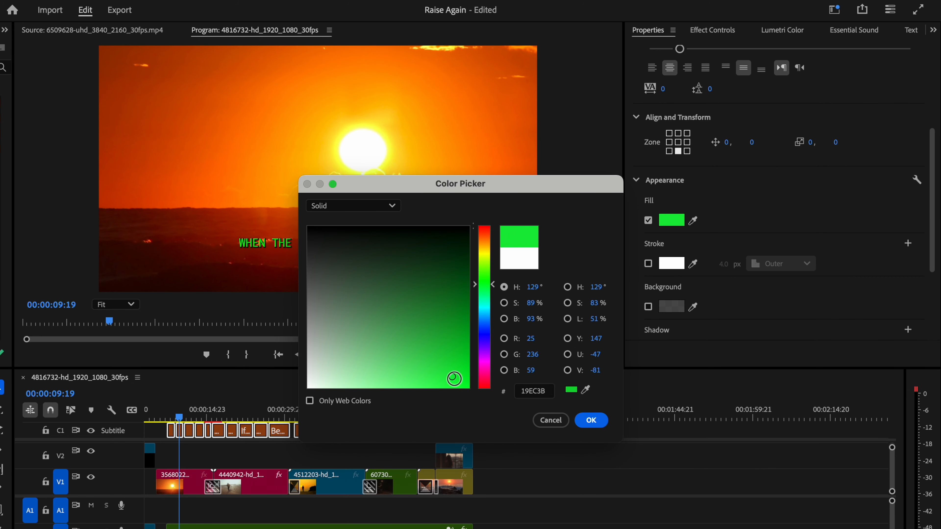
{"action": "left_click", "coordinate": [591, 420]}
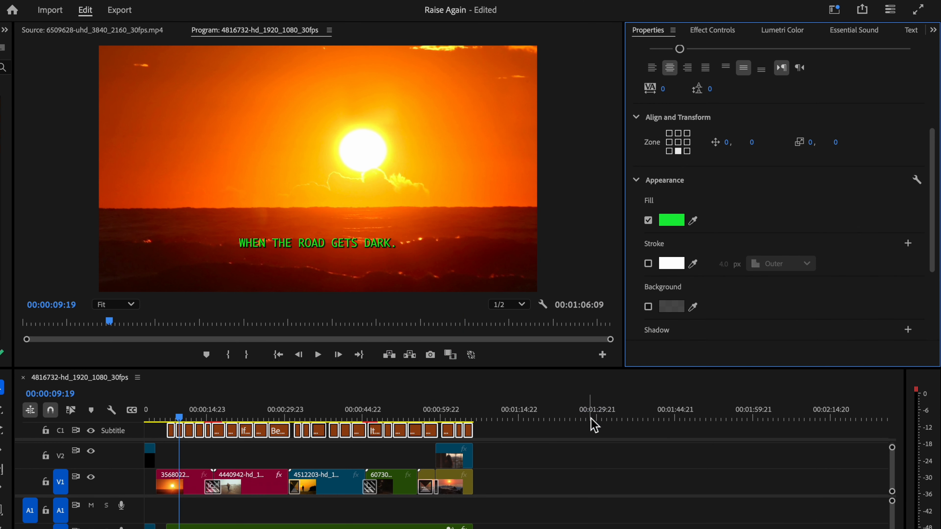
Enable an outer stroke on the selected captions and colour it near-black, 131010.
{"action": "left_click", "coordinate": [648, 264]}
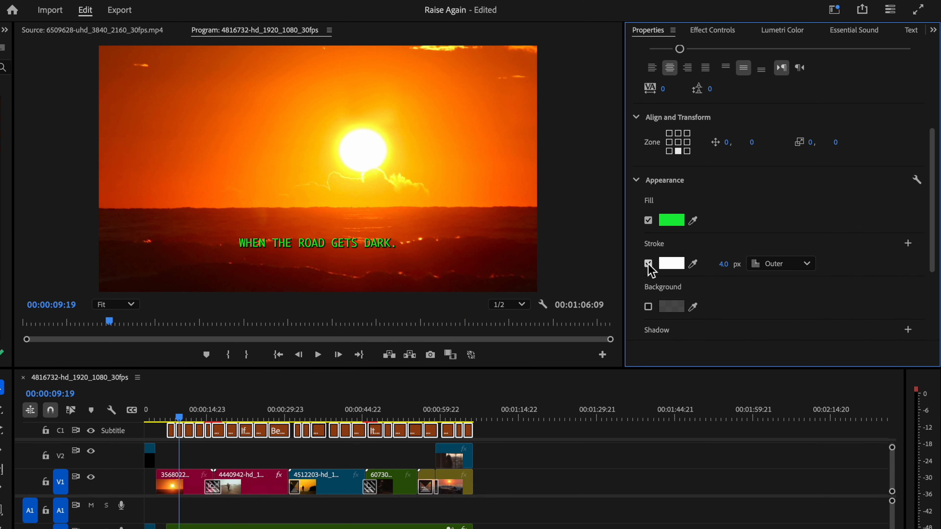
{"action": "left_click_drag", "start_coordinate": [327, 246], "coordinate": [332, 240]}
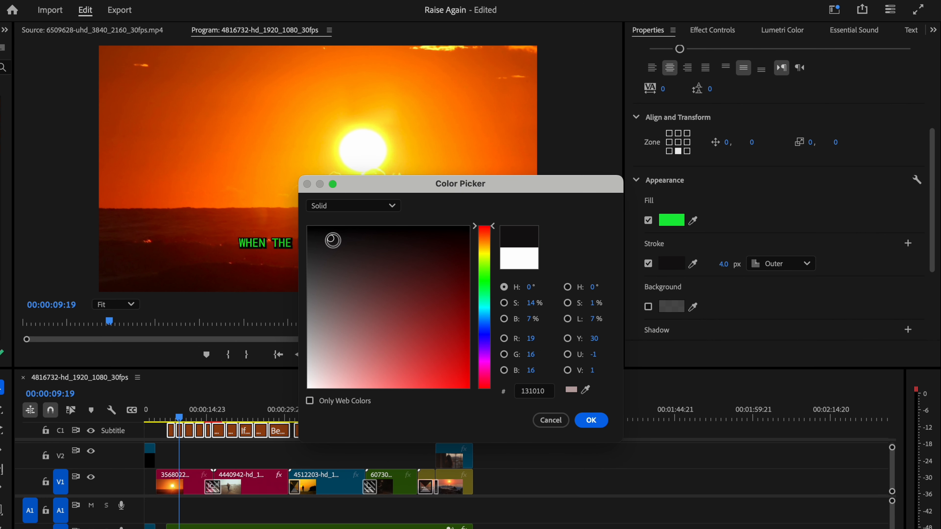
{"action": "left_click", "coordinate": [593, 422]}
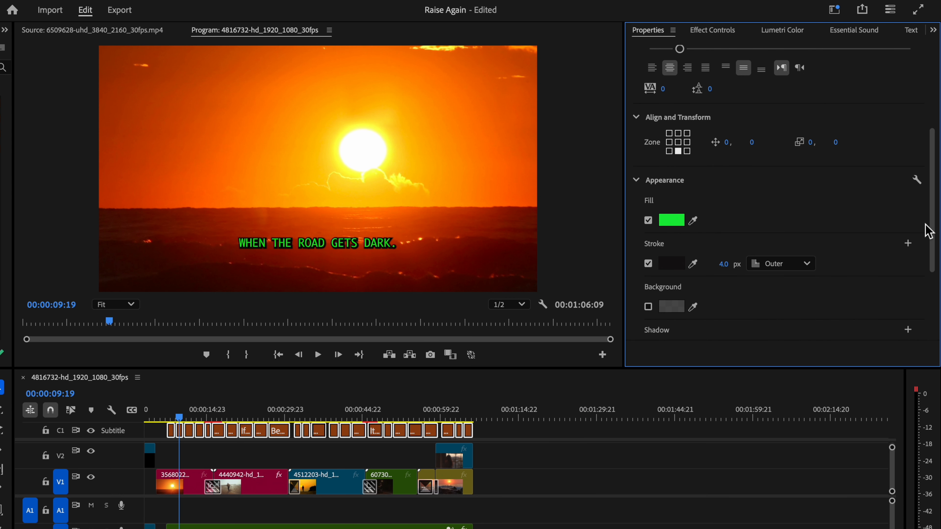
Enable a background behind the selected captions and colour it near-black, 0A0909.
{"action": "left_click_drag", "start_coordinate": [933, 189], "coordinate": [932, 272]}
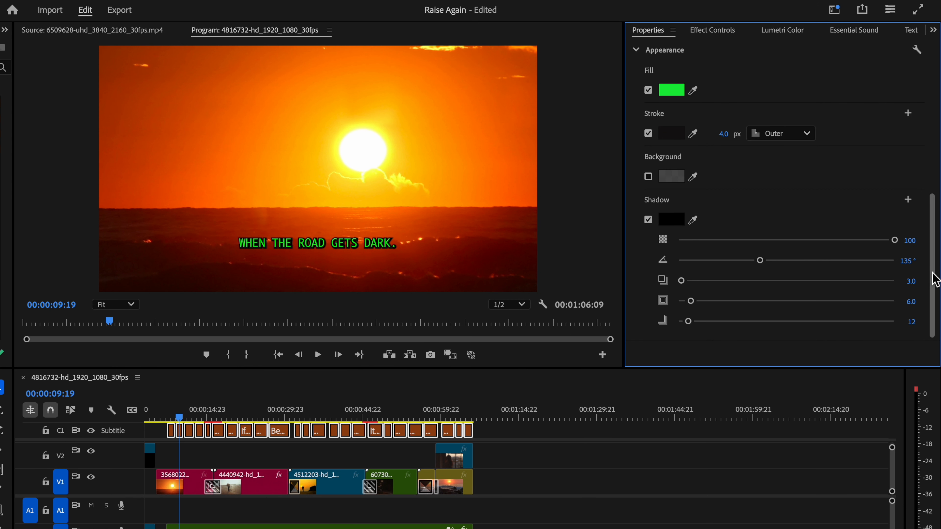
{"action": "left_click", "coordinate": [648, 177]}
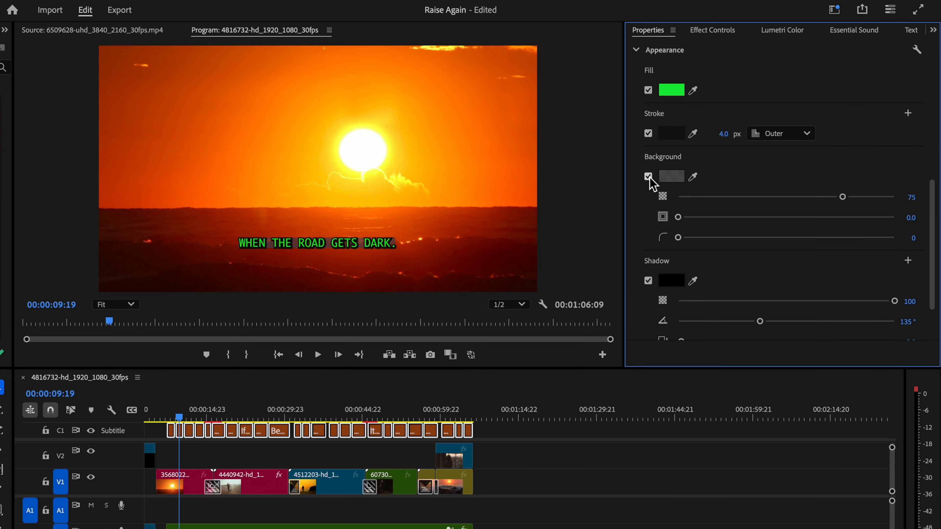
{"action": "left_click", "coordinate": [671, 176]}
{"action": "left_click", "coordinate": [325, 230]}
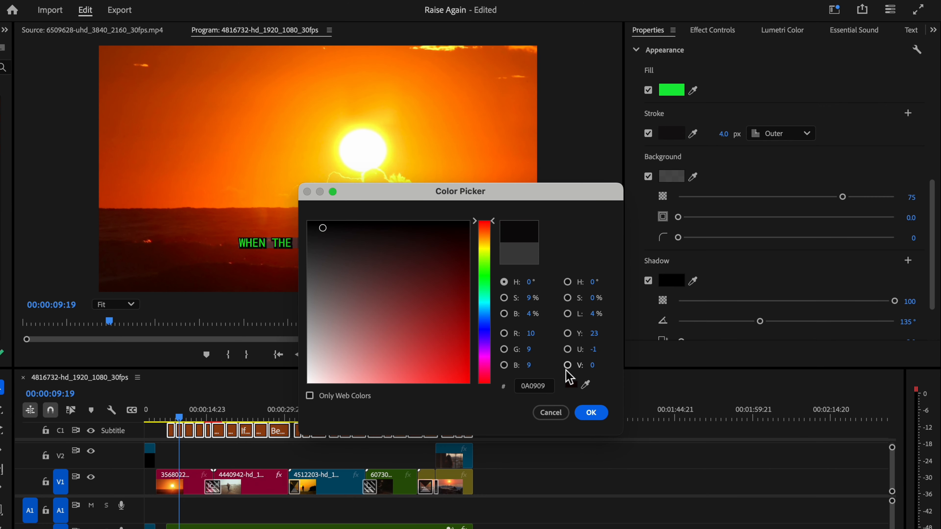
{"action": "left_click", "coordinate": [594, 413]}
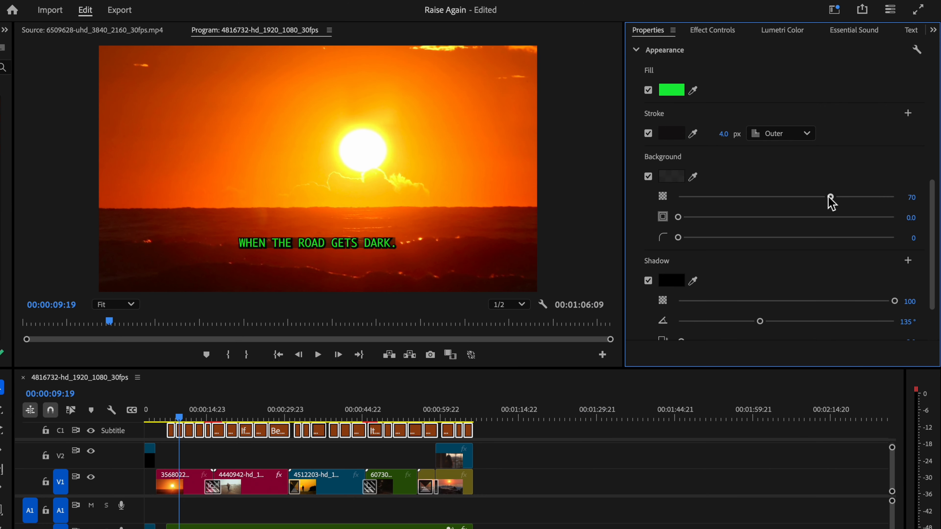
Set the caption background to opacity 89, size 17 and corner radius 30, and the shadow to angle 289°, distance 0 and size 41.9.
{"action": "left_click_drag", "start_coordinate": [830, 198], "coordinate": [871, 198]}
{"action": "mouse_move", "coordinate": [678, 217]}
{"action": "left_mouse_down"}
{"action": "mouse_move", "coordinate": [717, 220]}
{"action": "mouse_move", "coordinate": [750, 245]}
{"action": "mouse_move", "coordinate": [742, 244]}
{"action": "mouse_move", "coordinate": [785, 262]}
{"action": "mouse_move", "coordinate": [851, 269]}
{"action": "left_mouse_up"}
{"action": "scroll", "coordinate": [939, 291], "scroll_direction": "down", "scroll_amount": 2}
{"action": "left_click_drag", "start_coordinate": [681, 286], "coordinate": [772, 318]}
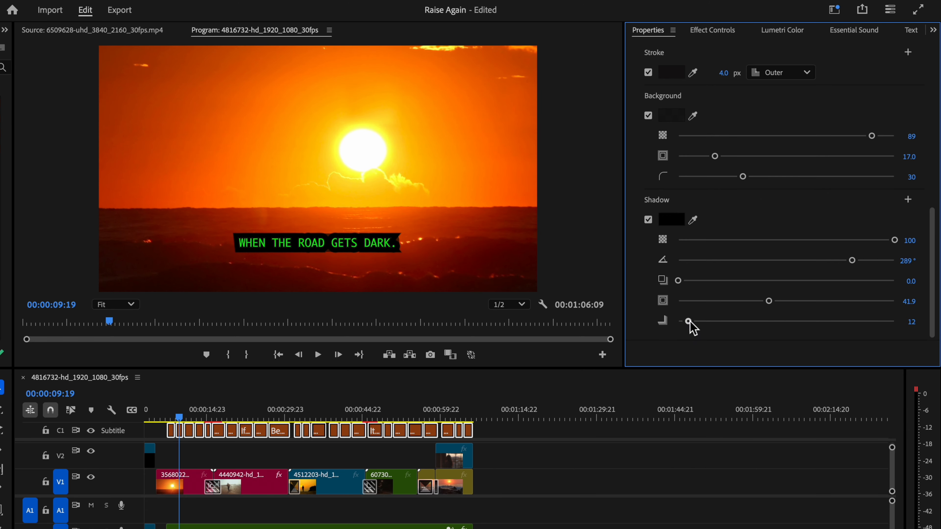
{"action": "scroll", "coordinate": [782, 196], "scroll_direction": "up", "scroll_amount": 10}
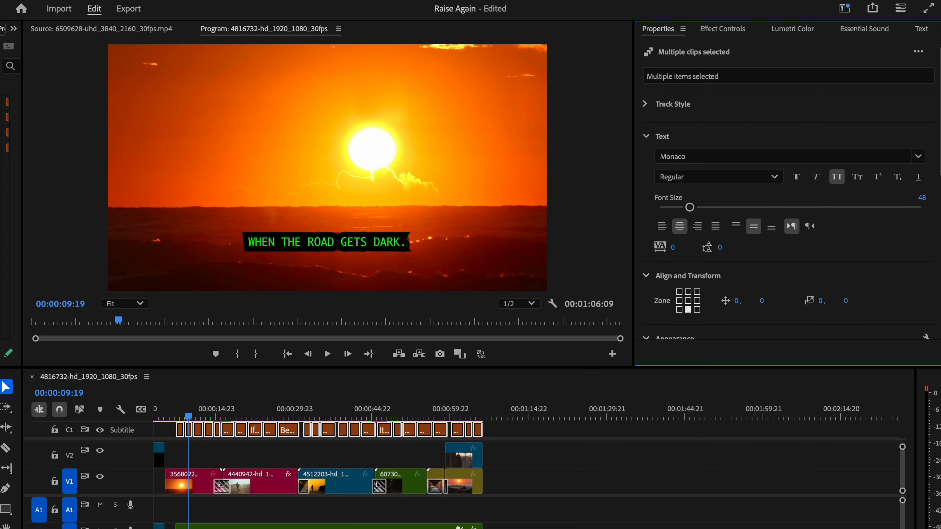
Switch to the Editing workspace and browse the graphics templates before returning to the project bins.
{"action": "left_click", "coordinate": [844, 8]}
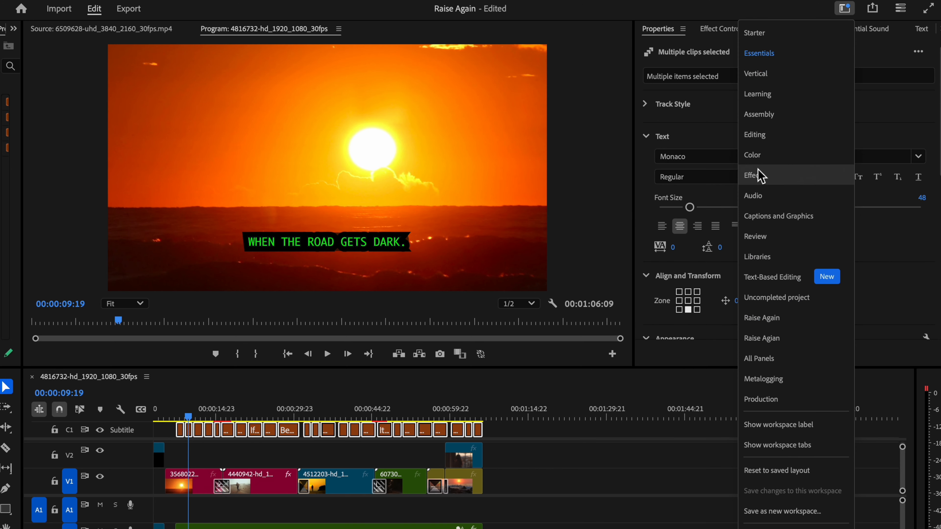
{"action": "left_click", "coordinate": [755, 134]}
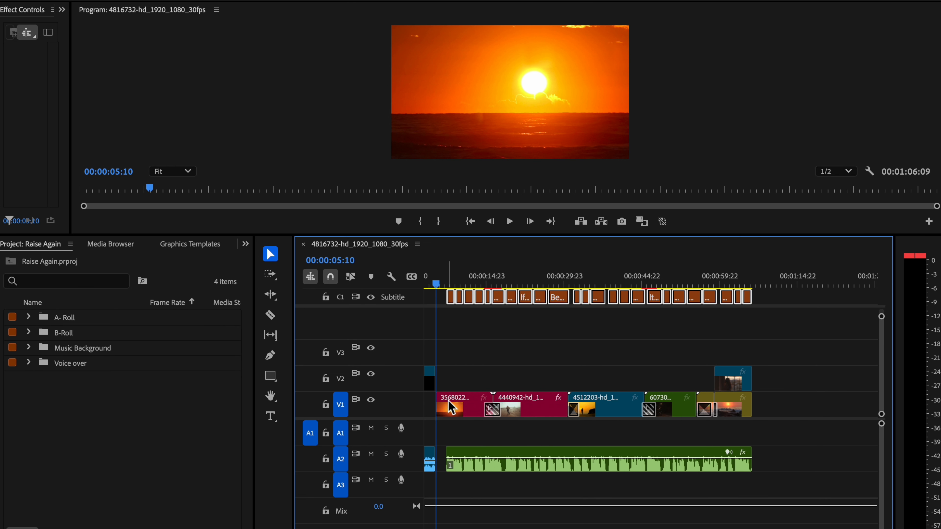
{"action": "left_click", "coordinate": [189, 244]}
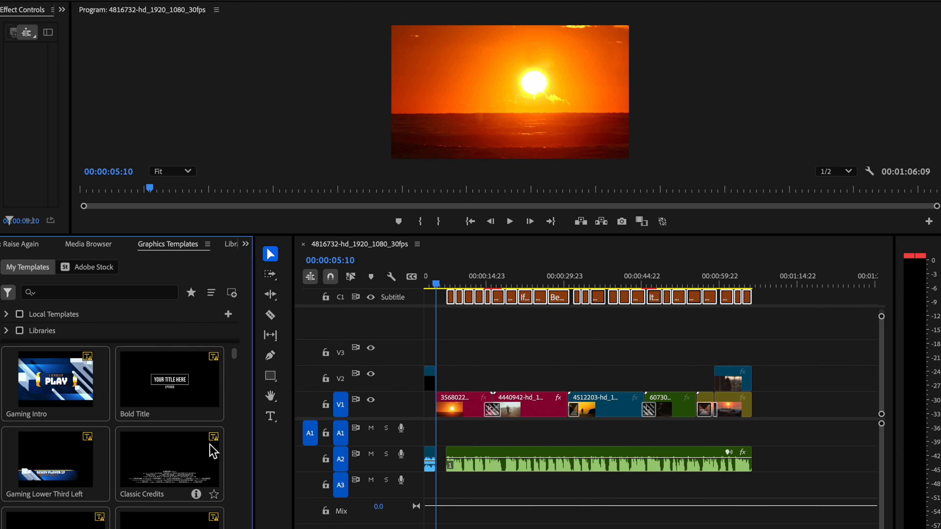
{"action": "left_click_drag", "start_coordinate": [234, 355], "coordinate": [235, 437]}
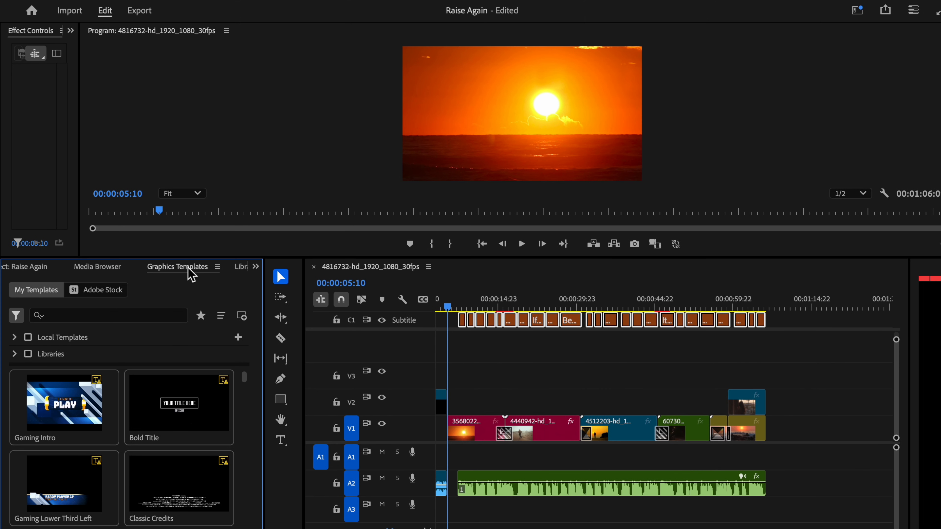
{"action": "left_click", "coordinate": [17, 267]}
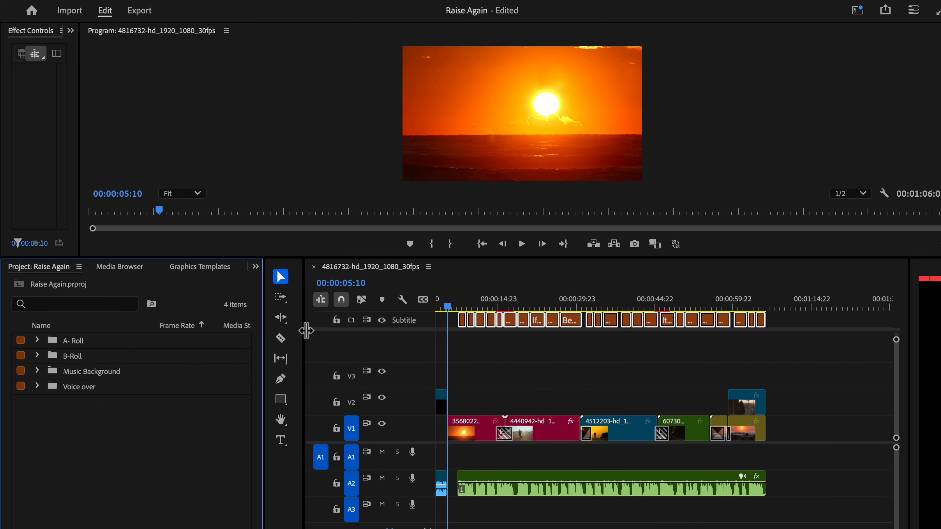
Narrow the Project panel and enlarge the program preview by shrinking the timeline's height.
{"action": "left_click_drag", "start_coordinate": [304, 333], "coordinate": [148, 339]}
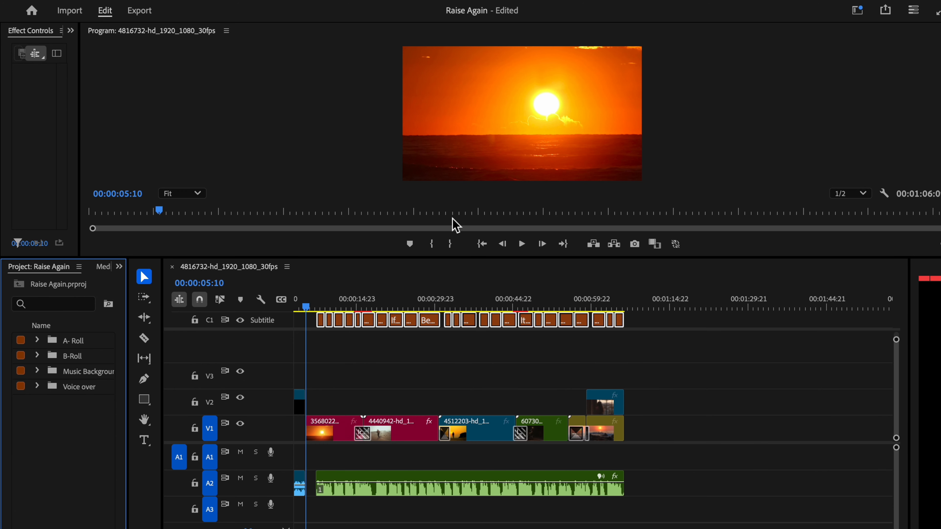
{"action": "left_click", "coordinate": [510, 122]}
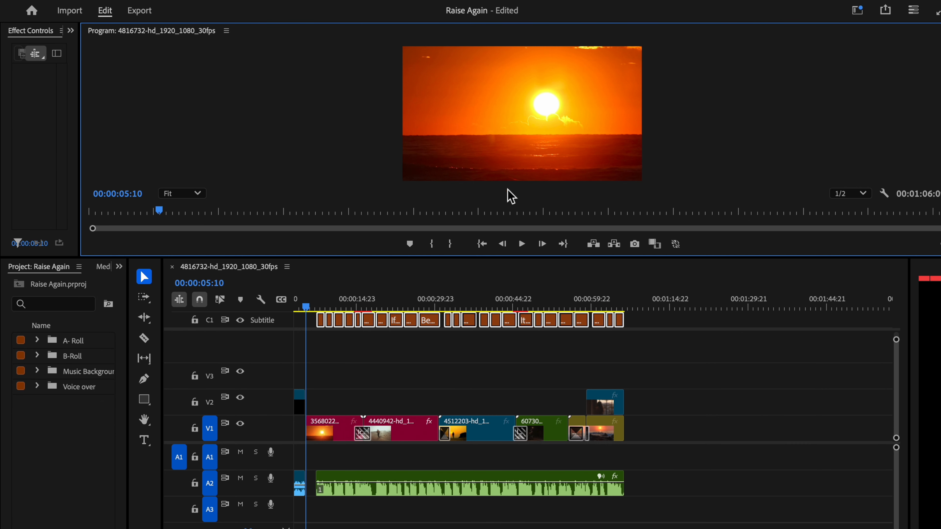
{"action": "left_click_drag", "start_coordinate": [516, 261], "coordinate": [506, 417]}
Add a text layer reading "Raise Again" over the sunset shot at 00:00:05:10 with the Type tool.
{"action": "key", "text": "t"}
{"action": "left_click", "coordinate": [482, 219]}
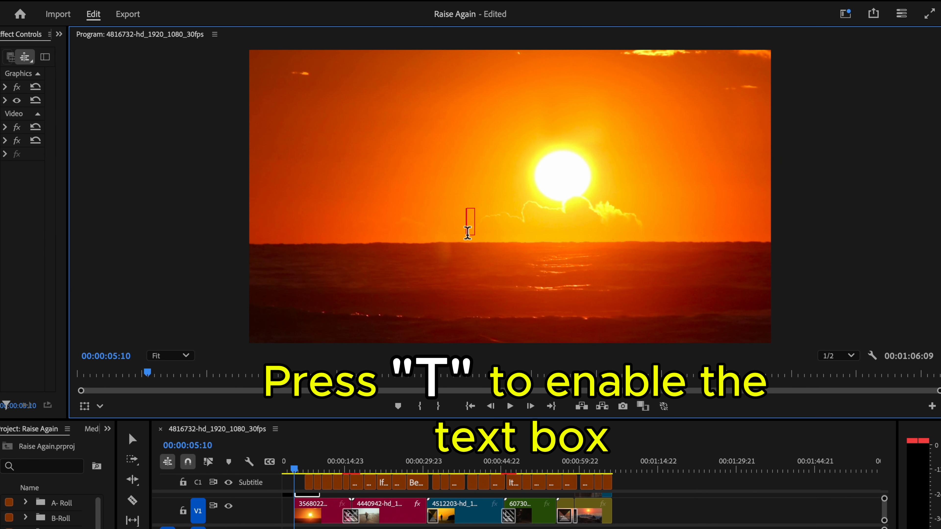
{"action": "type", "text": "Rasi"}
{"action": "key", "text": "BackSpace"}
{"action": "key", "text": "BackSpace"}
{"action": "type", "text": "ise"}
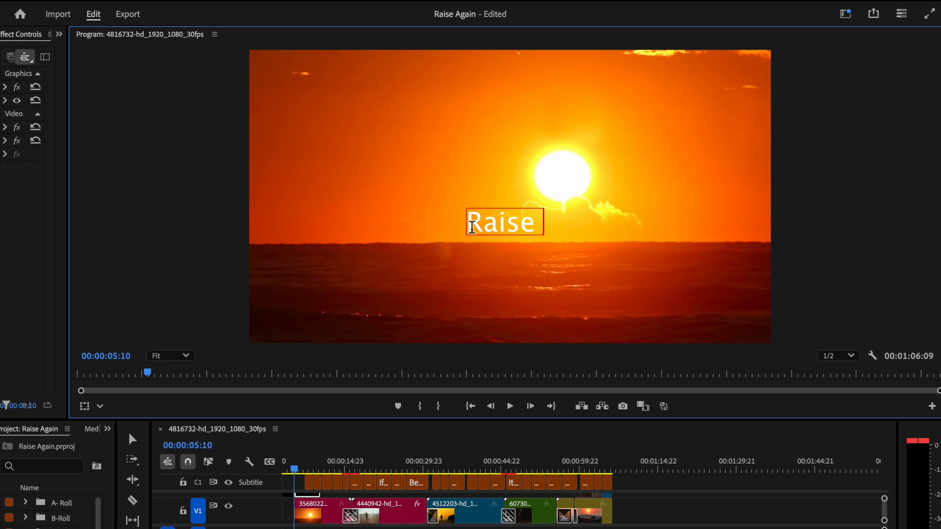
{"action": "type", "text": " Again"}
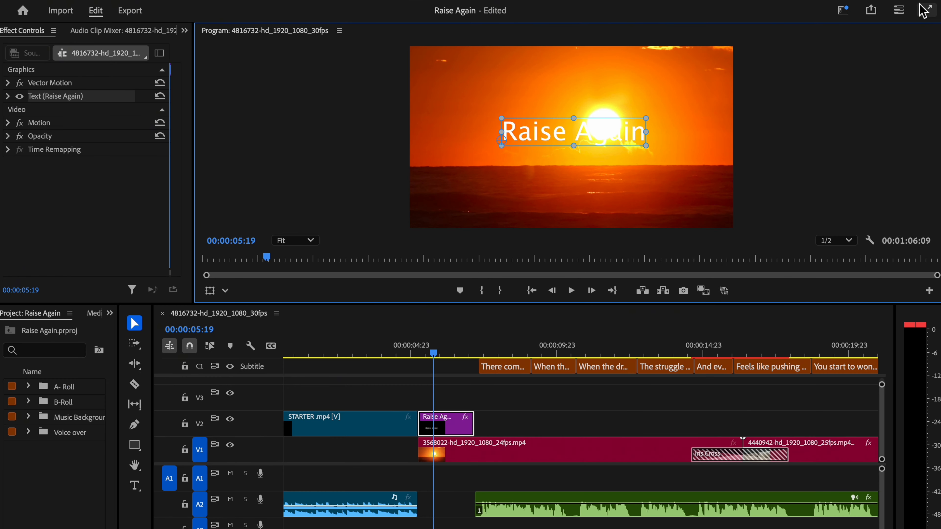
Switch to the Essentials workspace and change the title's fill to near-black, 120909.
{"action": "left_click", "coordinate": [843, 11]}
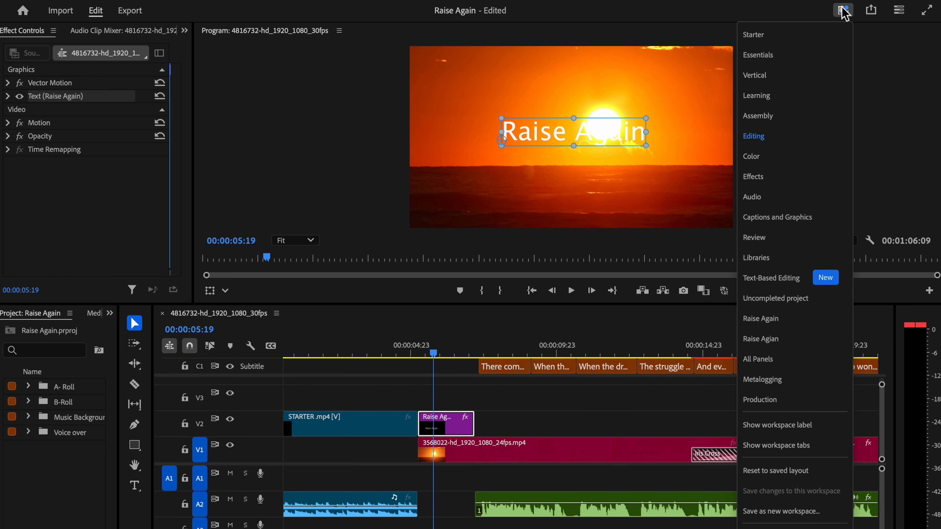
{"action": "left_click", "coordinate": [764, 63]}
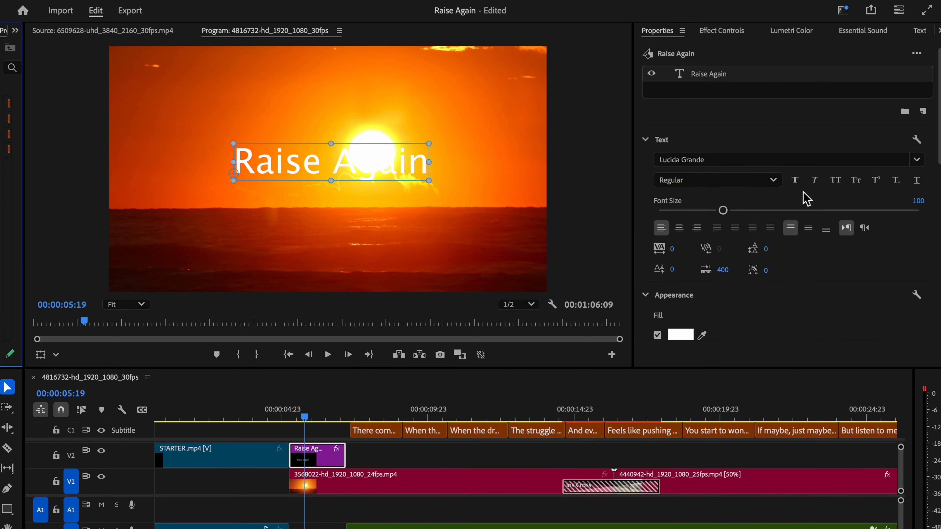
{"action": "left_click_drag", "start_coordinate": [940, 141], "coordinate": [935, 235]}
{"action": "left_click", "coordinate": [681, 108]}
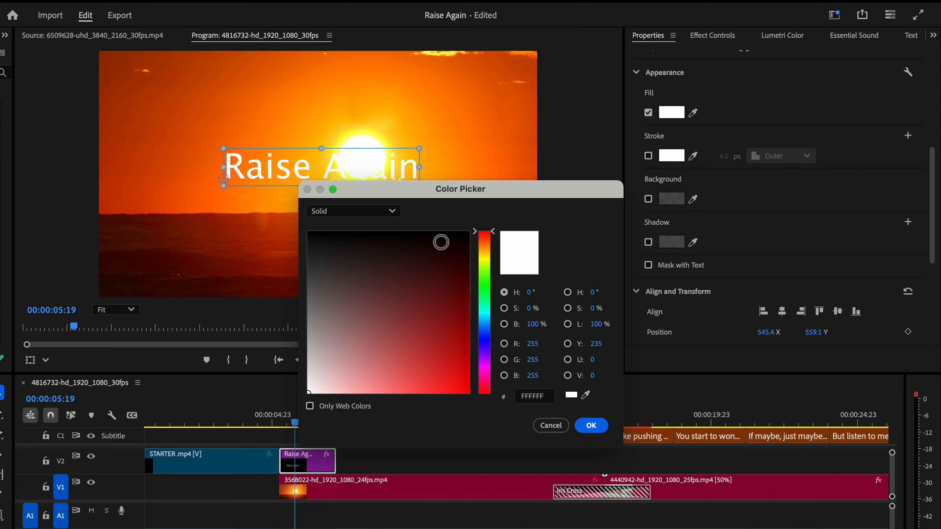
{"action": "mouse_move", "coordinate": [441, 244]}
{"action": "left_mouse_down"}
{"action": "mouse_move", "coordinate": [325, 241]}
{"action": "mouse_move", "coordinate": [387, 244]}
{"action": "left_mouse_up"}
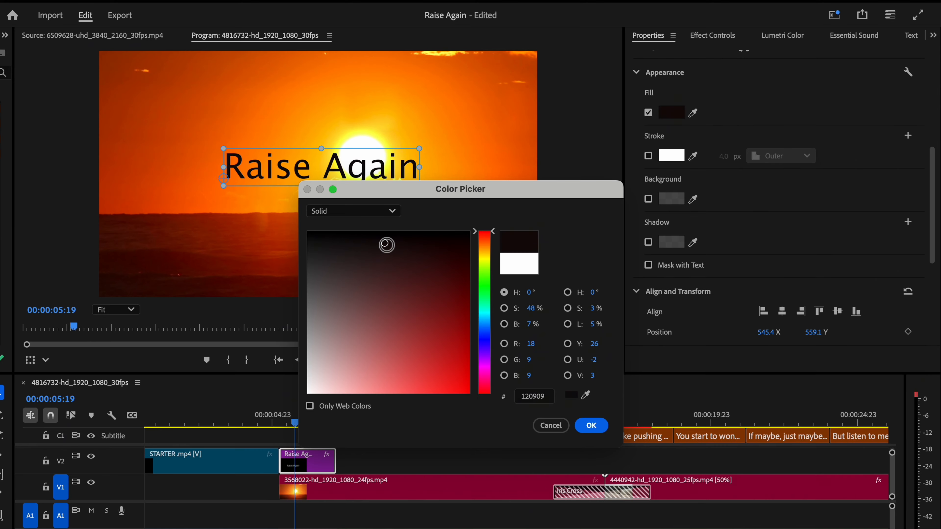
{"action": "left_click", "coordinate": [591, 426]}
Set the title to All Caps with an underline and enable a white 4 px outer stroke.
{"action": "left_click_drag", "start_coordinate": [935, 189], "coordinate": [934, 86]}
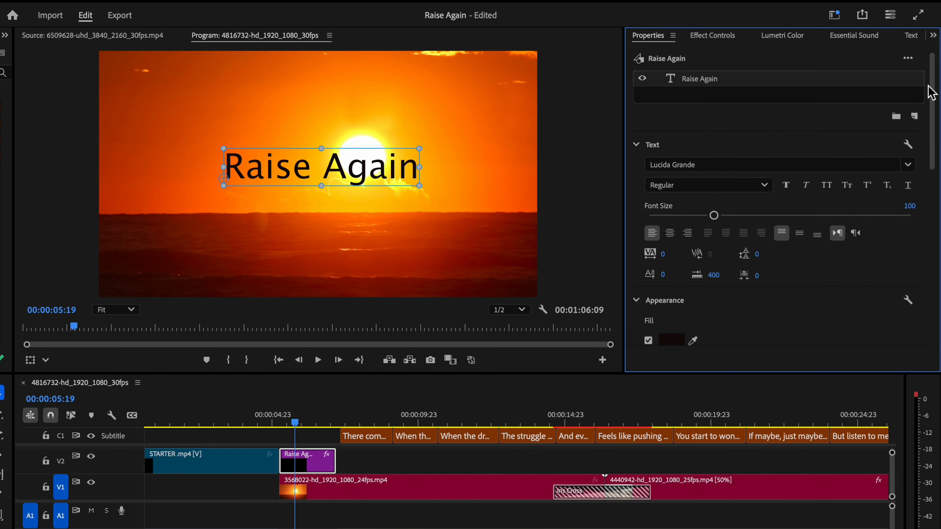
{"action": "left_click", "coordinate": [829, 188]}
{"action": "scroll", "coordinate": [728, 224], "scroll_direction": "down", "scroll_amount": 5}
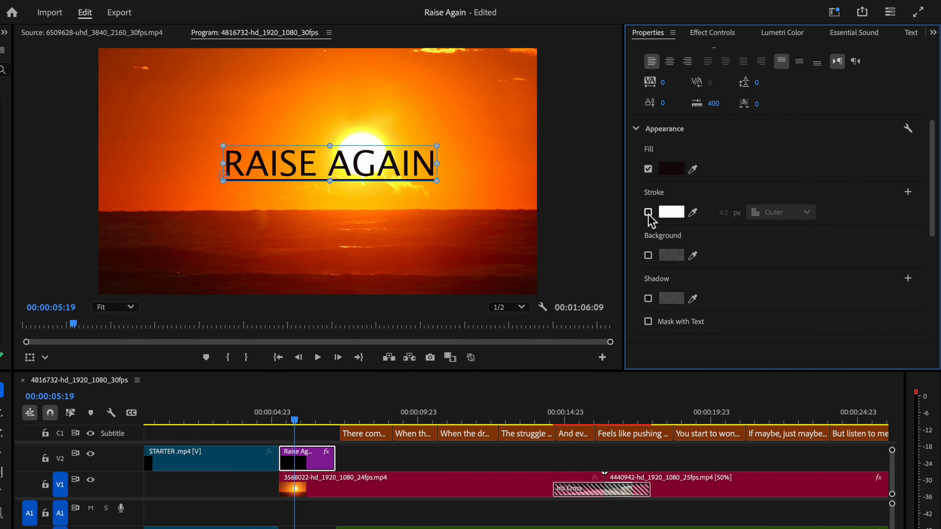
{"action": "left_click", "coordinate": [648, 212]}
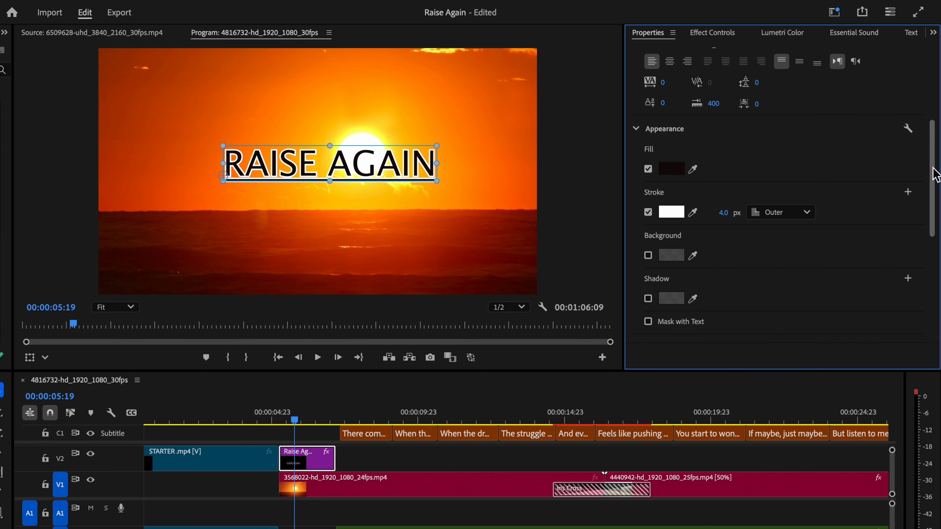
{"action": "left_click_drag", "start_coordinate": [934, 177], "coordinate": [934, 107]}
Return to the Editing workspace and widen the Effect Controls panel.
{"action": "left_click", "coordinate": [834, 12]}
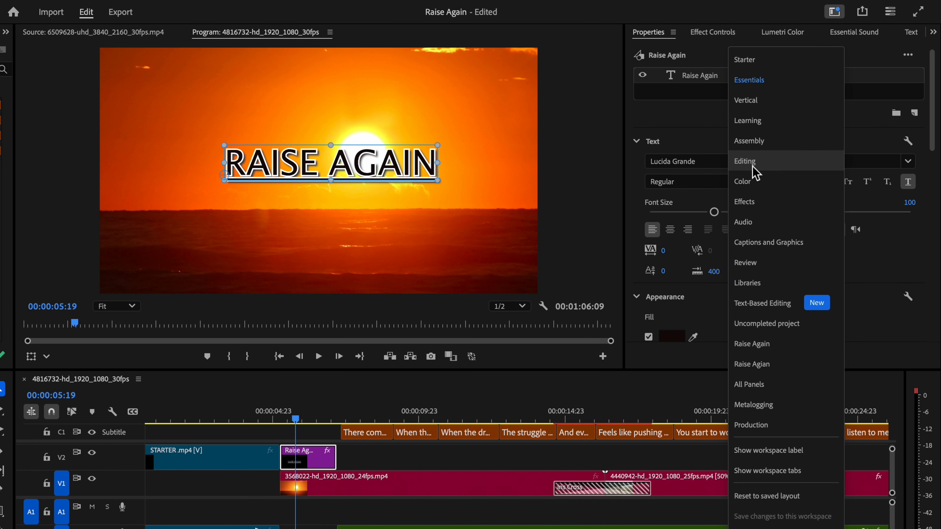
{"action": "left_click", "coordinate": [735, 162]}
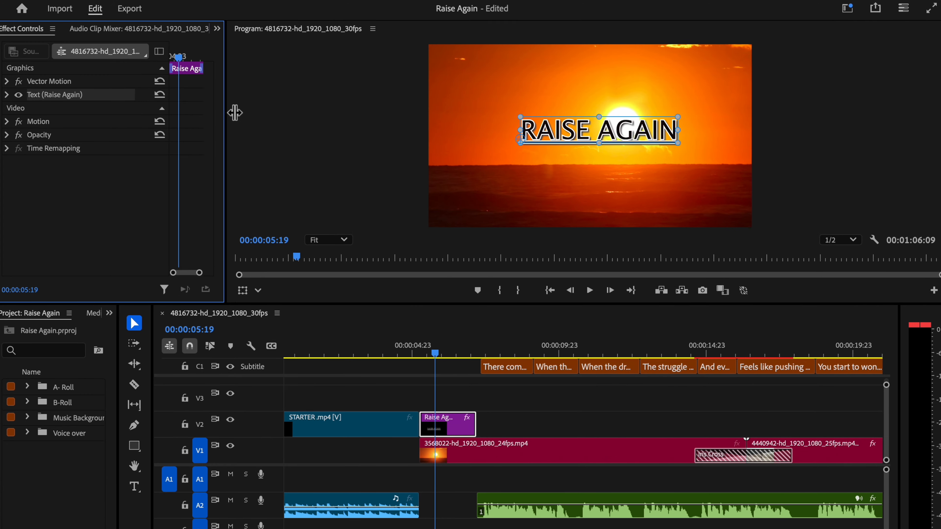
{"action": "left_click_drag", "start_coordinate": [234, 113], "coordinate": [316, 121]}
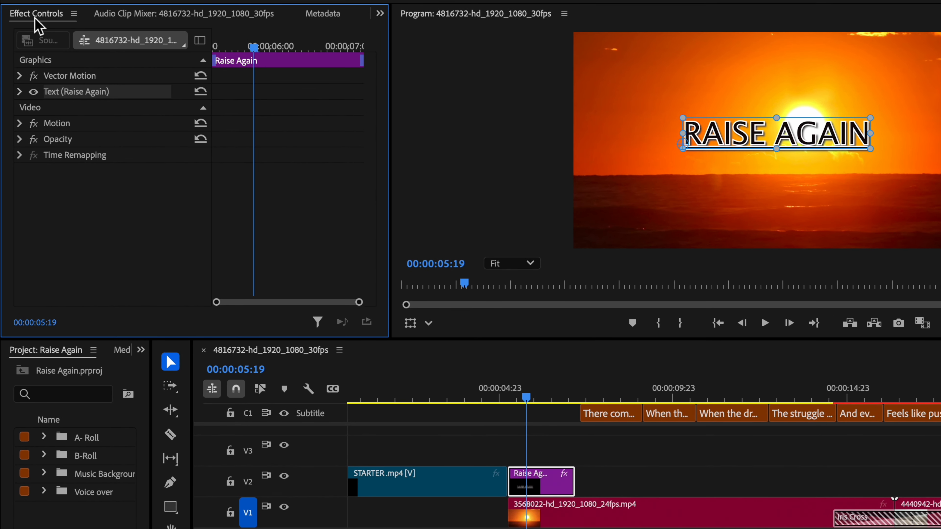
Turn on Position and Scale keyframing at the title's start, 00:00:05:07, and set its Scale to 0.
{"action": "left_click", "coordinate": [20, 124]}
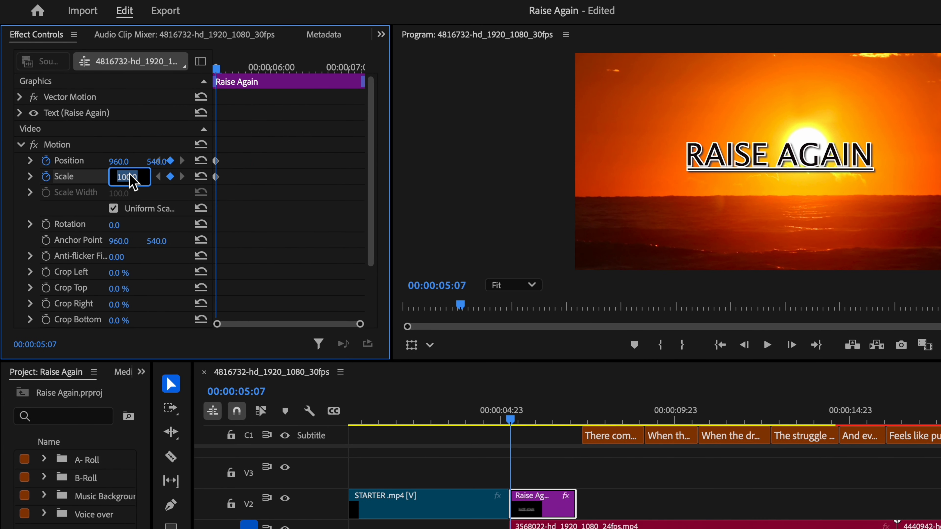
{"action": "type", "text": "0"}
{"action": "key", "text": "Return"}
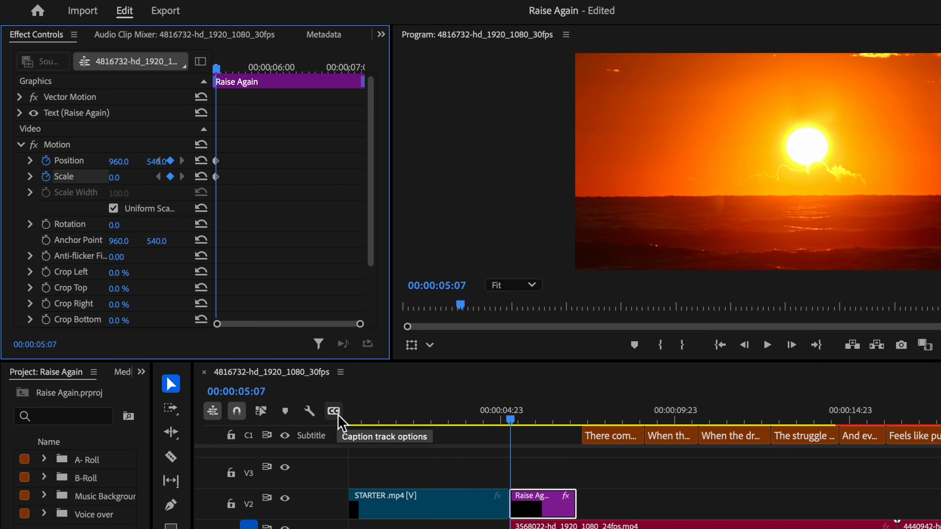
Add a Scale keyframe near the title's end at 00:00:07:03 and set its value to 150.
{"action": "left_click_drag", "start_coordinate": [516, 459], "coordinate": [578, 463]}
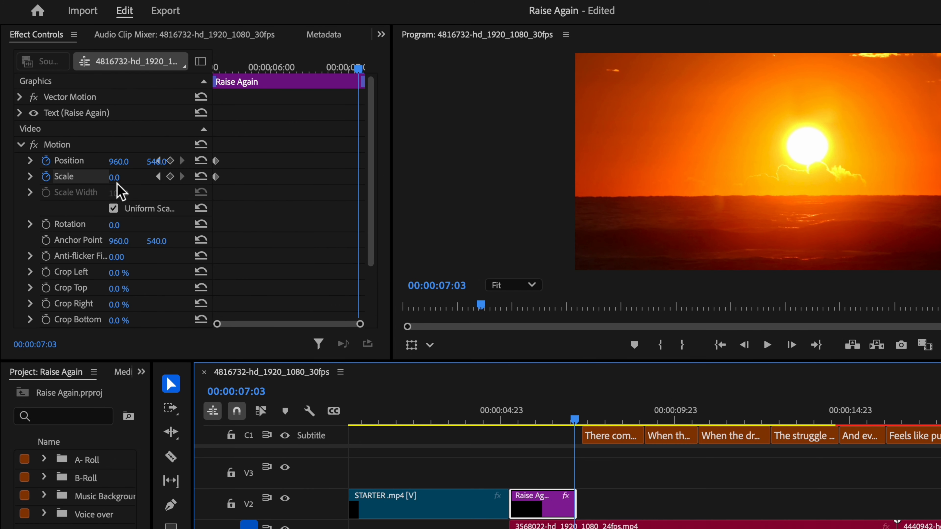
{"action": "left_click", "coordinate": [173, 179]}
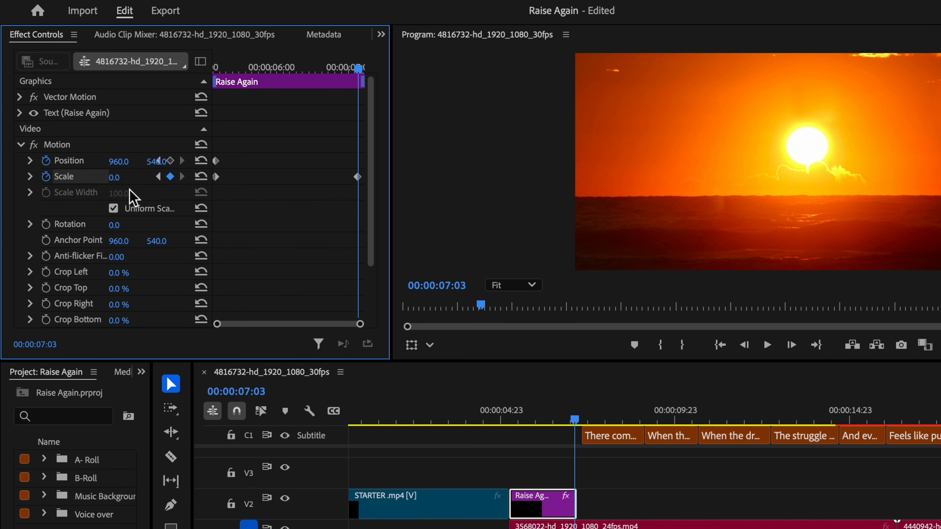
{"action": "left_click", "coordinate": [115, 177]}
{"action": "type", "text": "1"}
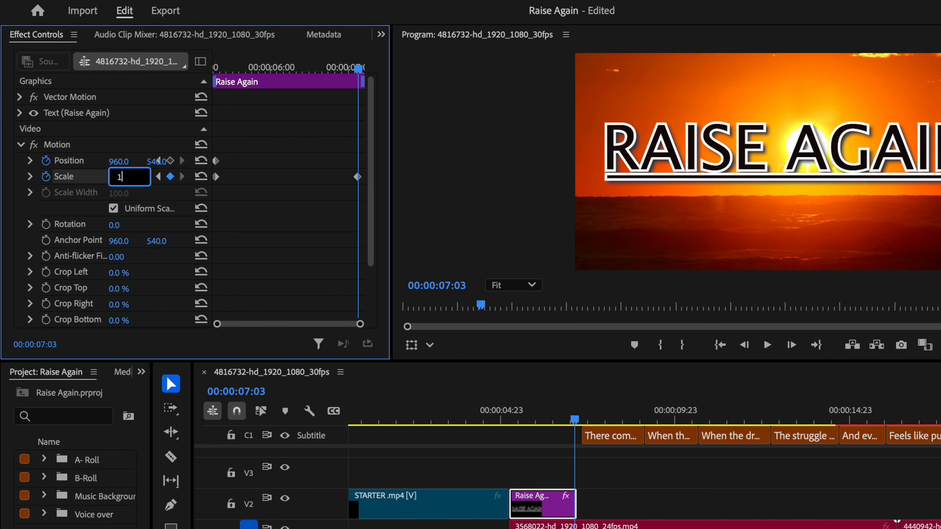
{"action": "type", "text": "50"}
{"action": "key", "text": "Return"}
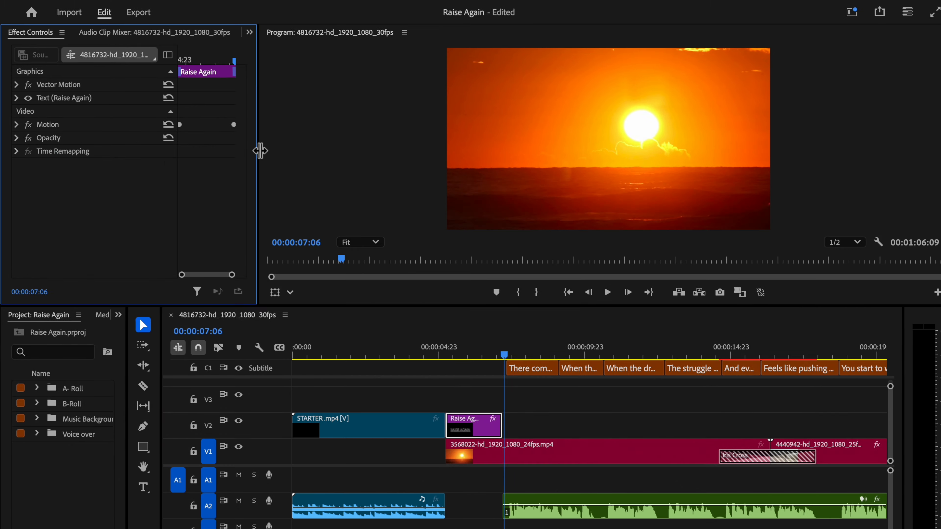
Narrow the Effect Controls panel and place the Champ music track from the Music Background bin on A1, starting with the title.
{"action": "left_click_drag", "start_coordinate": [260, 141], "coordinate": [99, 152]}
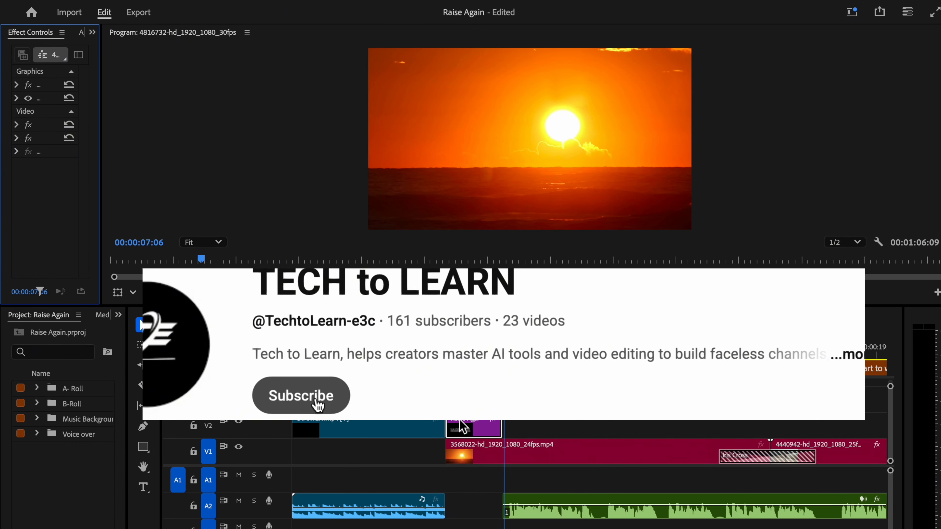
{"action": "scroll", "coordinate": [463, 419], "scroll_direction": "down", "scroll_amount": 6}
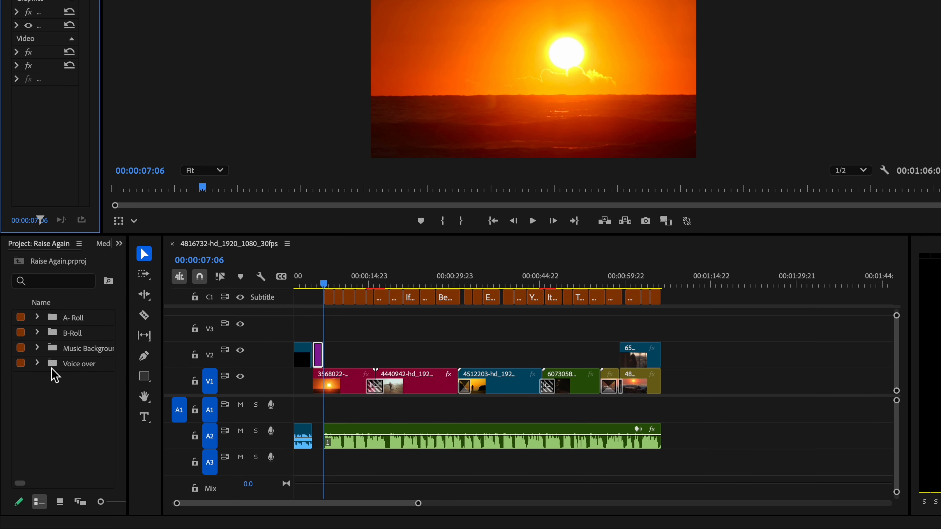
{"action": "left_click", "coordinate": [37, 348]}
{"action": "left_click_drag", "start_coordinate": [78, 364], "coordinate": [324, 409]}
Trim the Champ music track to the end of the video at 00:01:06:05 and set its volume level to -10 dB.
{"action": "left_click_drag", "start_coordinate": [335, 284], "coordinate": [672, 365]}
{"action": "left_click", "coordinate": [677, 415]}
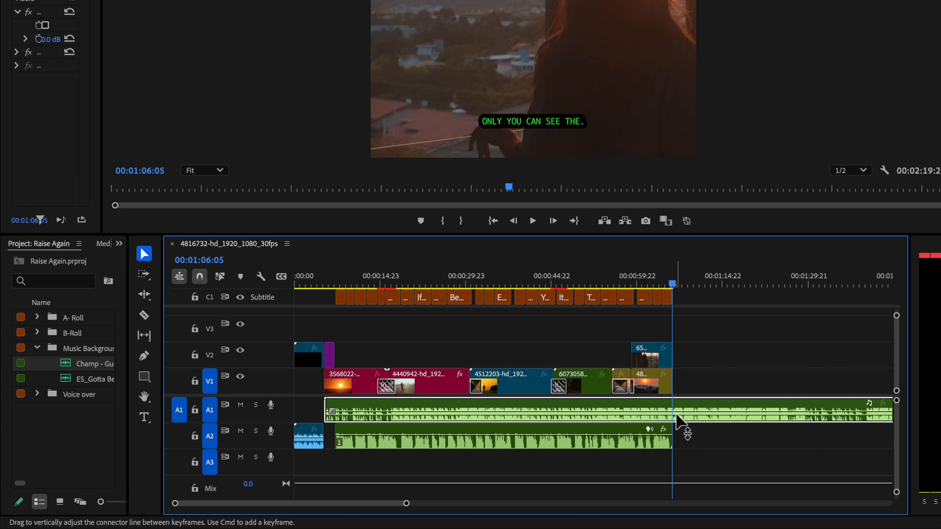
{"action": "type", "text": "10"}
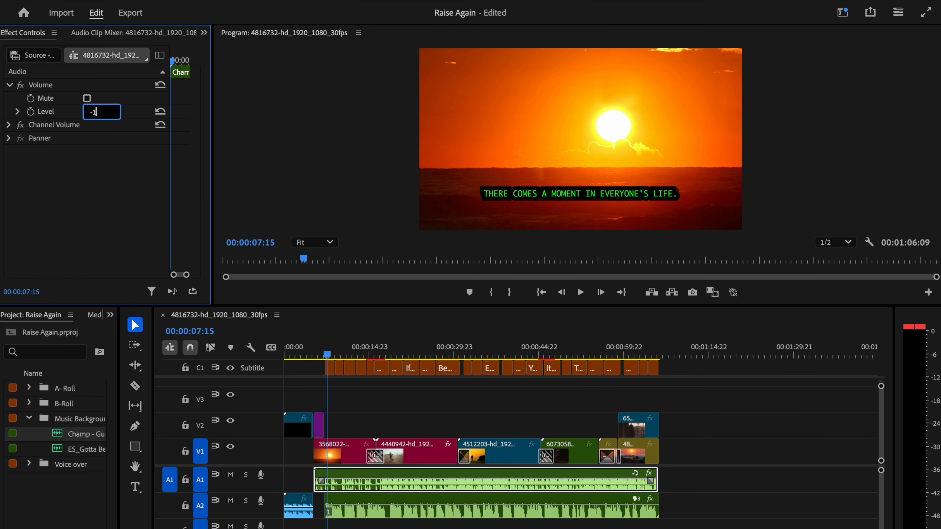
{"action": "key", "text": "Return"}
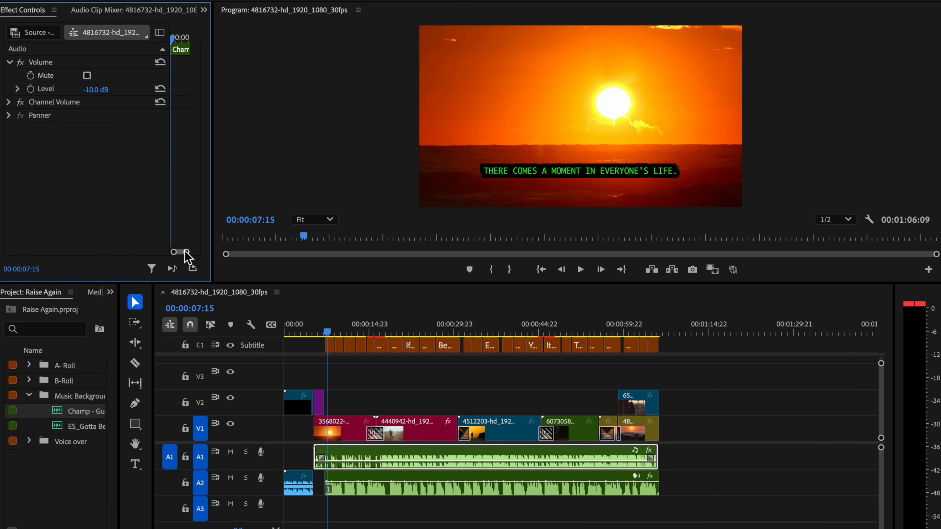
{"action": "key", "text": "space"}
{"action": "key", "text": "space"}
Place the ES_Gotta Be music track on A3, aligned with the Champ track's start, and remove everything past 00:01:06:05.
{"action": "left_click_drag", "start_coordinate": [61, 427], "coordinate": [317, 520]}
{"action": "left_click_drag", "start_coordinate": [347, 333], "coordinate": [660, 404]}
{"action": "left_click", "coordinate": [667, 514]}
{"action": "key", "text": "super+k"}
{"action": "left_click", "coordinate": [670, 512]}
{"action": "key", "text": "Delete"}
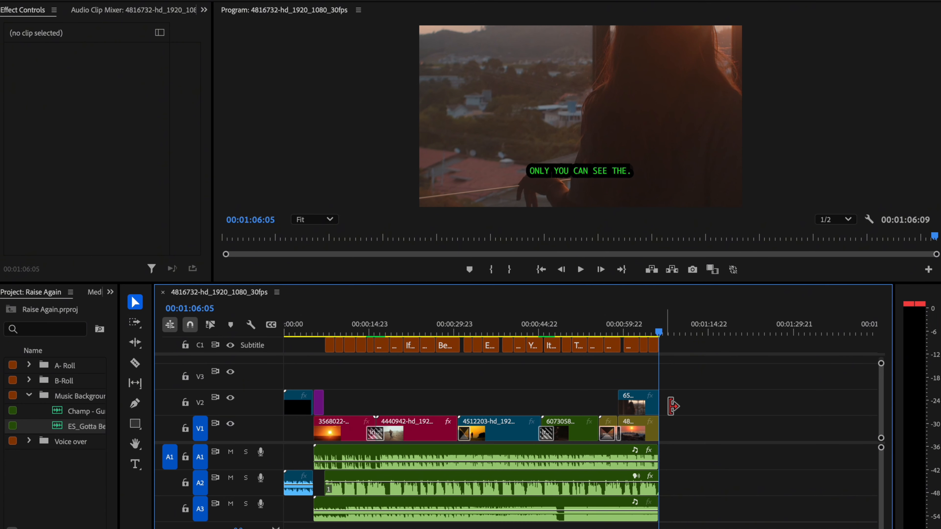
Set the volume level of the A3 music clip to -7 dB.
{"action": "left_click_drag", "start_coordinate": [659, 332], "coordinate": [283, 399]}
{"action": "left_click", "coordinate": [353, 514]}
{"action": "left_click", "coordinate": [103, 90]}
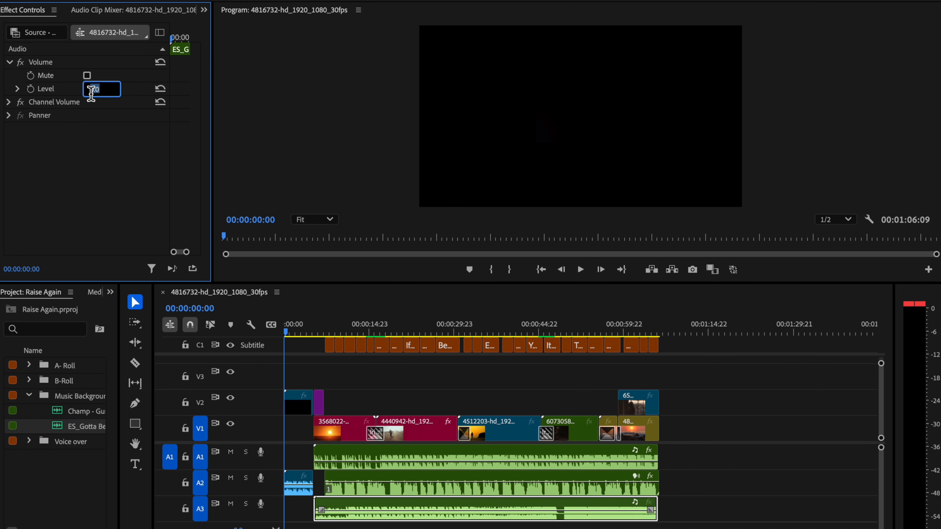
{"action": "type", "text": "-7"}
{"action": "key", "text": "Return"}
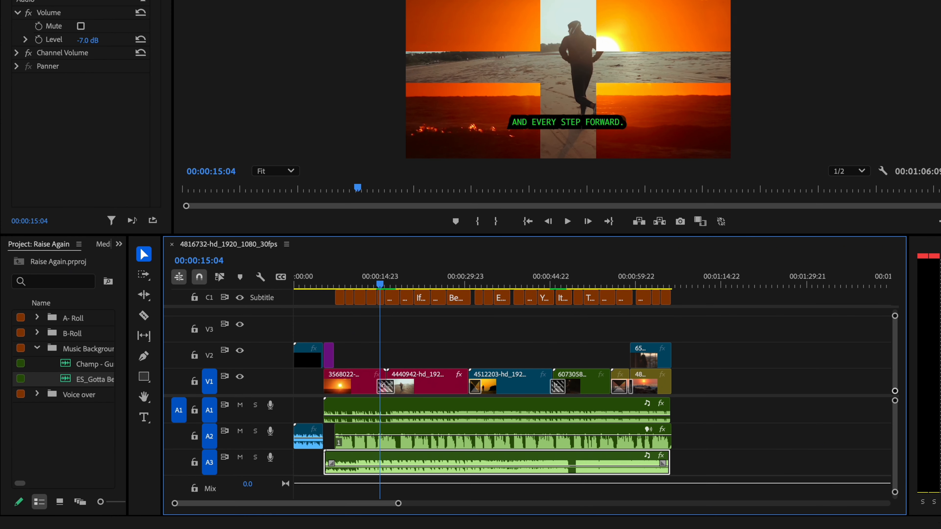
Collapse the heights of all video and audio tracks in the timeline.
{"action": "left_click_drag", "start_coordinate": [895, 389], "coordinate": [895, 432]}
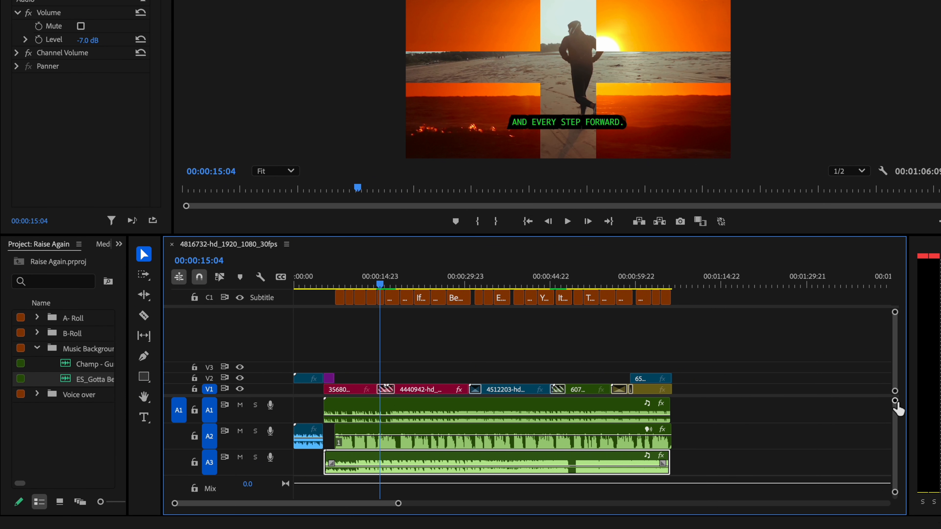
{"action": "left_click_drag", "start_coordinate": [895, 400], "coordinate": [896, 440]}
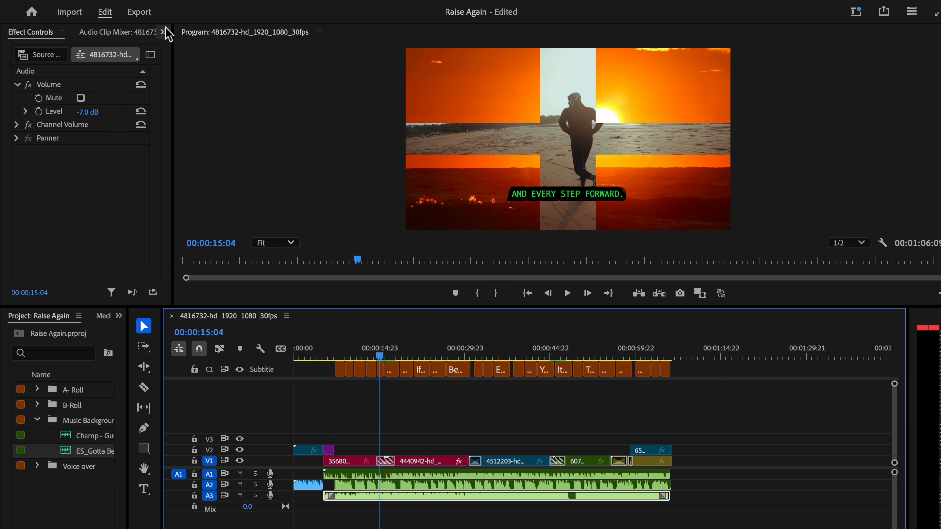
Open the export settings for the sequence and name the output file Raise Again.
{"action": "left_click", "coordinate": [140, 14]}
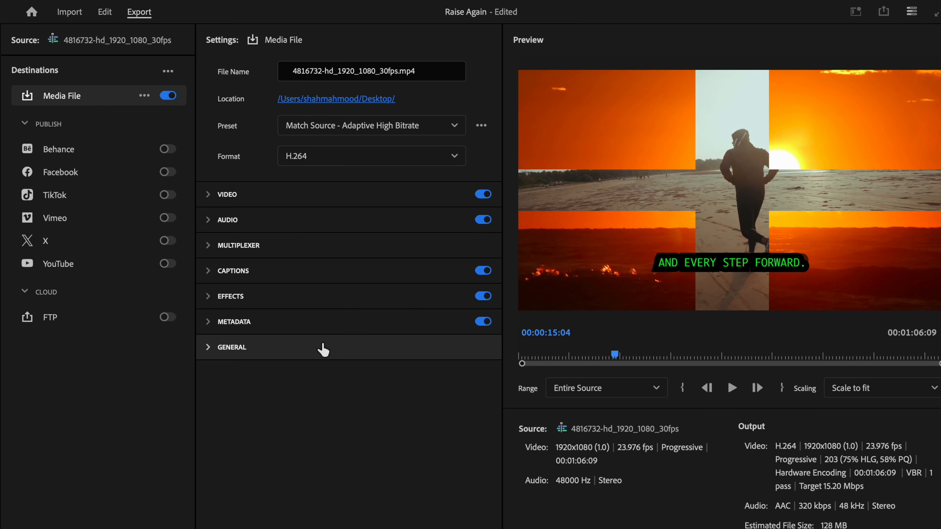
{"action": "left_click_drag", "start_coordinate": [433, 74], "coordinate": [287, 88]}
{"action": "type", "text": "Raise Again"}
{"action": "key", "text": "Return"}
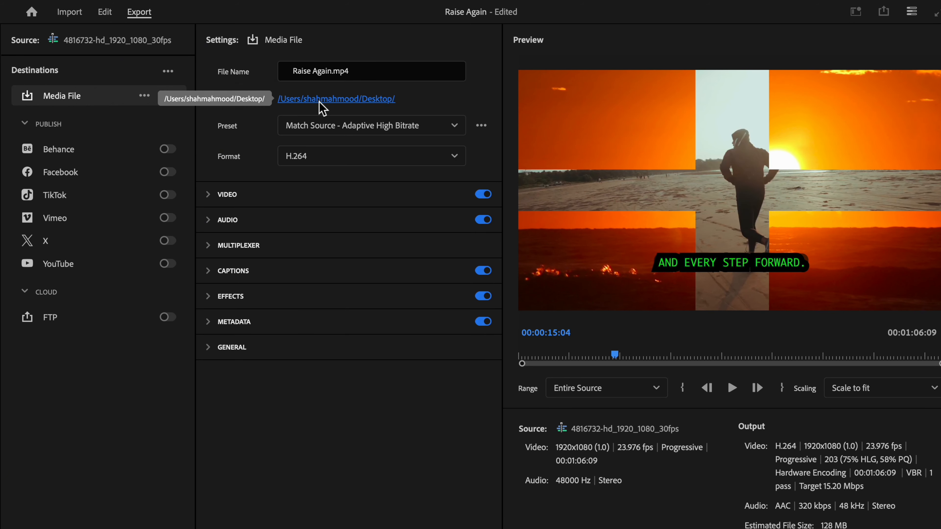
Confirm the Desktop folder as the save location and export the video.
{"action": "left_click", "coordinate": [318, 100]}
{"action": "left_click", "coordinate": [711, 342]}
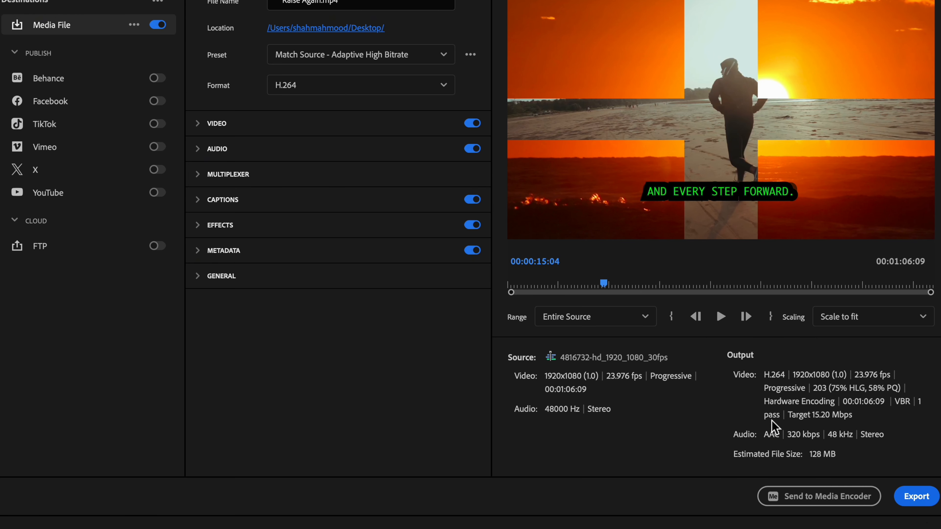
{"action": "left_click", "coordinate": [926, 503]}
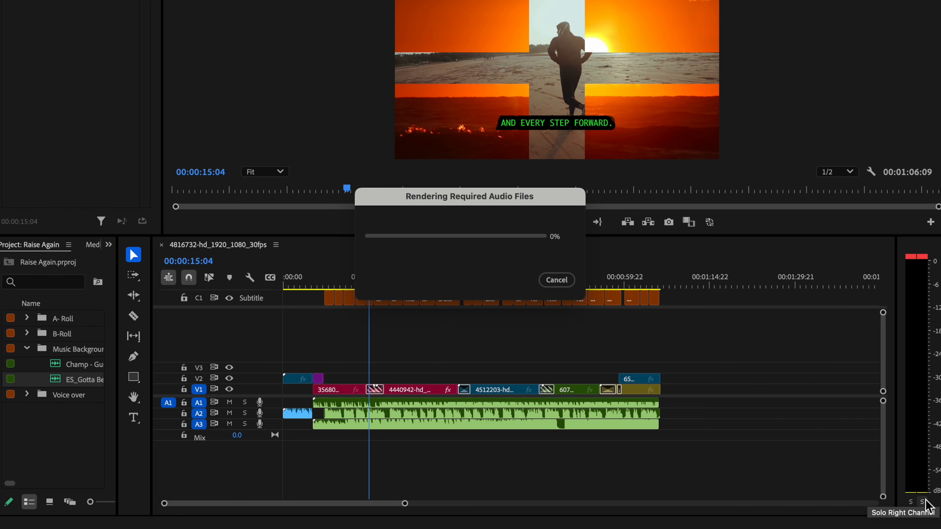